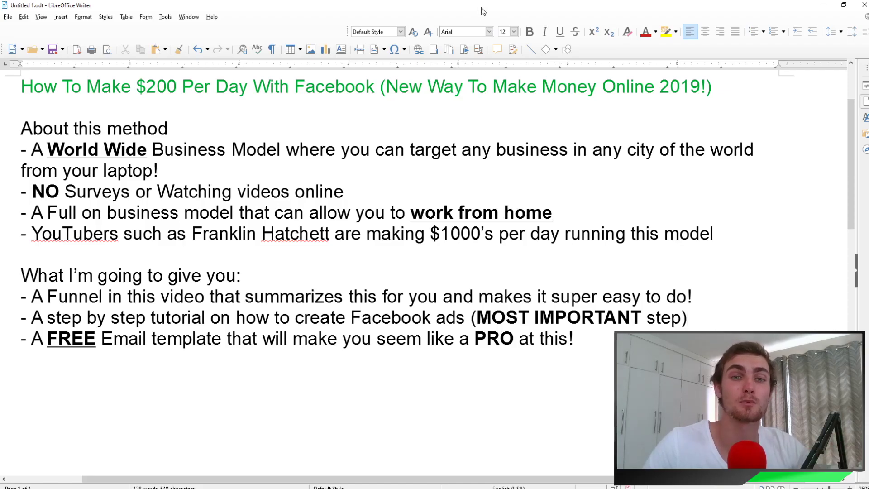
Step: Switch from the document to Google Chrome and open the Facebook Pixel Helper extension on the new tab
drag(486, 13, 403, 64)
click(128, 8)
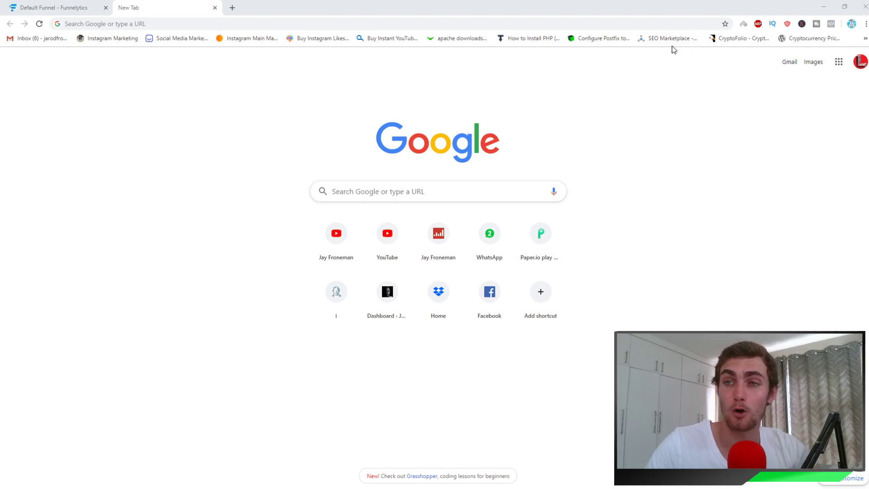
click(831, 24)
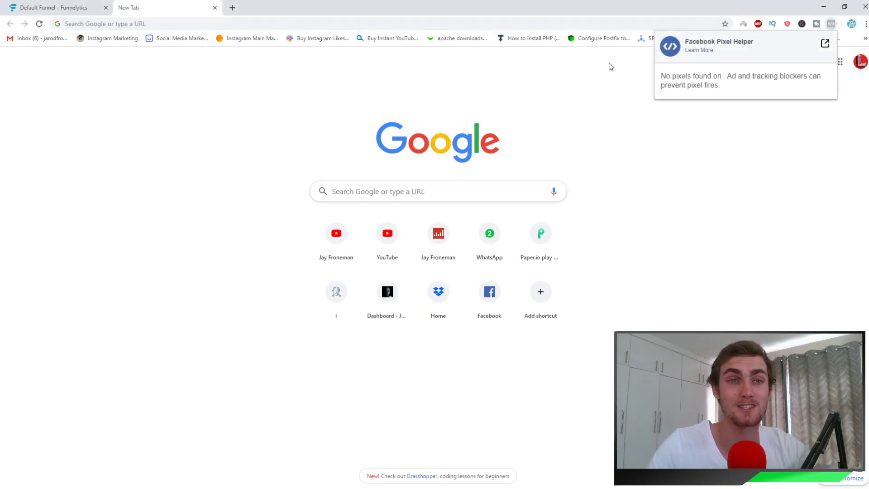
Step: Search Google for "facebook pixel helper"
click(398, 24)
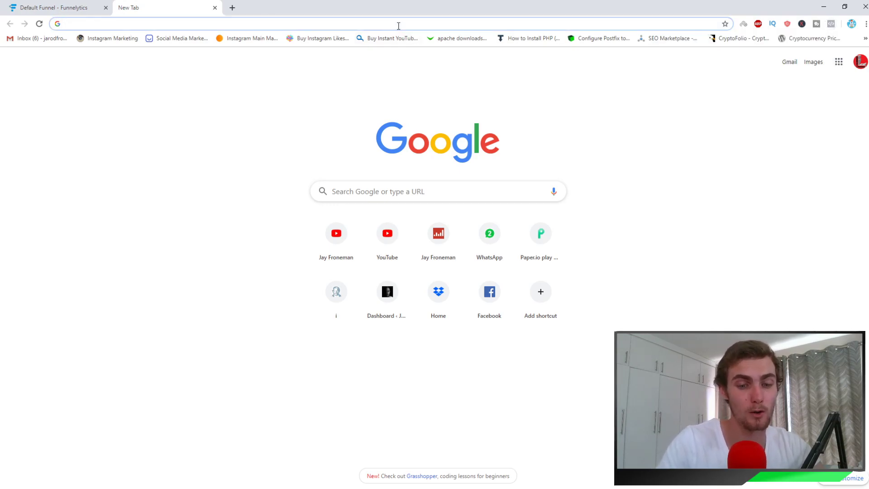
text(facebook pixel helper)
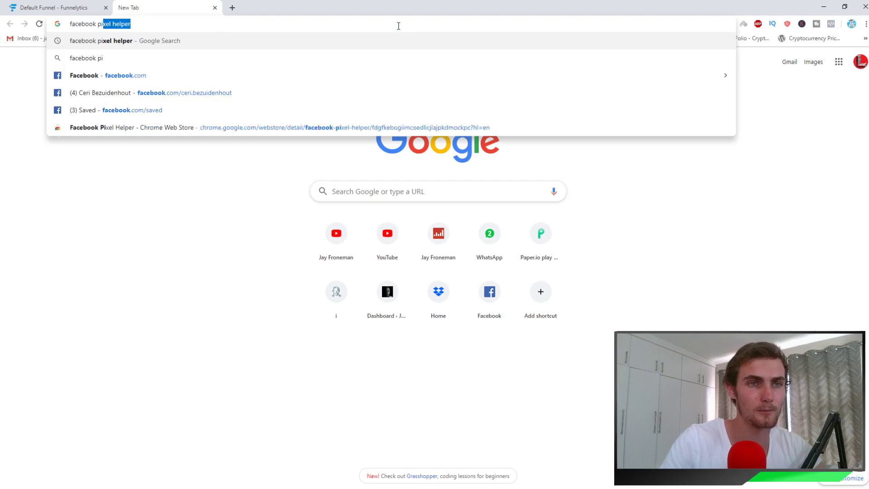
key(Return)
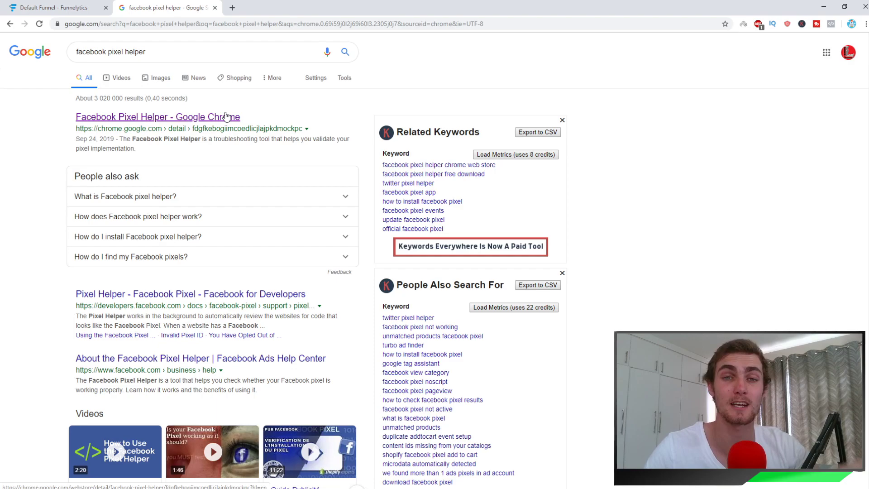
Step: Replace the search query with "new york dentist" and run the search
click(145, 53)
drag(145, 52, 32, 53)
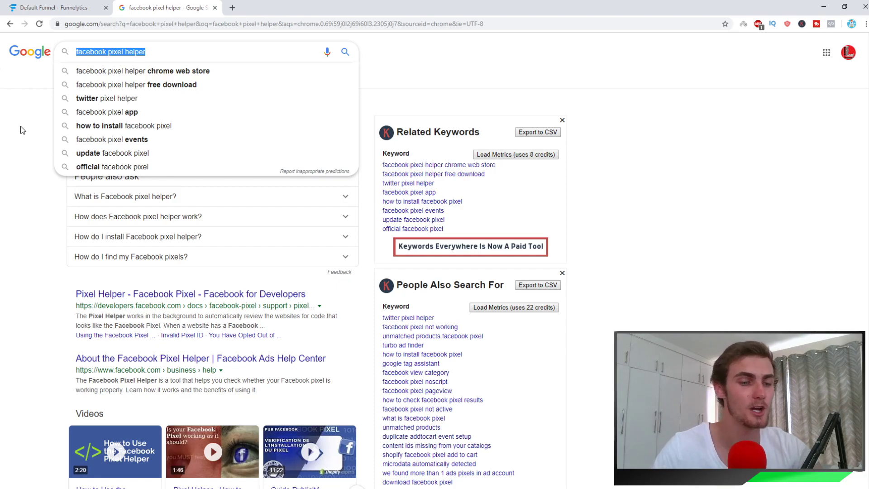
text(new)
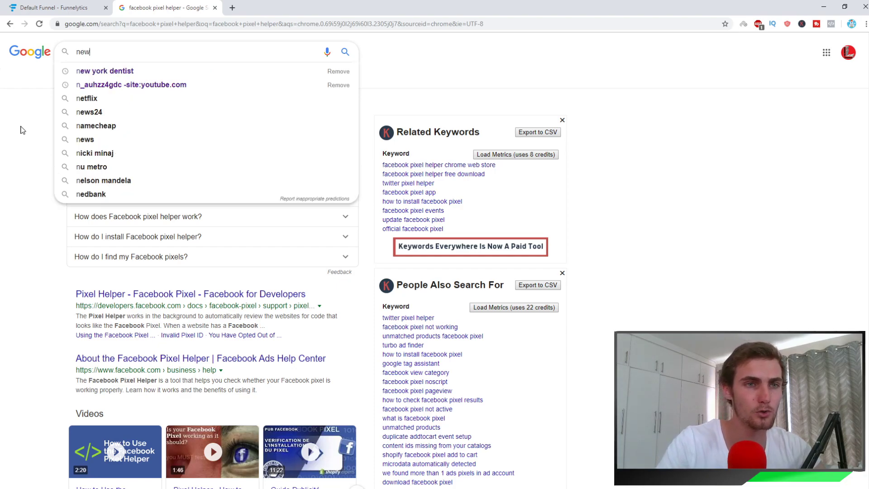
text( york dentist)
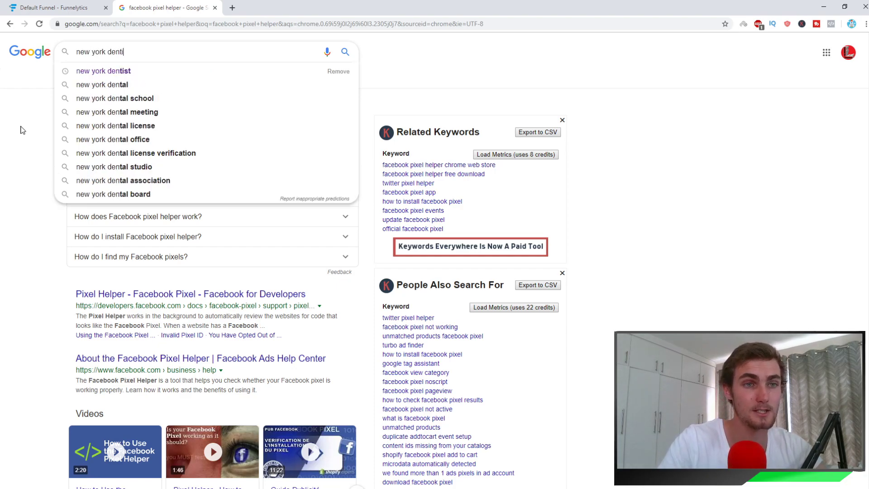
key(Return)
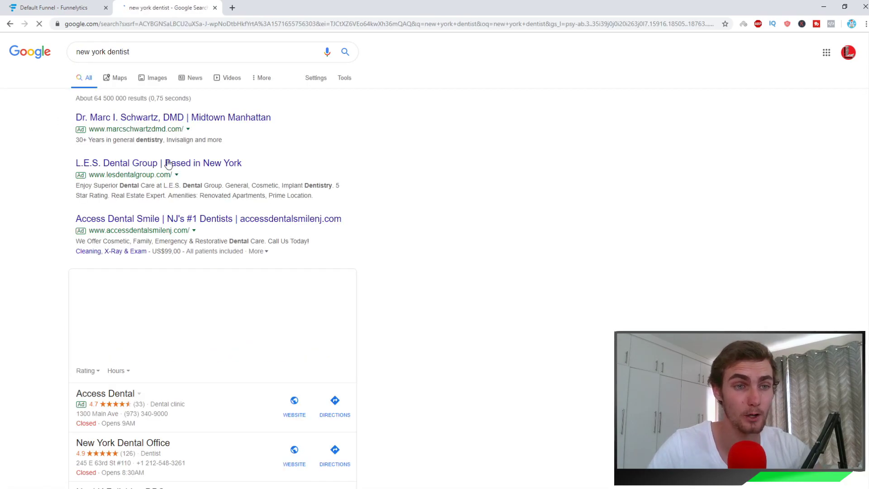
Step: Open the Kaye Dentistry and New York Dental Group LLP search results in separate new tabs
scroll(181, 164, down, 5)
scroll(181, 164, down, 5)
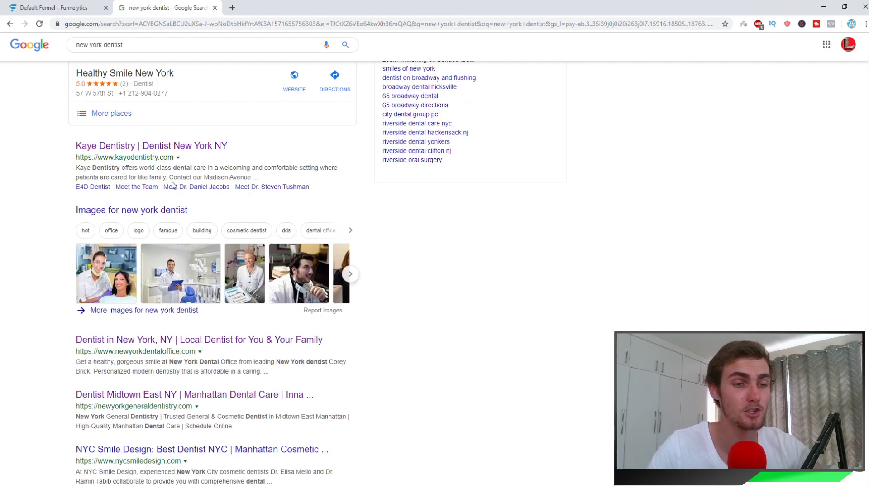
middle_click(167, 146)
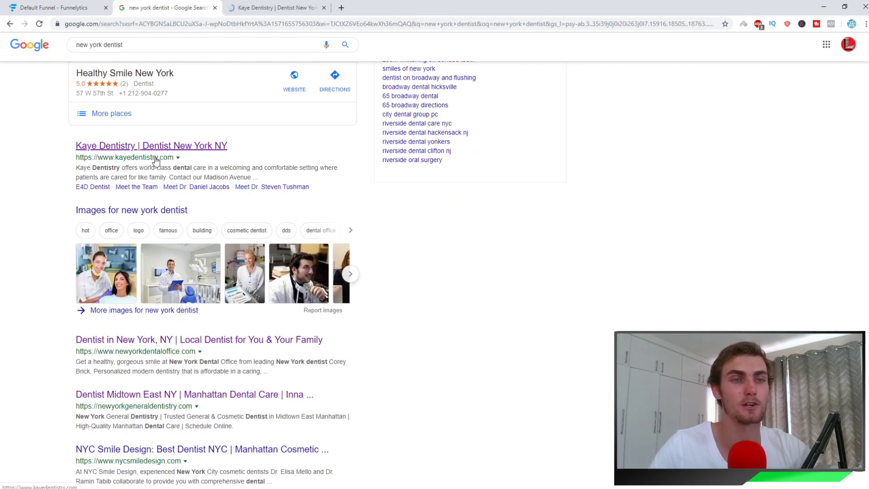
scroll(154, 158, down, 3)
scroll(158, 181, down, 1)
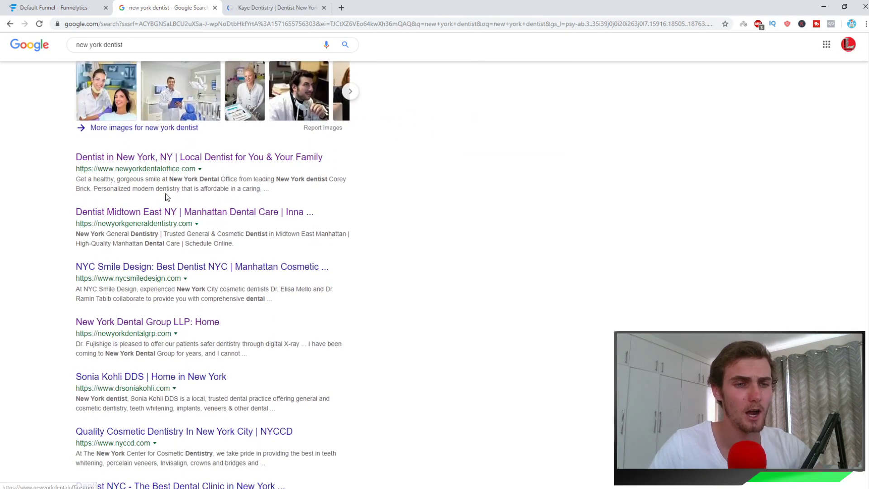
scroll(140, 299, down, 1)
middle_click(138, 281)
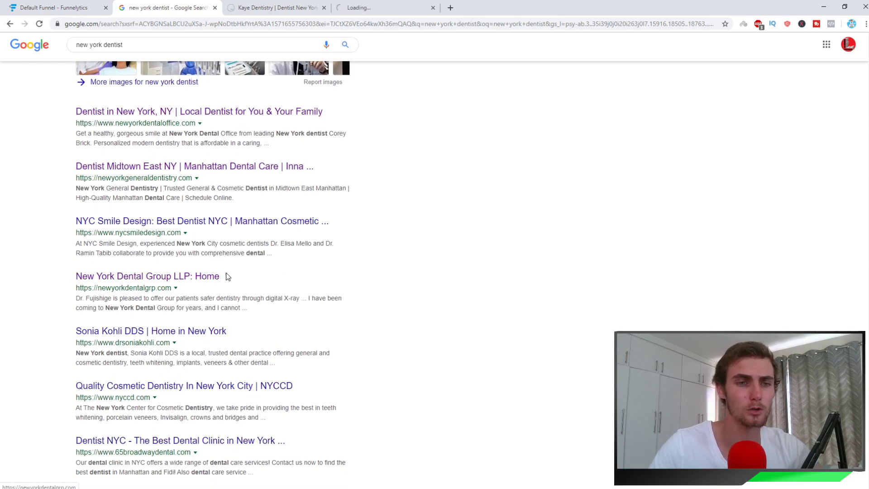
Step: Check the Kaye Dentistry and New York Dental Group sites for a Facebook pixel with Facebook Pixel Helper
click(300, 8)
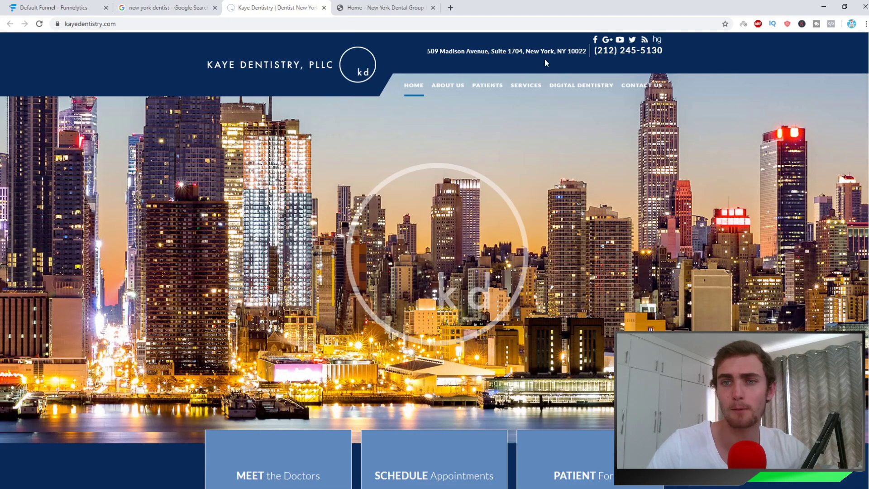
click(831, 23)
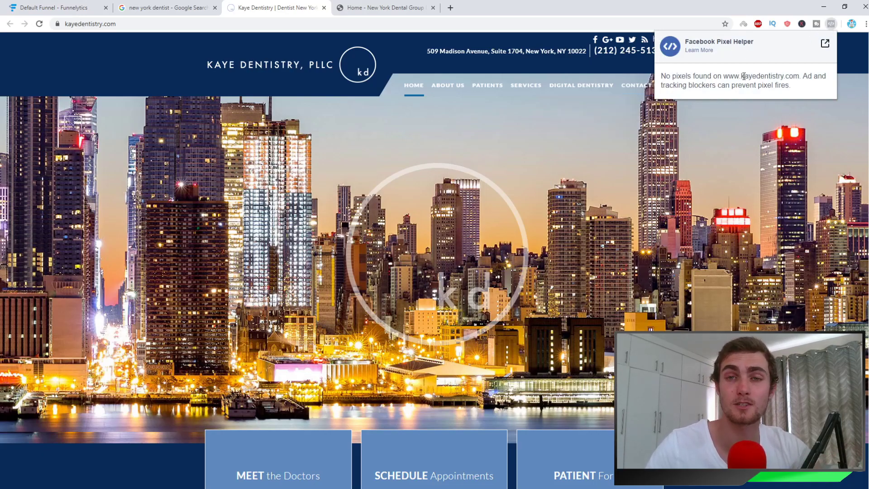
click(372, 4)
click(372, 4)
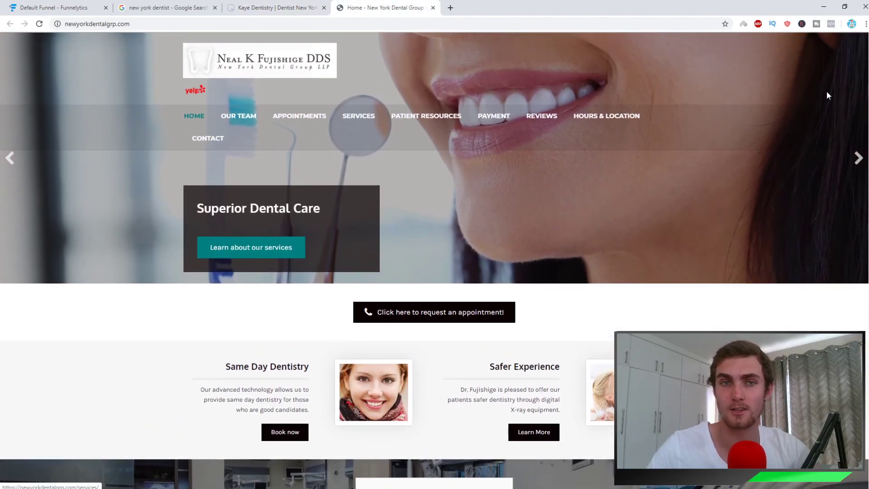
click(831, 23)
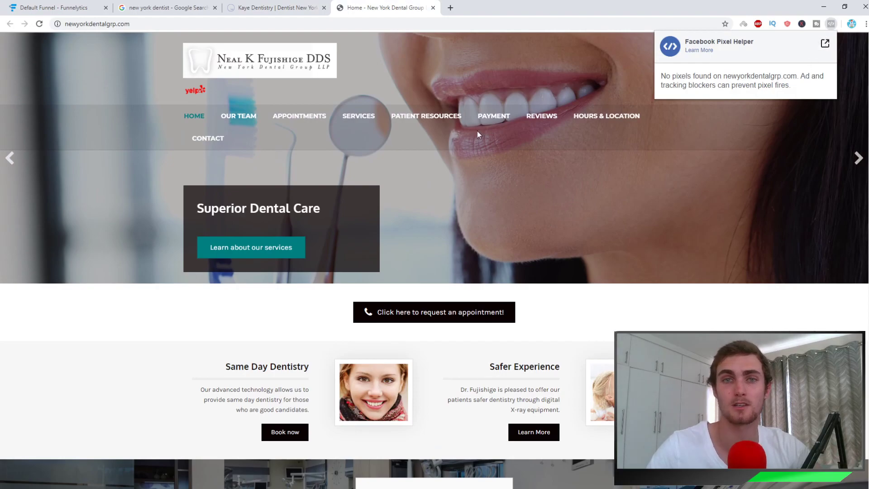
Step: Open the Dentist Midtown East NY search result in a new tab and check it with Facebook Pixel Helper
click(165, 7)
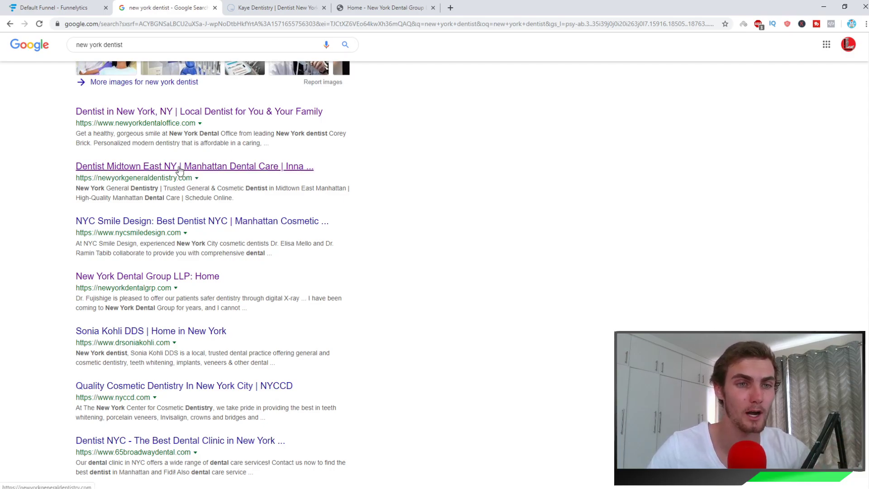
middle_click(195, 167)
click(466, 7)
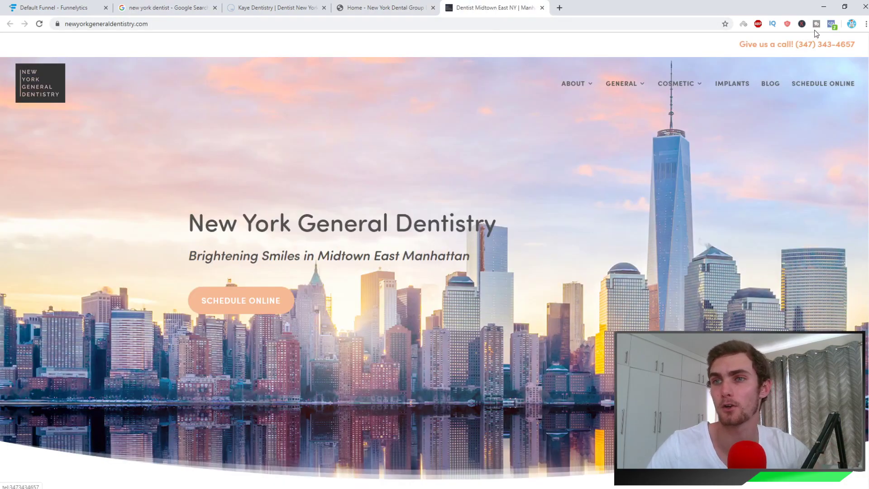
click(830, 24)
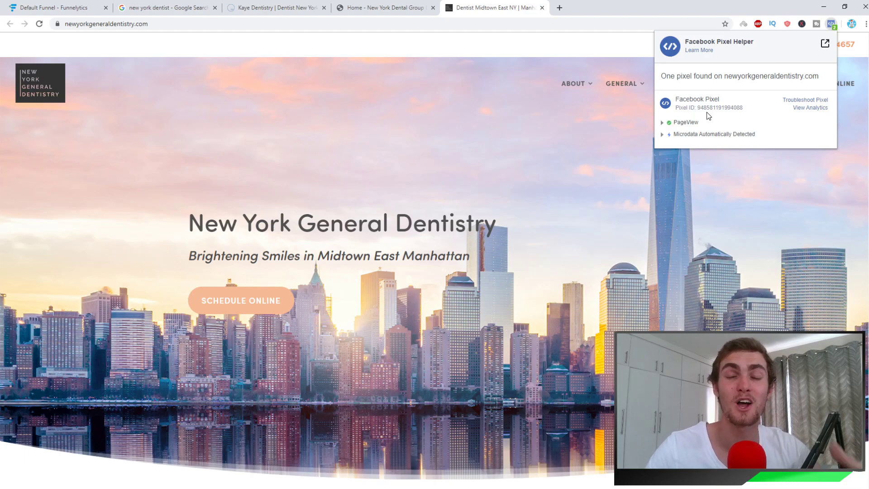
Step: Close the New York General Dentistry site and go back to the New York Dental Group site via the search results
click(542, 8)
click(276, 8)
click(172, 8)
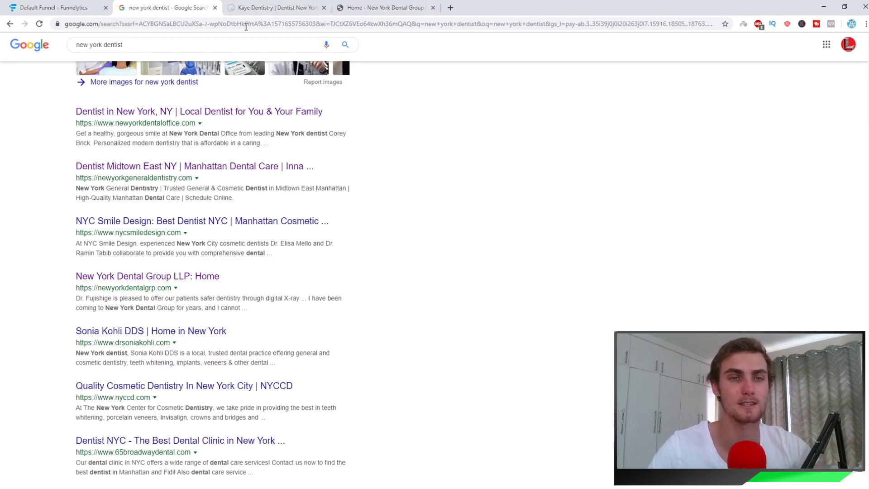
scroll(473, 183, up, 15)
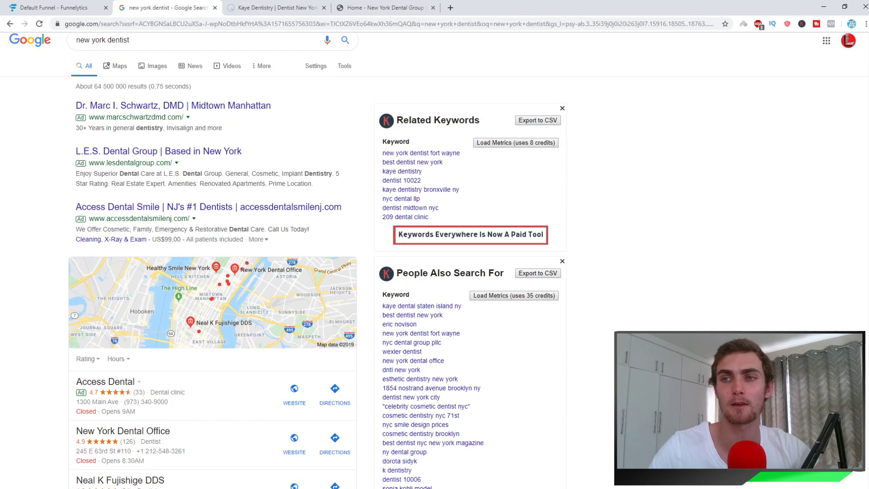
scroll(719, 192, up, 1)
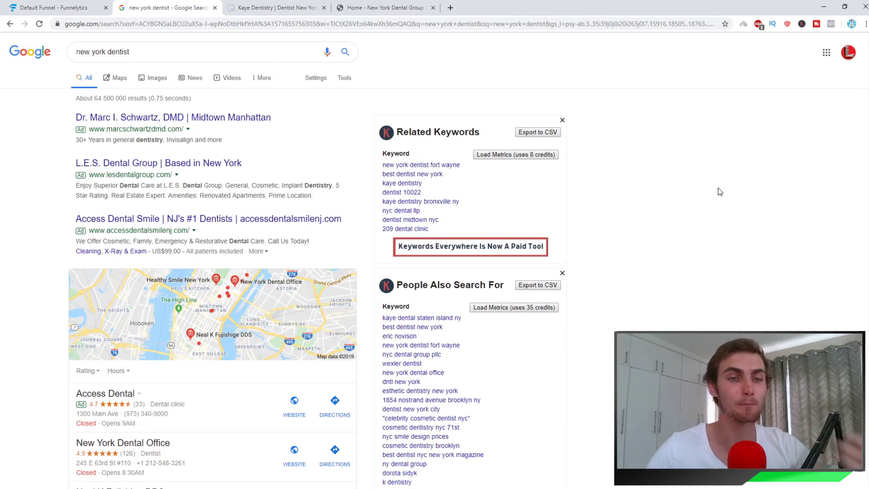
click(357, 8)
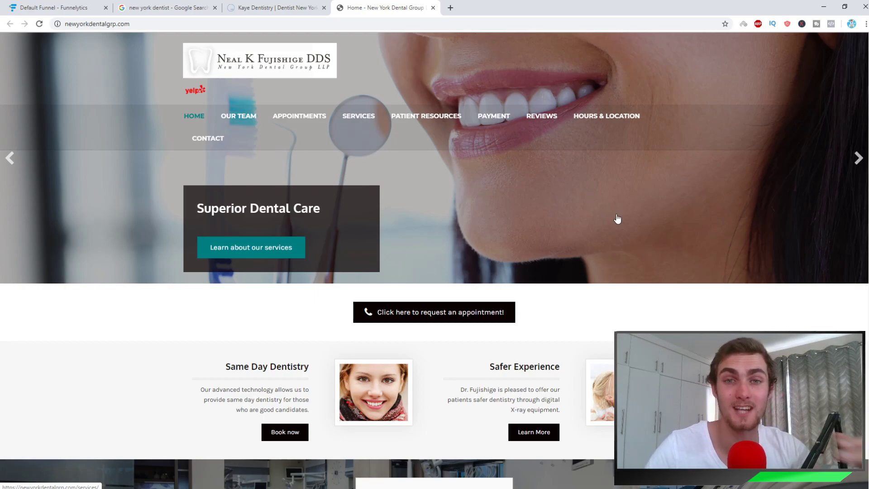
Step: Switch to the Funnelytics funnel and review the path from Google Search through Targeted Business, Facebook Pixel and Search For Another Business
key(ctrl+1)
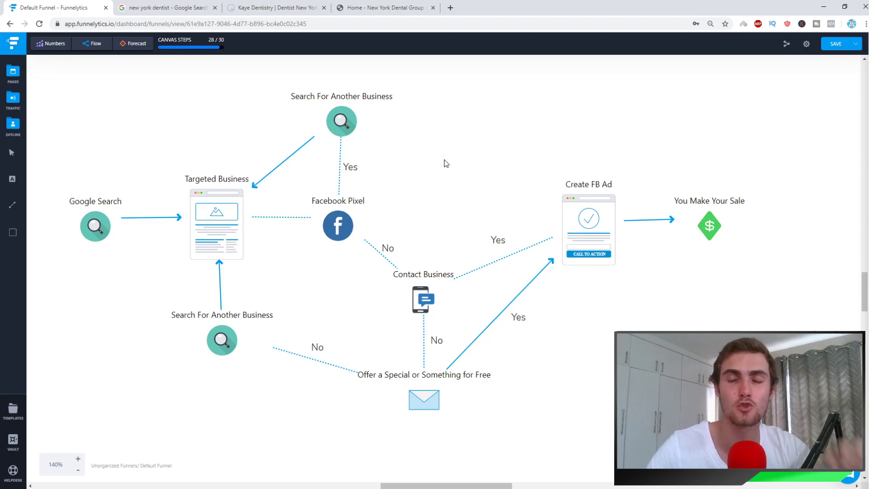
click(94, 233)
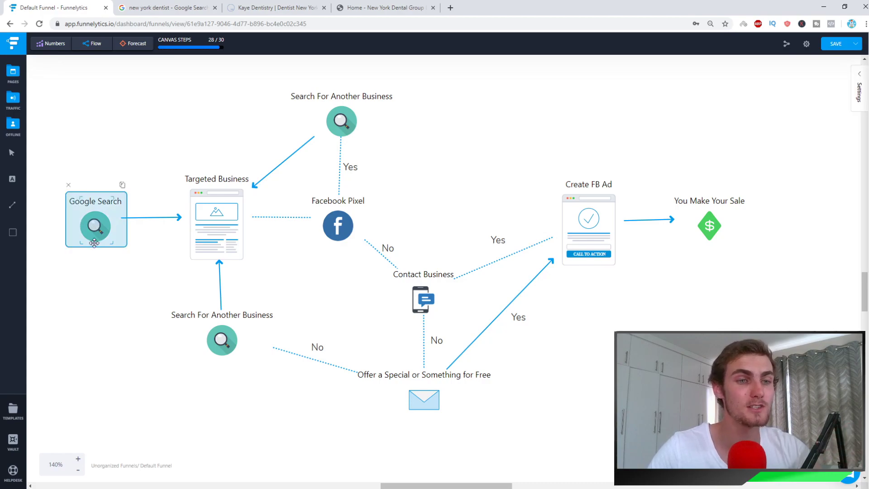
click(213, 228)
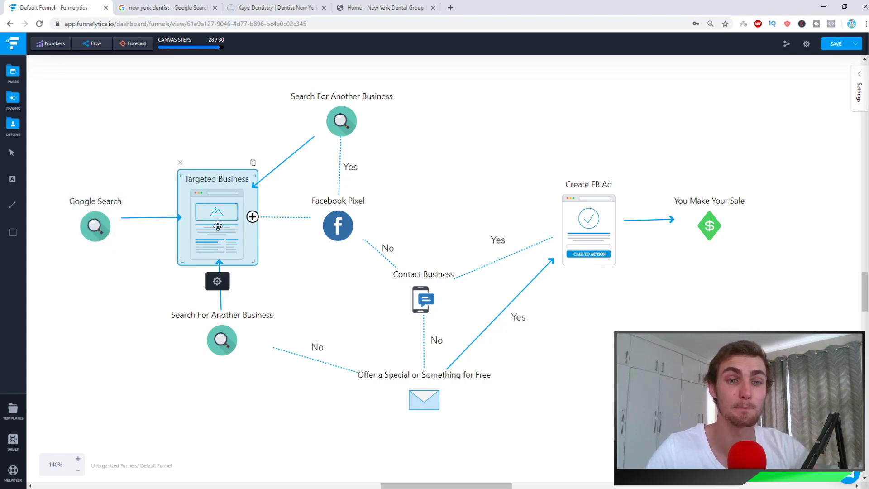
click(346, 228)
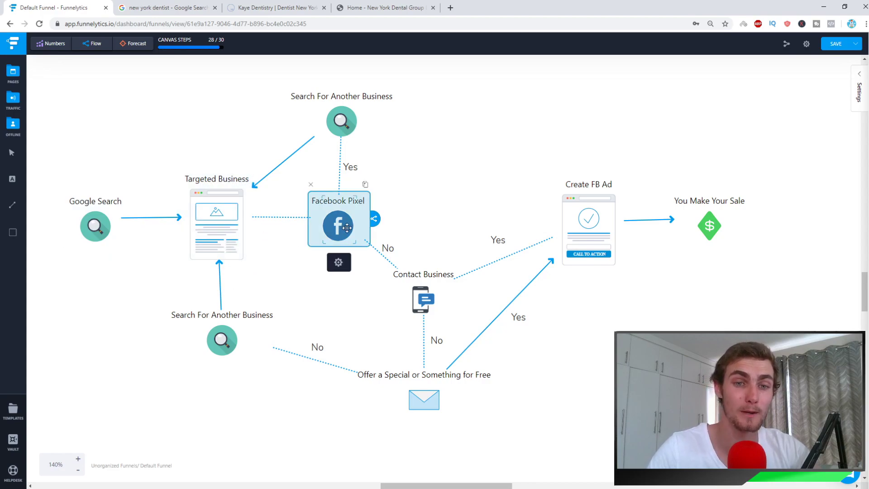
click(345, 124)
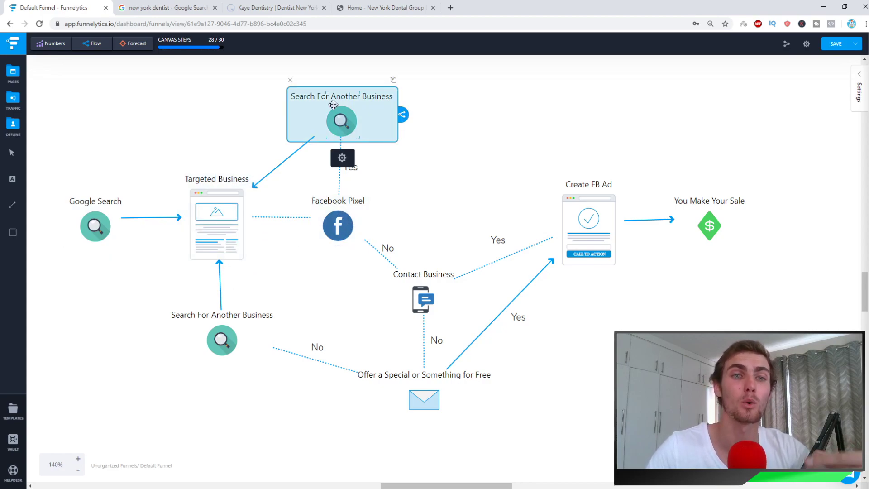
click(227, 198)
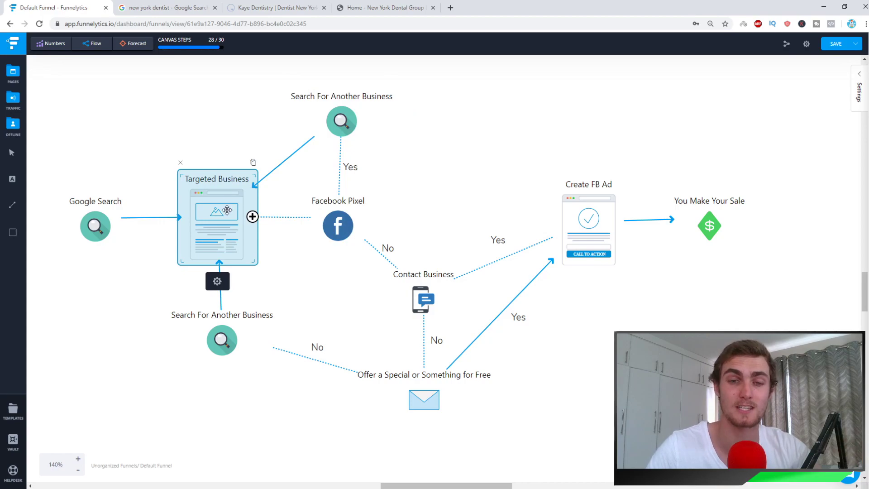
click(307, 208)
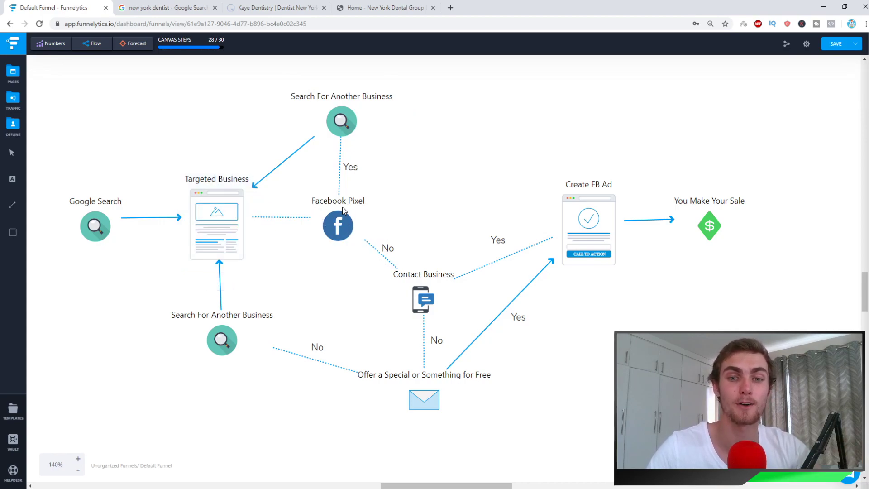
Step: Review the funnel's Contact Business, Create FB Ad and Offer a Special or Something for Free steps
click(418, 286)
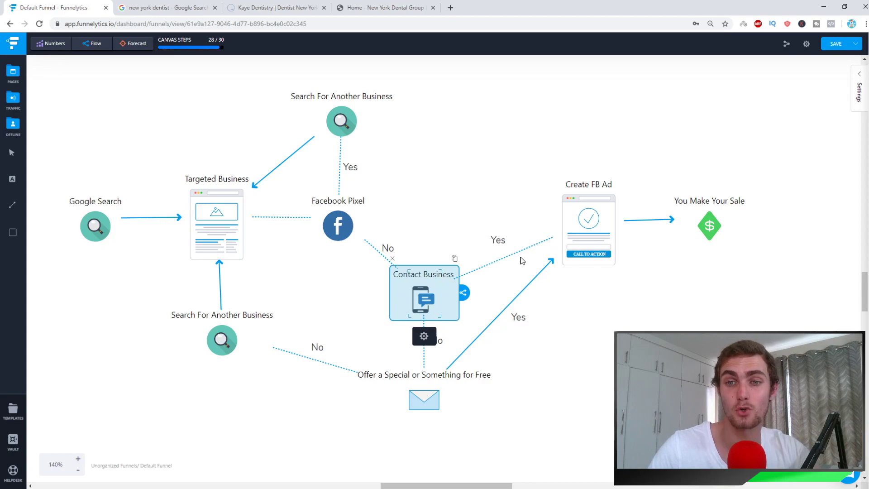
click(578, 229)
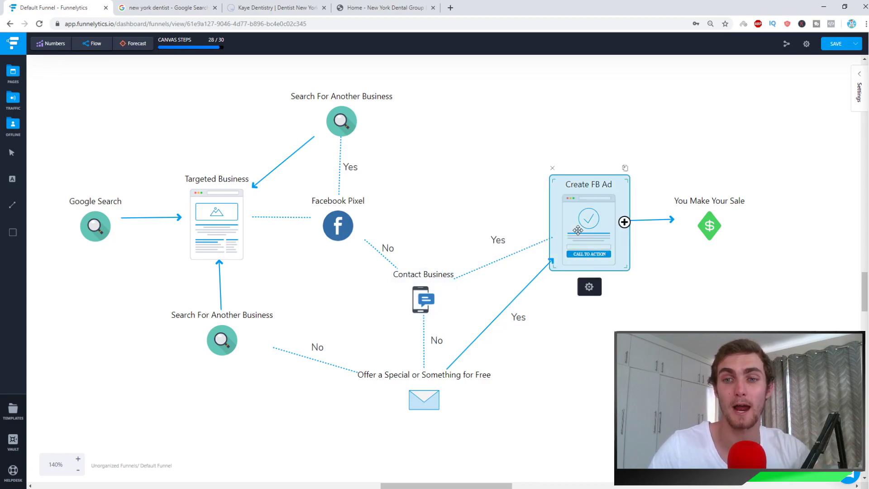
key(Tab)
click(420, 274)
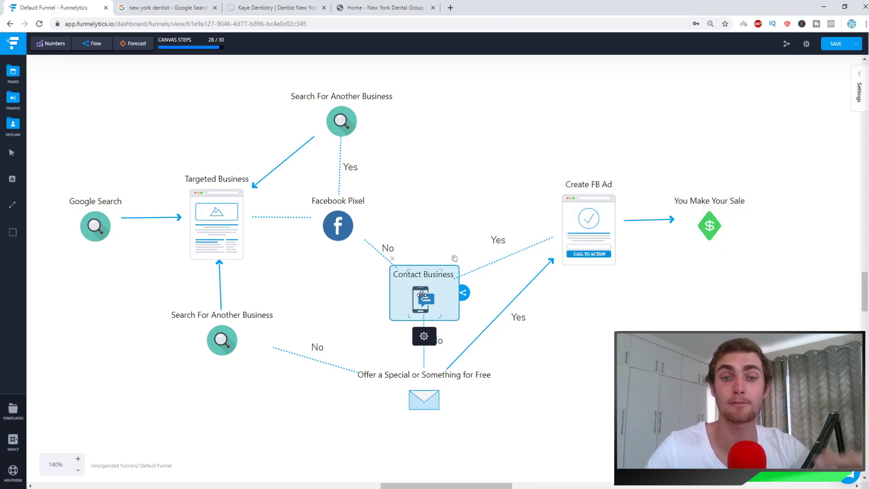
click(423, 392)
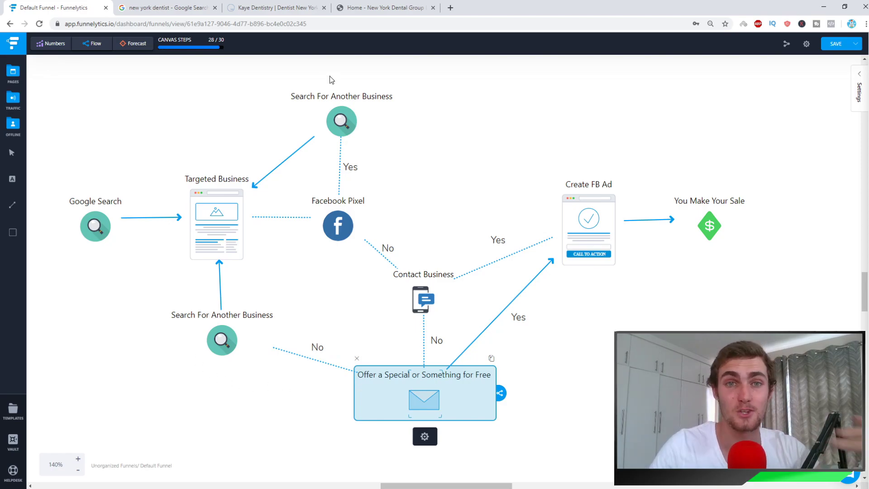
Step: Switch to the Kaye Dentistry site and check it with Facebook Pixel Helper
click(267, 8)
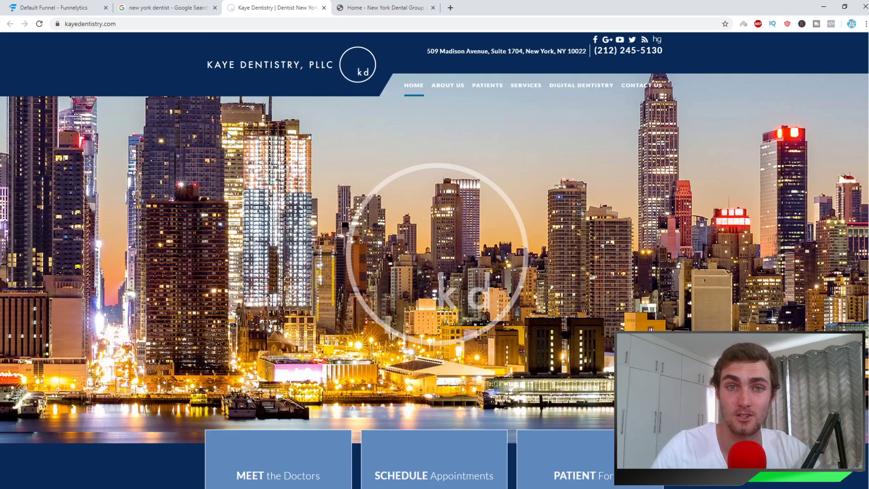
click(831, 24)
click(569, 151)
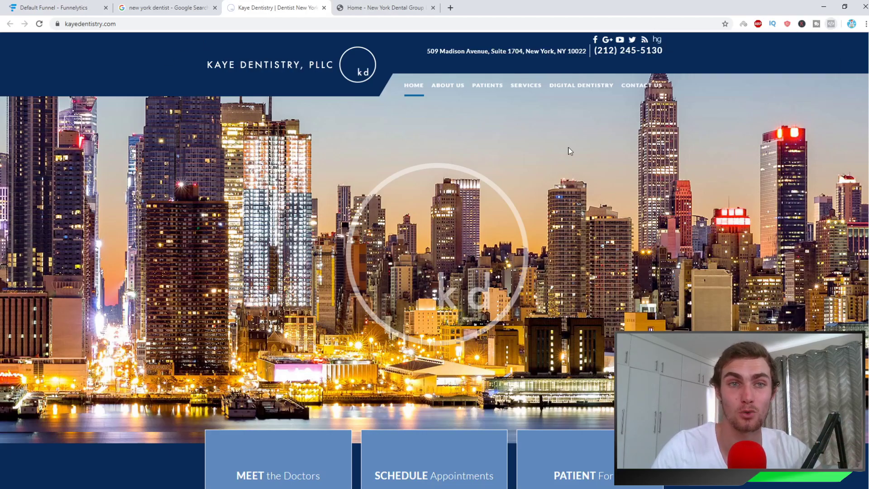
Step: Revisit the funnel's path from Facebook Pixel to Contact Business and compare the New York Dental Group and Kaye Dentistry home pages
click(97, 7)
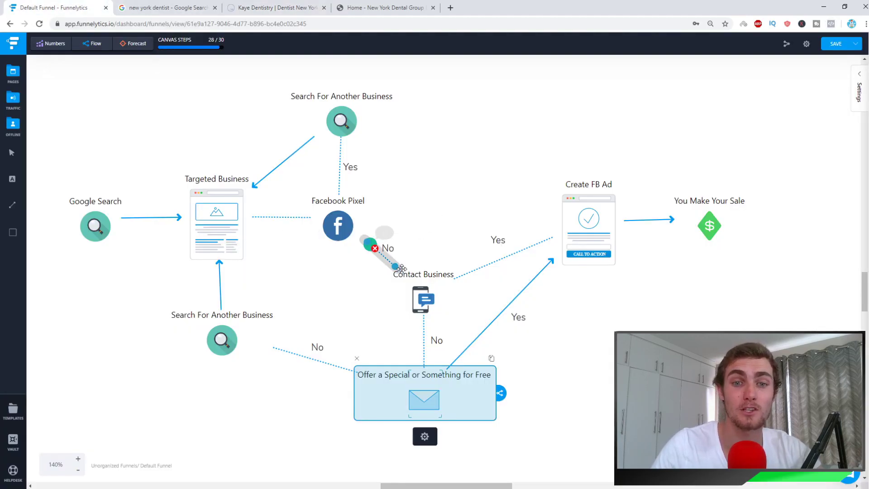
key(ctrl+shift+Tab)
key(ctrl+shift+Tab)
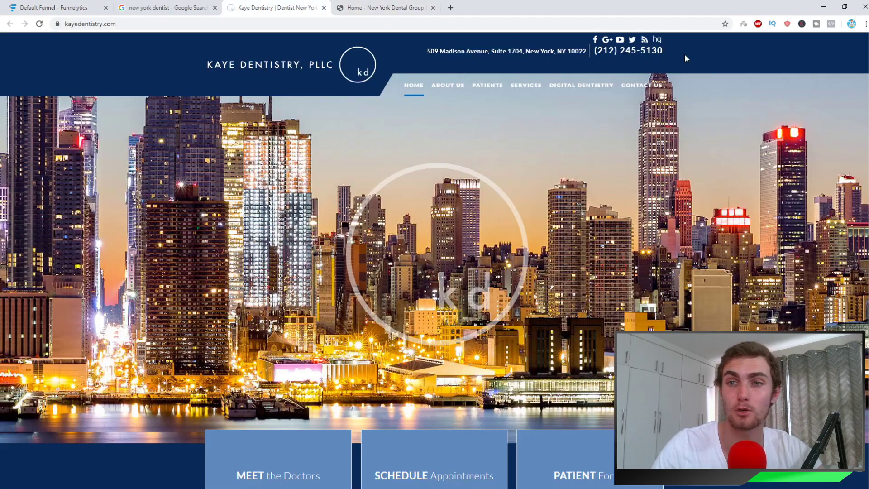
key(ctrl+Tab)
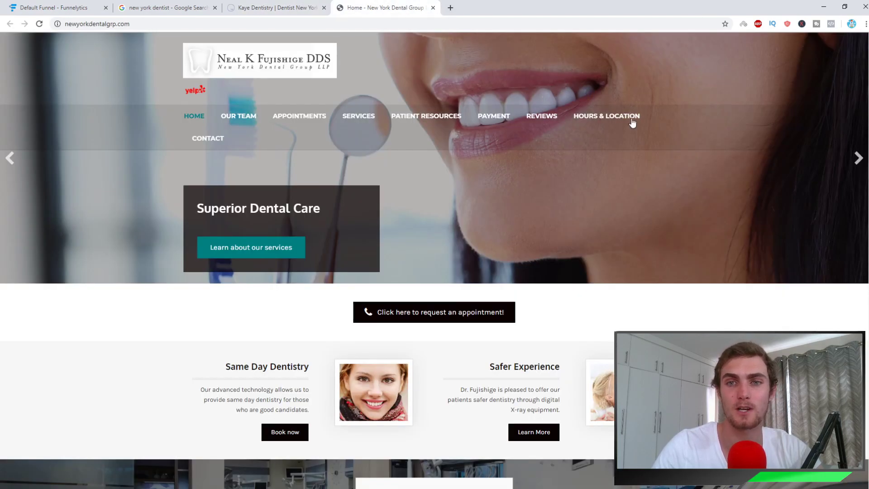
key(ctrl+shift+Tab)
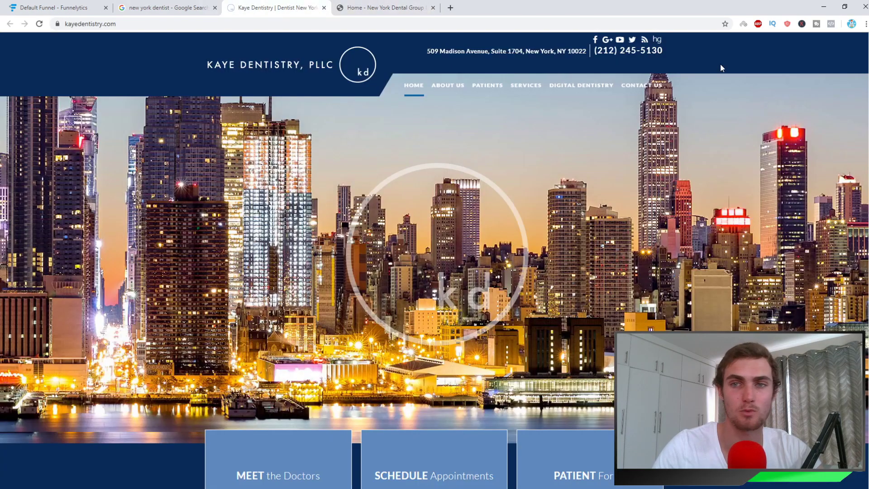
Step: Open Kaye Dentistry's Contact Us page and examine the Office Location details for ways to contact the business
click(638, 90)
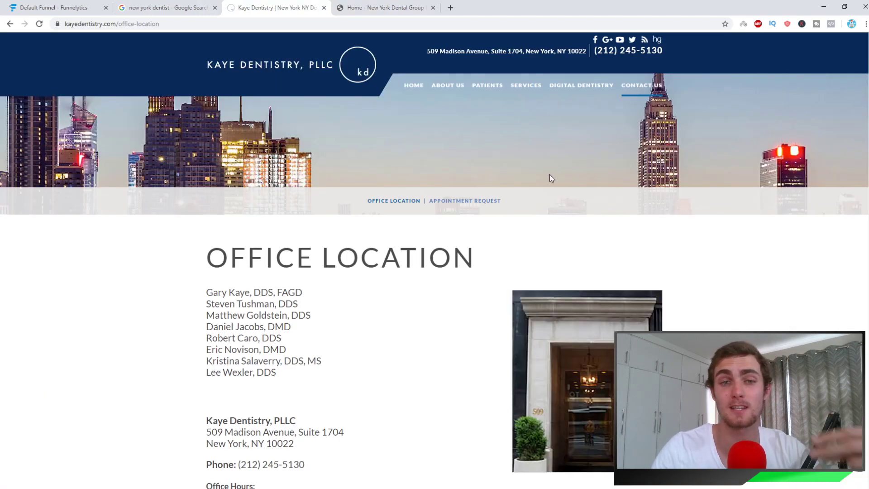
scroll(559, 176, down, 2)
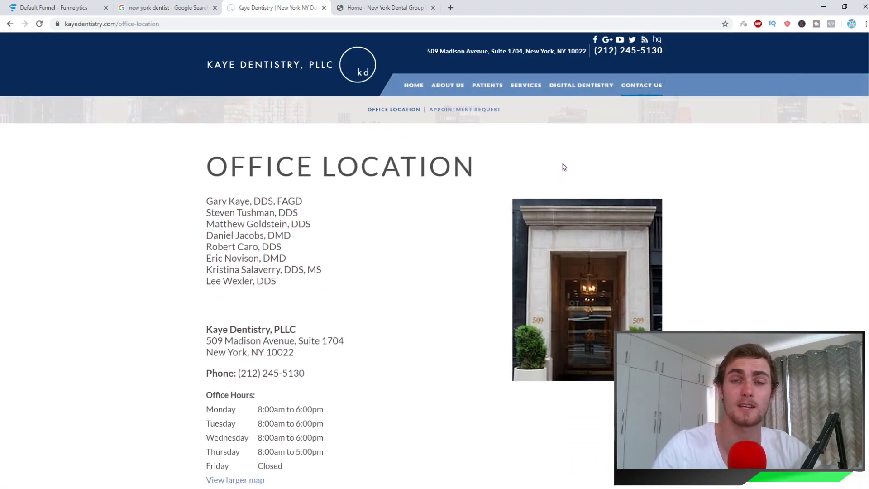
scroll(471, 178, down, 4)
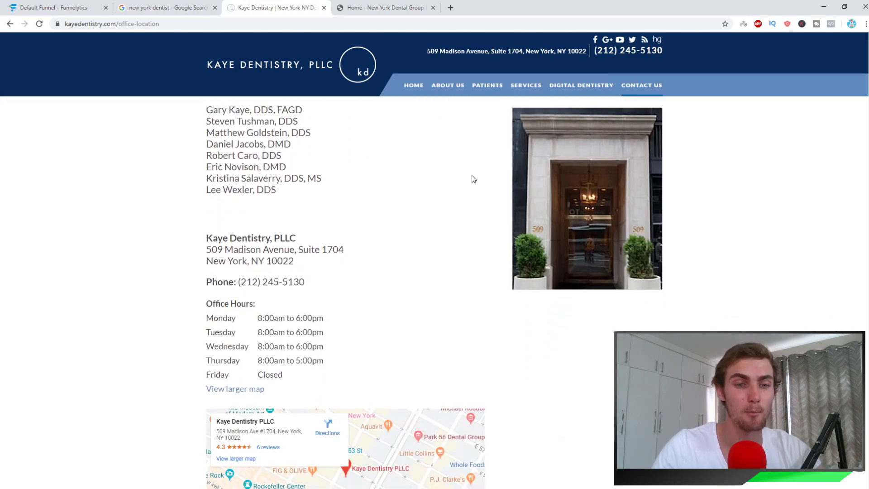
scroll(467, 184, up, 3)
drag(311, 331, 249, 334)
click(366, 295)
scroll(365, 290, down, 6)
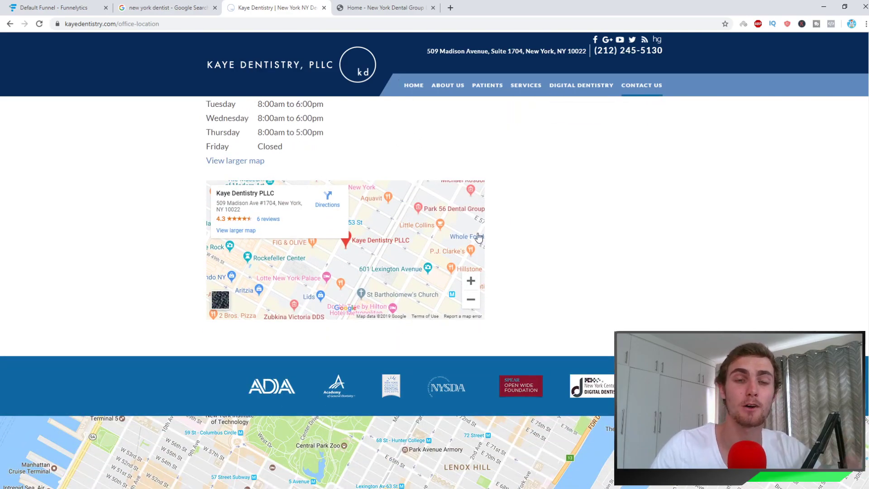
scroll(480, 240, up, 3)
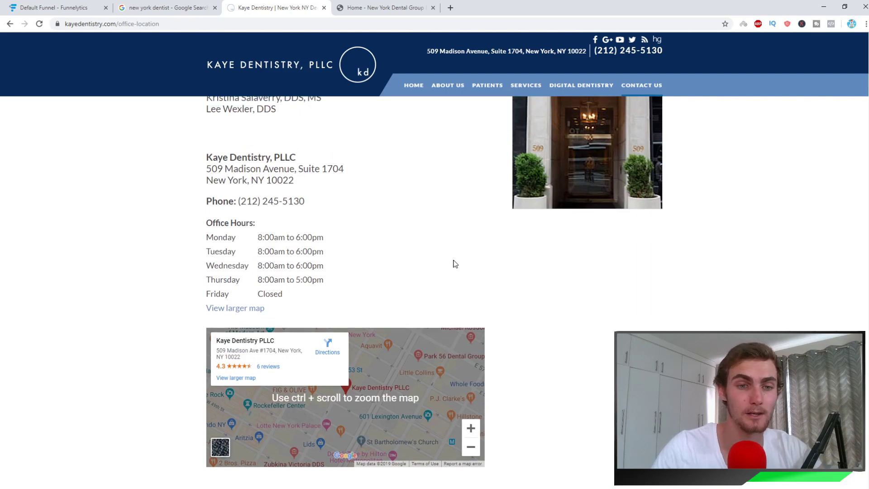
scroll(378, 223, down, 2)
scroll(399, 213, up, 6)
scroll(410, 204, up, 2)
Step: Open Kaye Dentistry's Appointment Request page and look through its contact form down to the phone number and comment fields
click(475, 200)
scroll(411, 197, down, 7)
scroll(407, 208, up, 2)
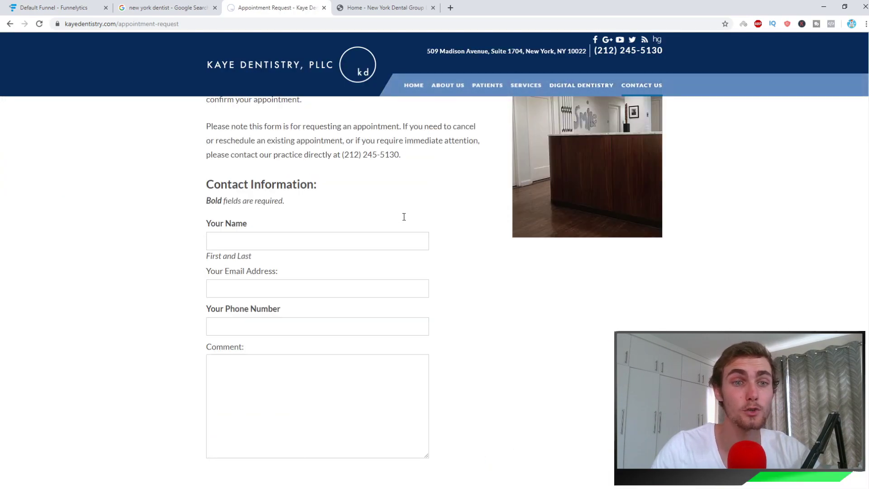
scroll(402, 227, down, 1)
click(294, 317)
scroll(297, 329, down, 1)
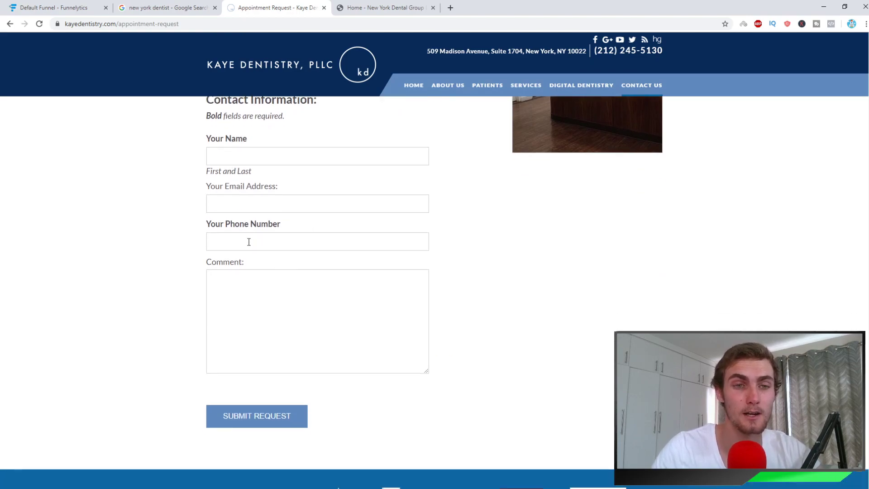
click(249, 242)
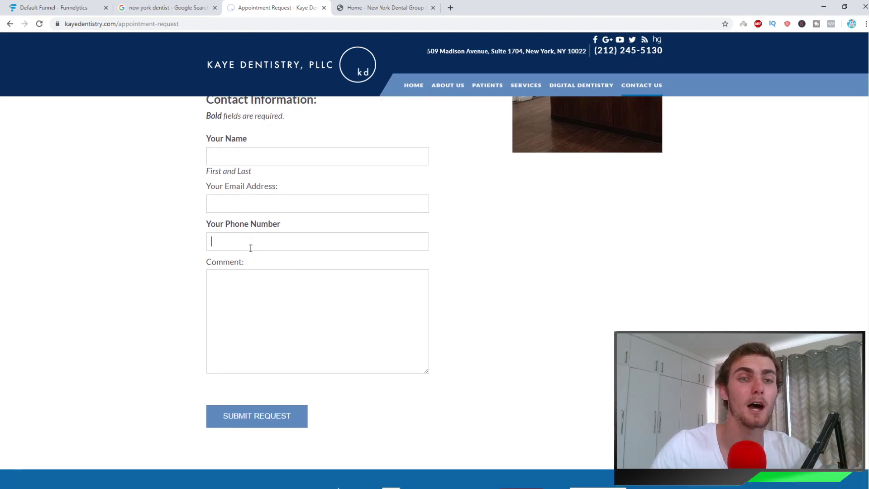
Step: Open the New York Dental Group's Contact page and highlight the office e-mail address
click(382, 8)
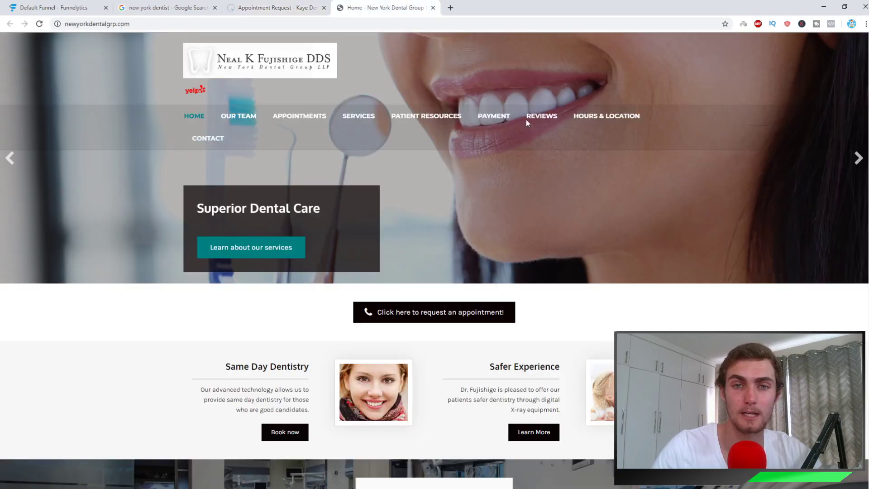
click(210, 142)
drag(300, 251, 247, 252)
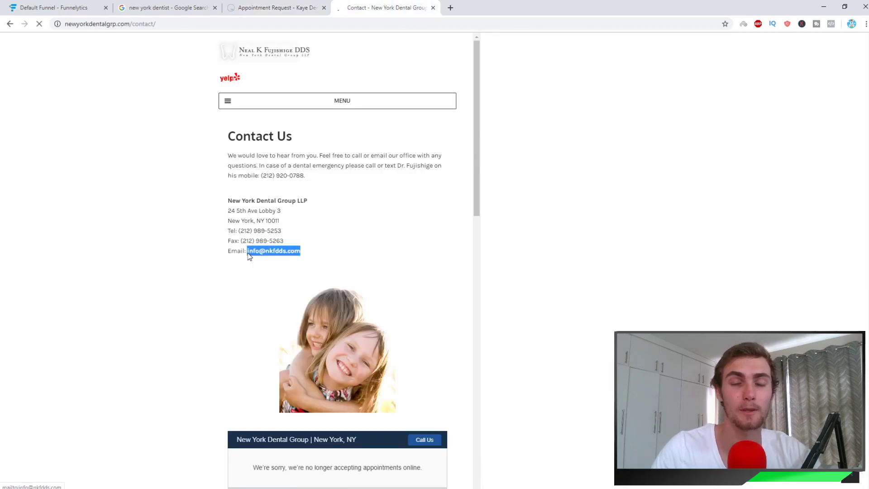
Step: Return to Kaye Dentistry's Appointment Request form and review its name, e-mail, phone number and comment fields
click(317, 8)
scroll(355, 231, up, 2)
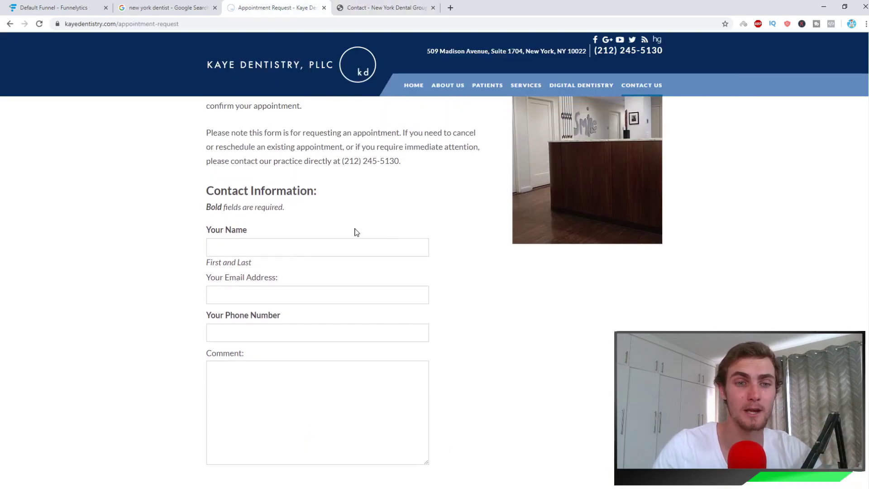
scroll(303, 185, down, 1)
click(276, 295)
click(280, 333)
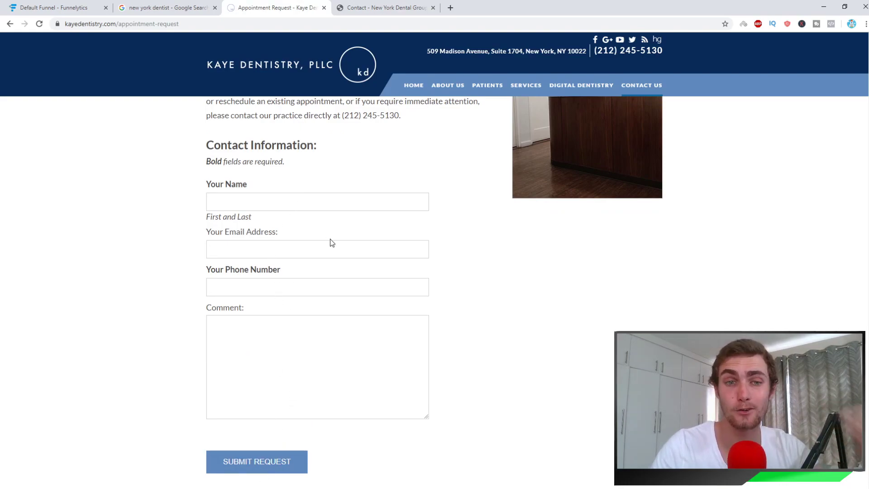
scroll(349, 233, up, 2)
scroll(384, 226, down, 1)
scroll(392, 223, down, 1)
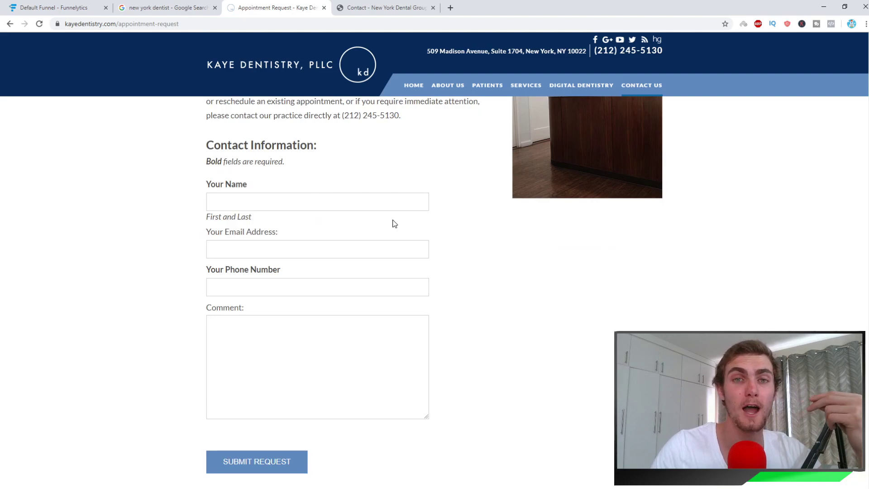
mouse_move(486, 86)
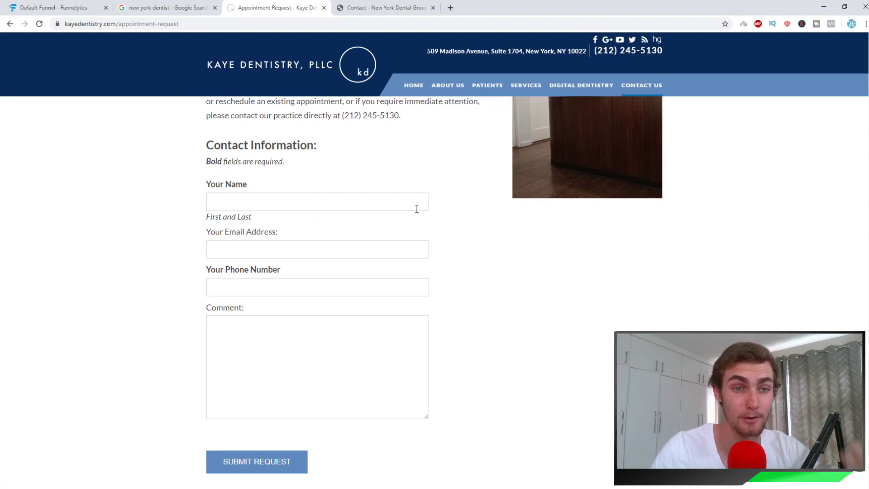
Step: Switch to LibreOffice Writer and read the outreach message template through to its closing paragraph about online advertising
scroll(407, 213, down, 1)
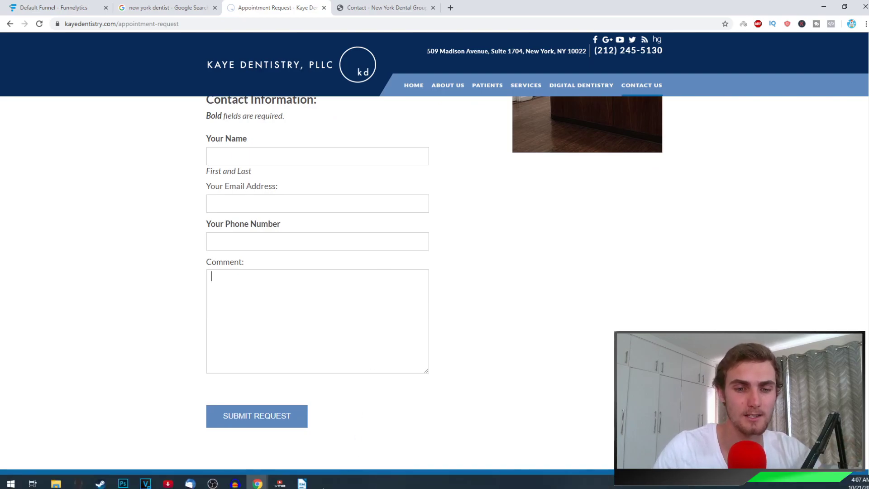
mouse_move(302, 482)
click(324, 443)
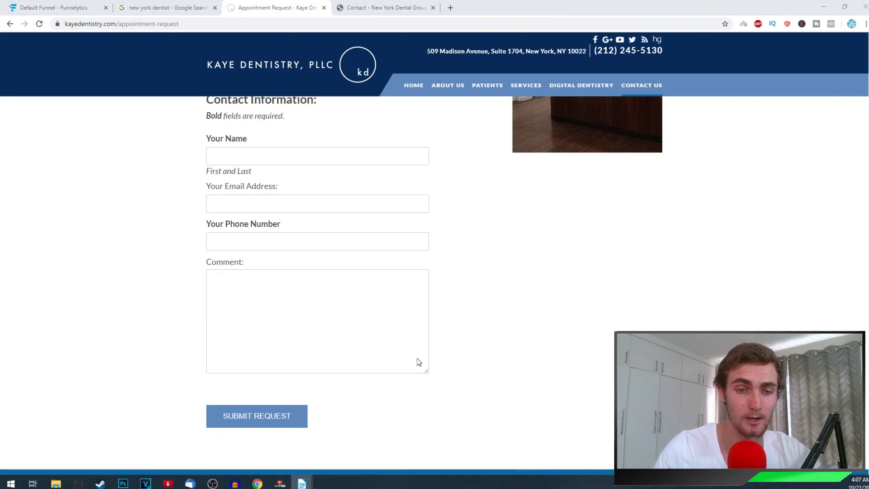
scroll(367, 233, down, 1)
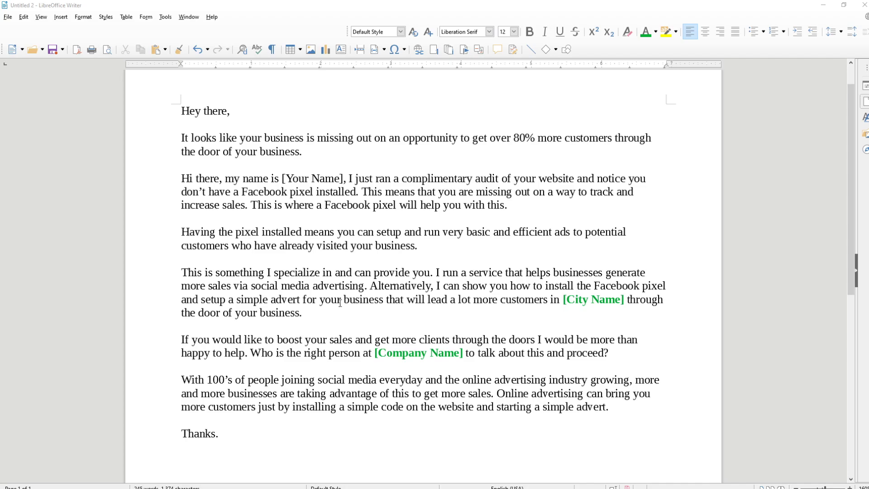
scroll(349, 285, down, 1)
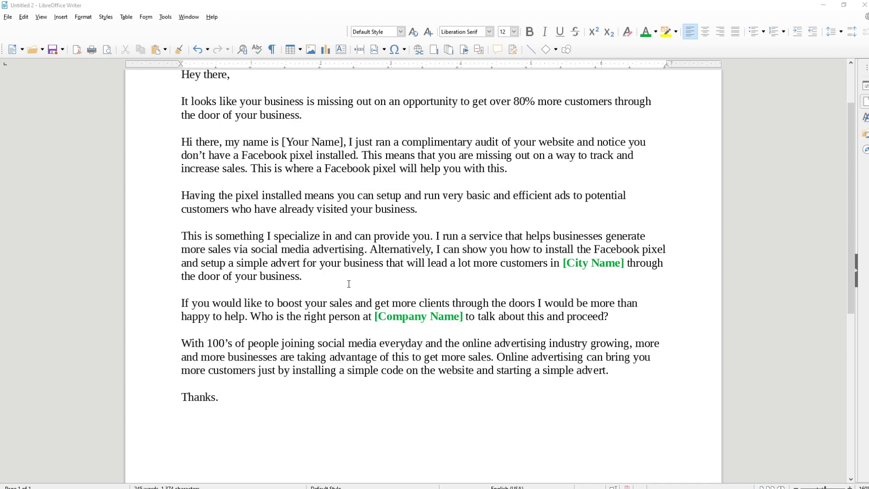
scroll(355, 297, down, 1)
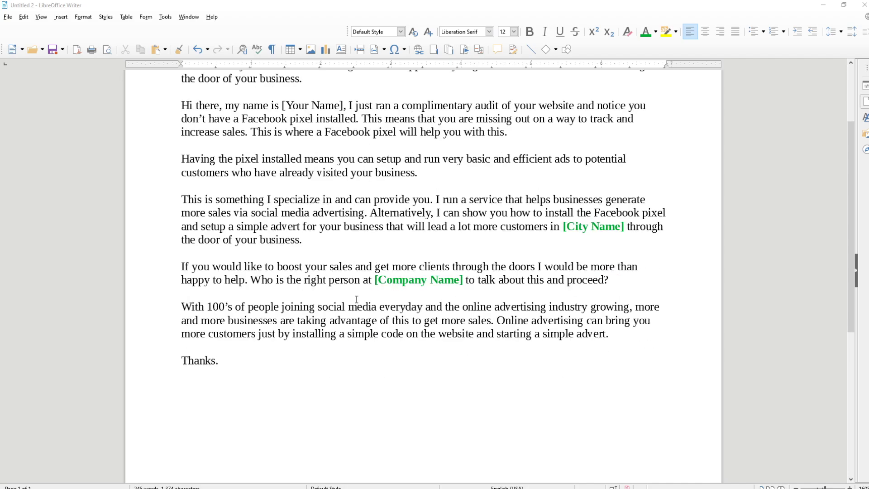
drag(610, 329, 185, 307)
click(364, 333)
Step: Return to the Funnelytics funnel in the browser and review the steps following Contact Business
scroll(481, 314, up, 2)
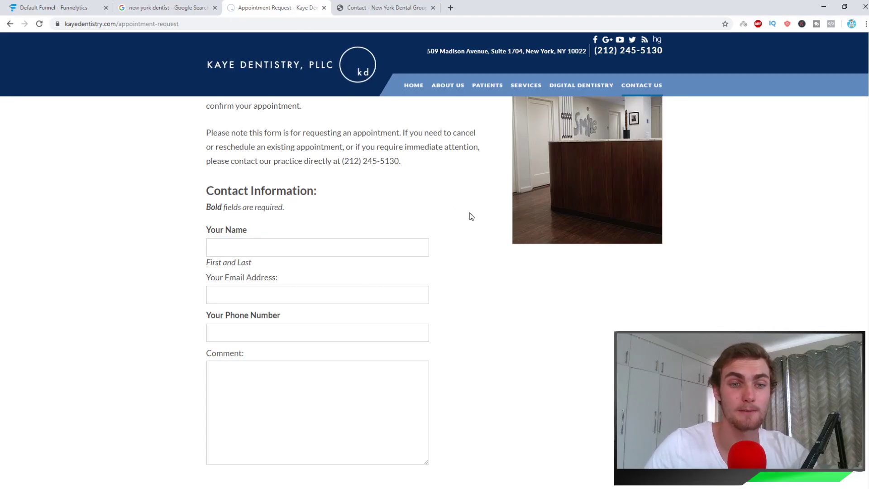
click(53, 8)
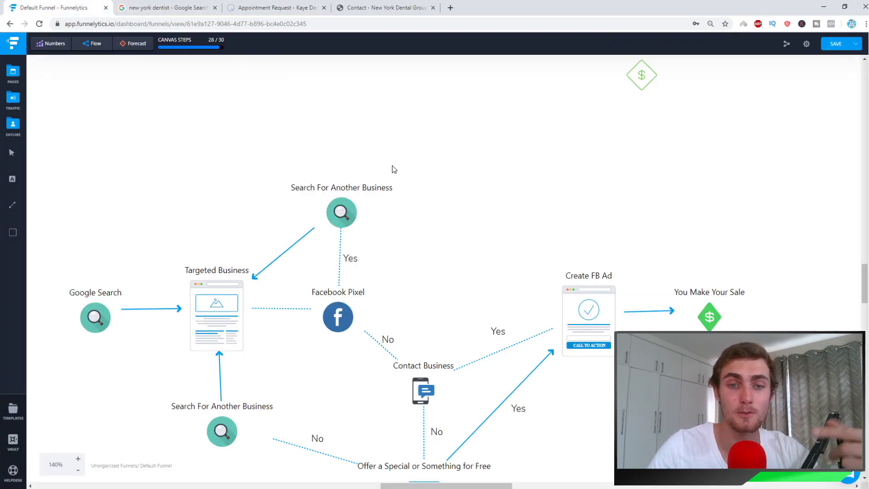
scroll(393, 169, down, 3)
scroll(571, 177, up, 1)
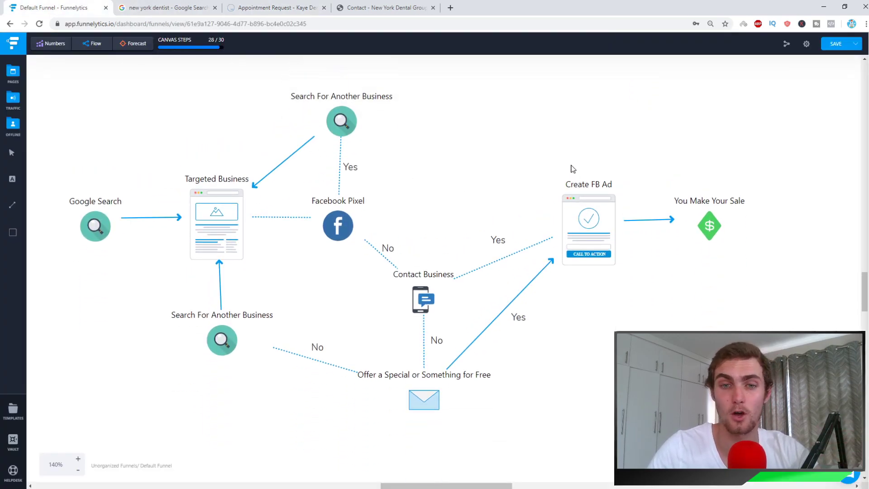
Step: Open the second page of the Google search results for new york dentist
click(168, 7)
scroll(257, 168, down, 20)
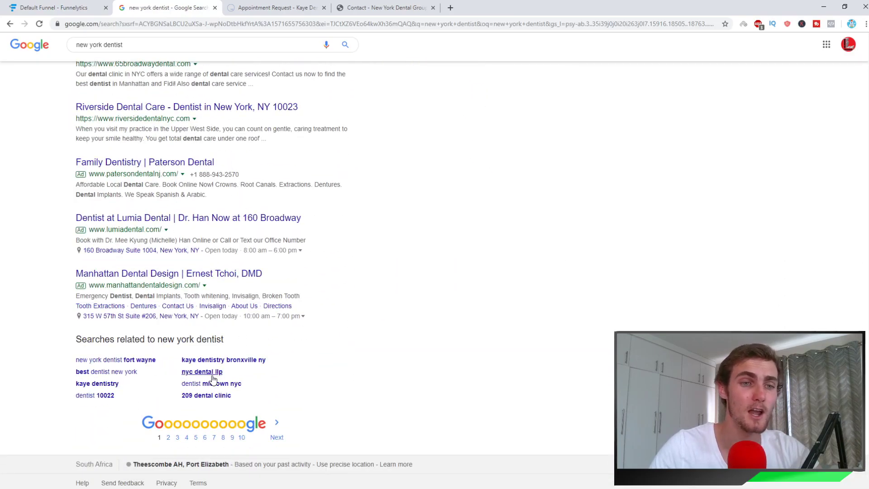
click(168, 437)
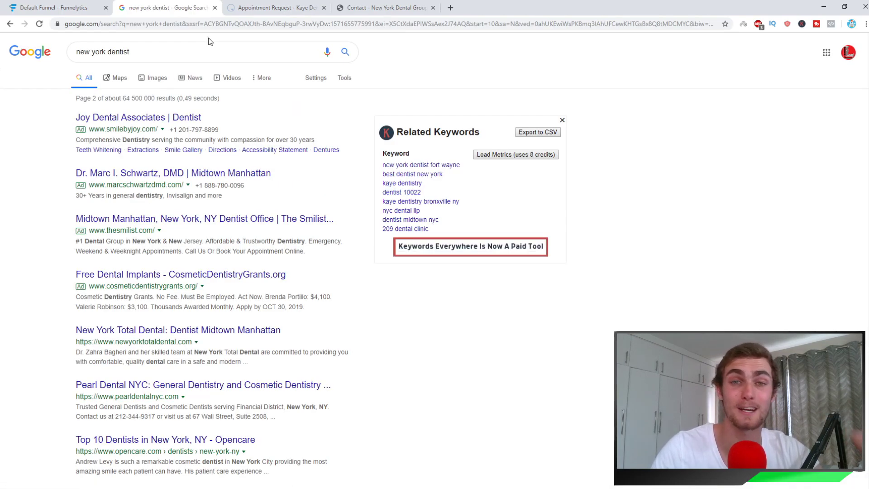
Step: Revisit the Funnelytics funnel, the New York Dental Group's Contact page and Kaye Dentistry's Appointment Request form
click(74, 5)
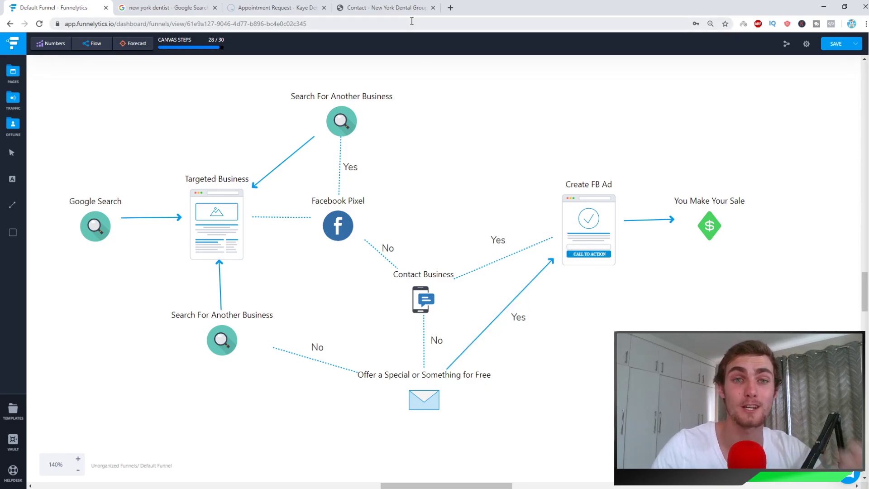
click(383, 8)
click(307, 7)
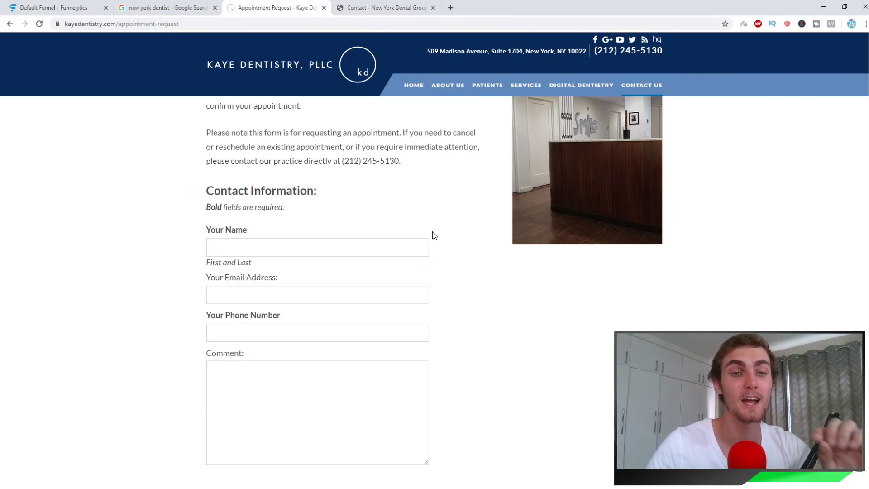
Step: Open Facebook Ads Manager at facebook.com/adsmanager/manage in a new browser tab
click(450, 7)
text(facebook.com)
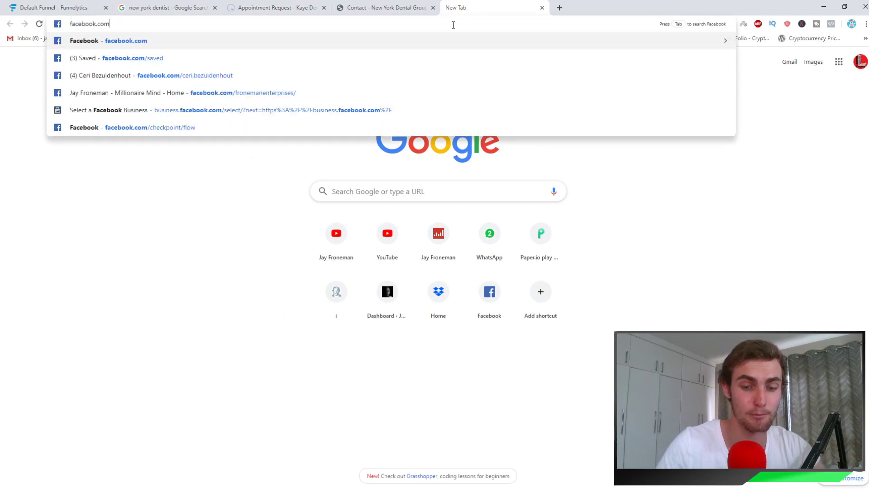
text(/adsmanager/manage/campaigns?act=183885548610366)
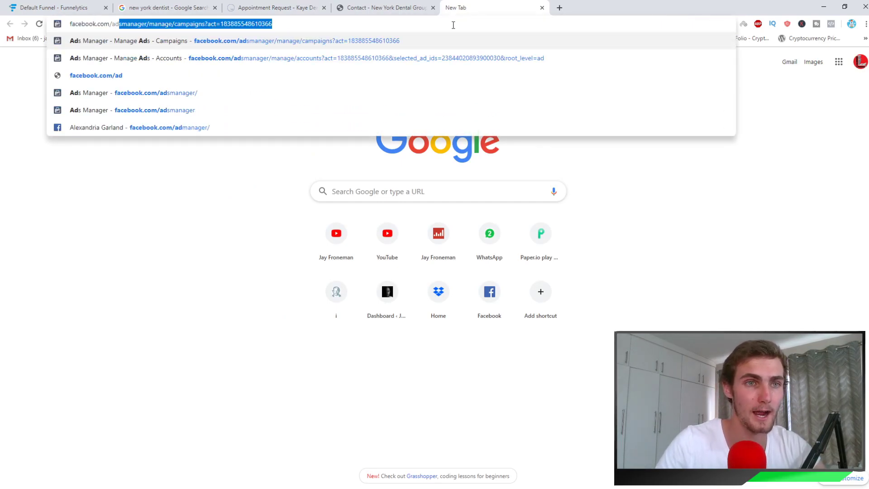
key(Right)
key(BackSpace)
key(BackSpace)
key(BackSpace)
key(BackSpace)
key(BackSpace)
key(BackSpace)
key(BackSpace)
key(BackSpace)
key(BackSpace)
key(BackSpace)
key(BackSpace)
key(BackSpace)
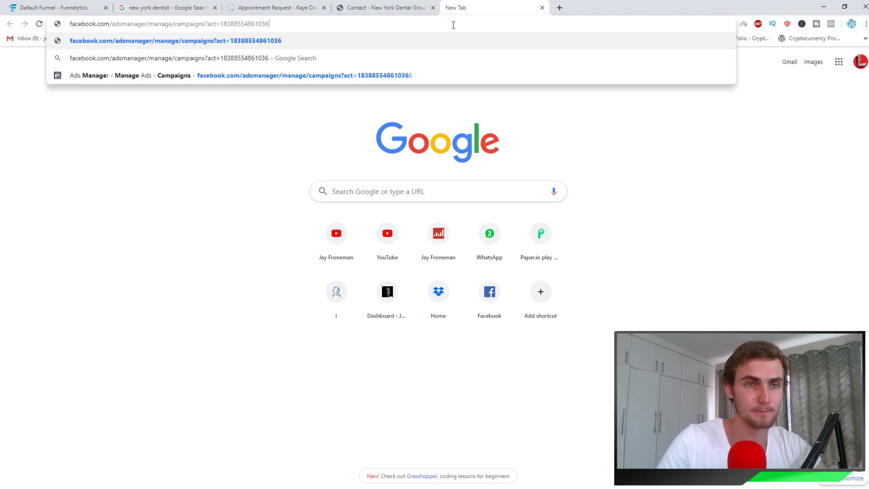
key(BackSpace)
key(BackSpace)
key(BackSpace)
key(BackSpace)
key(BackSpace)
key(BackSpace)
key(BackSpace)
key(BackSpace)
key(BackSpace)
key(BackSpace)
key(BackSpace)
key(BackSpace)
key(BackSpace)
key(BackSpace)
key(BackSpace)
key(BackSpace)
key(BackSpace)
key(BackSpace)
key(BackSpace)
key(BackSpace)
key(Return)
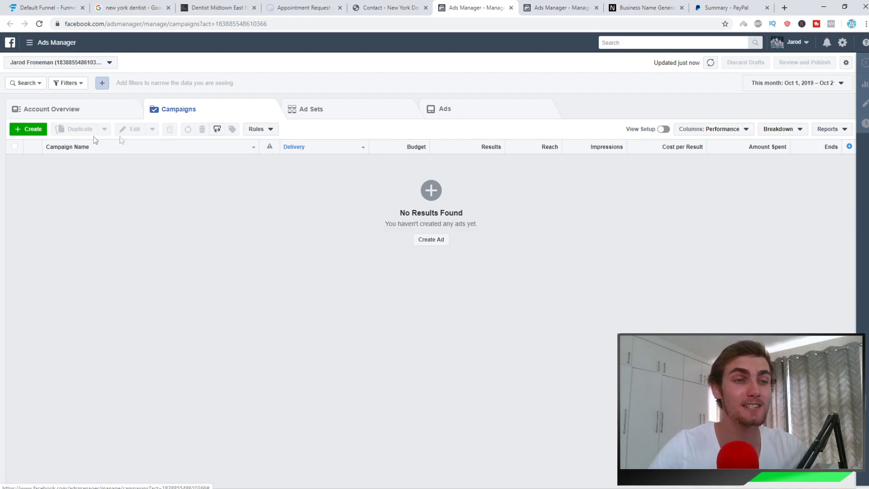
Step: Start creating a new ad campaign and name it Adverts For Google Businesses
click(38, 129)
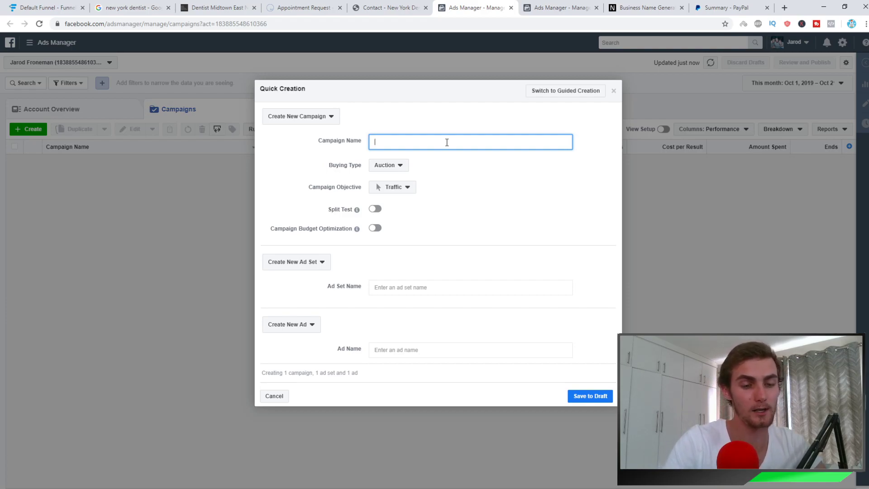
text(Busine)
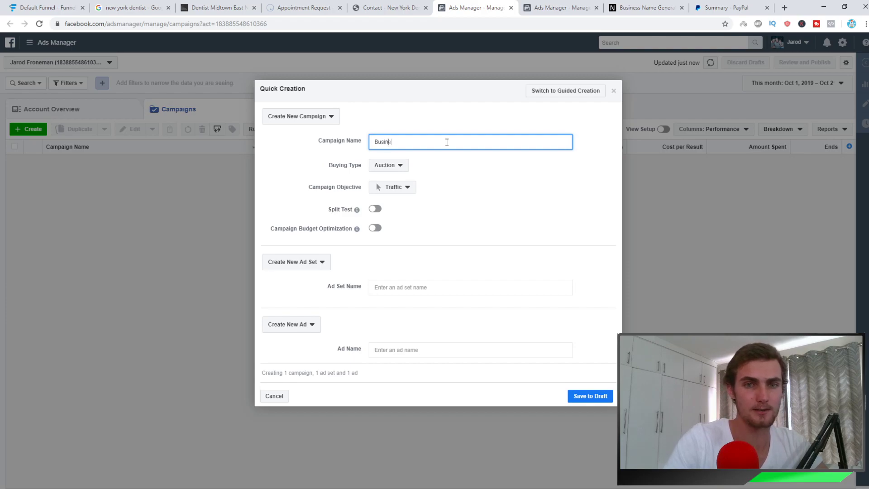
key(BackSpace)
text(Advcer)
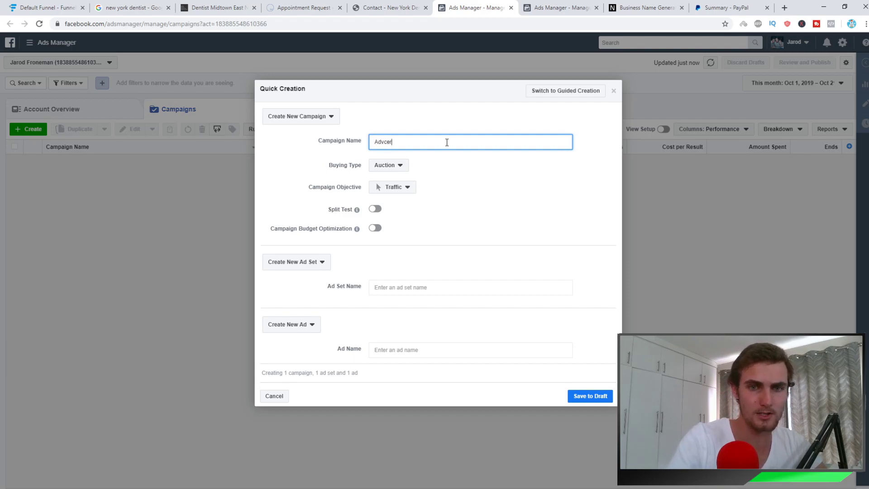
text(erti)
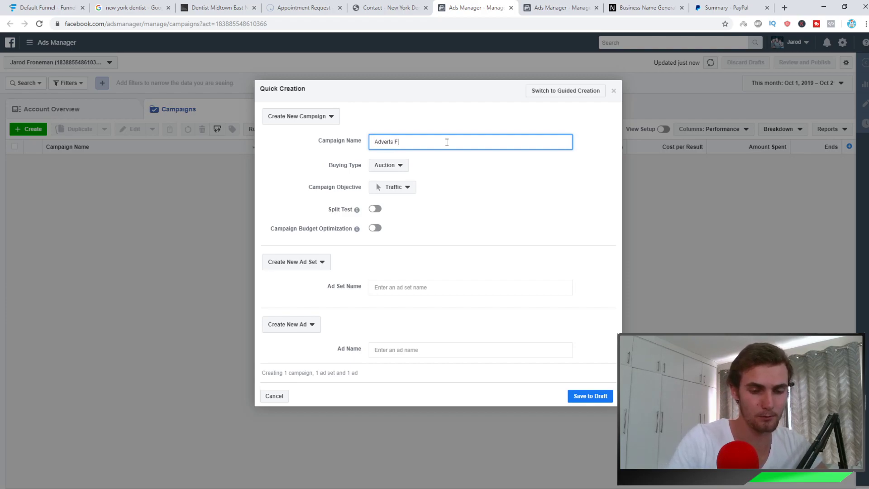
text( For Google Businesses)
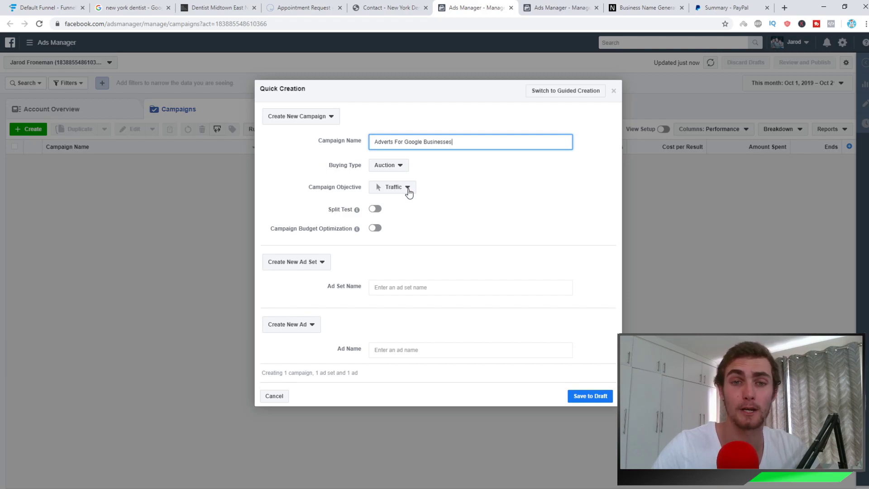
Step: Name the new ad set Dentistry Business and the new ad Kaye Dentistry FREE Mouth Wash
click(386, 287)
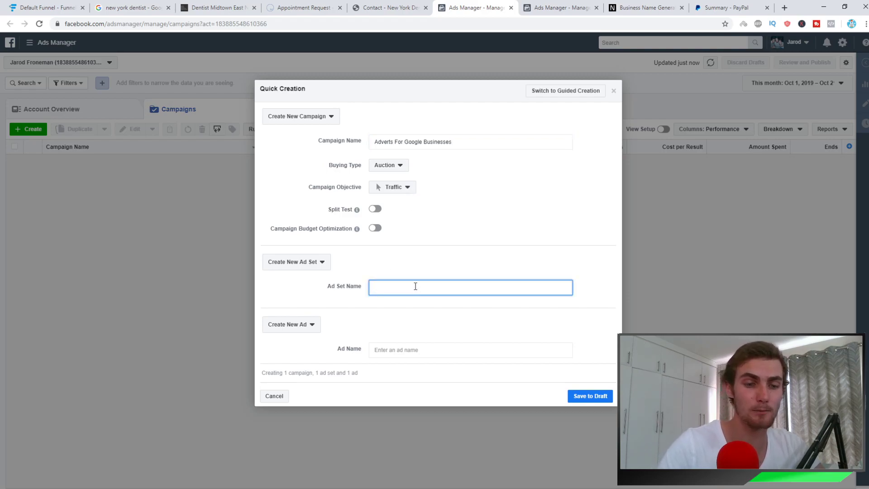
text(Dentistry B)
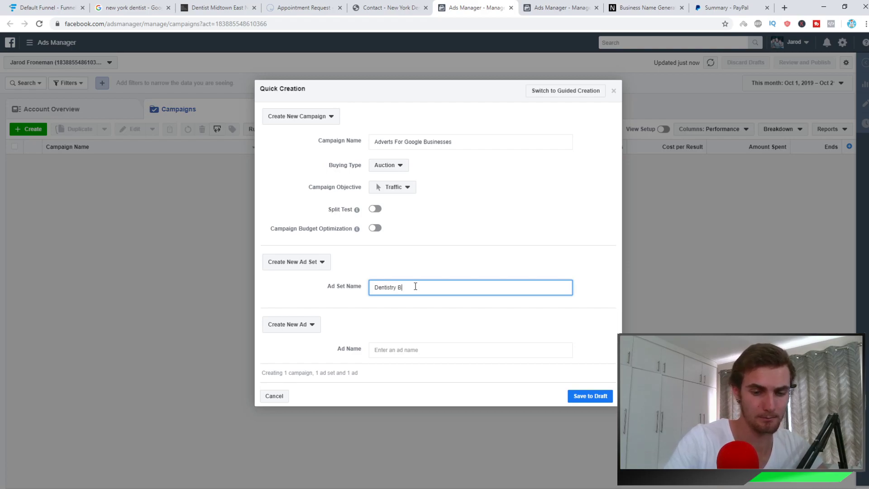
text(usiness)
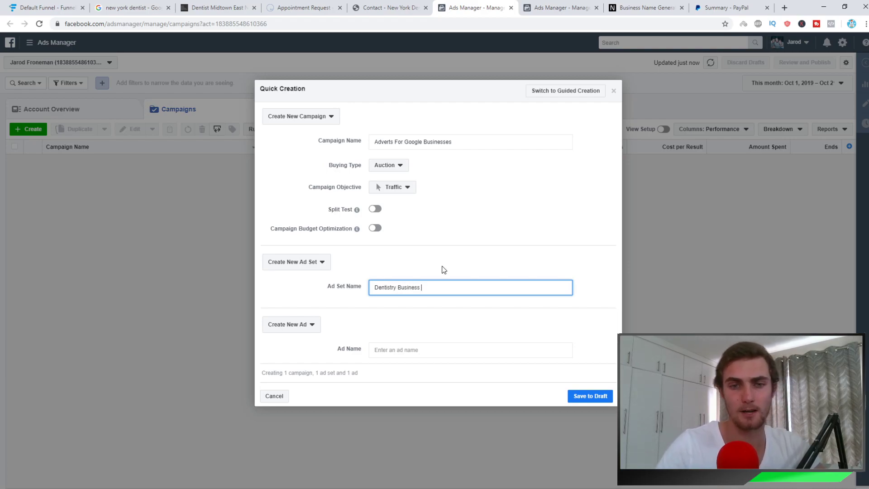
click(384, 350)
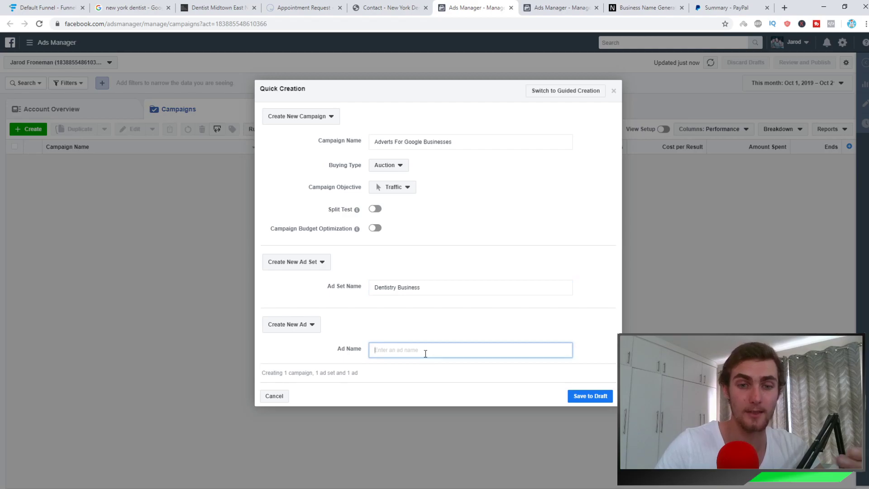
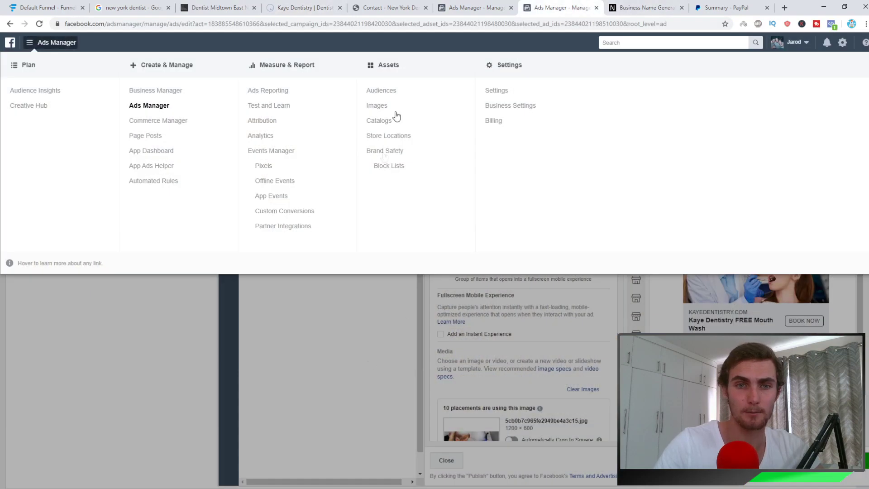
click(597, 8)
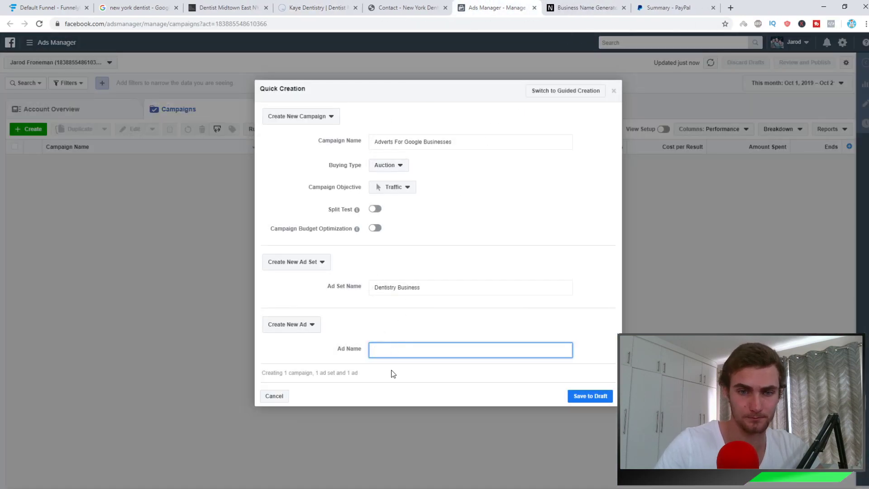
text(Kaye Dentistry)
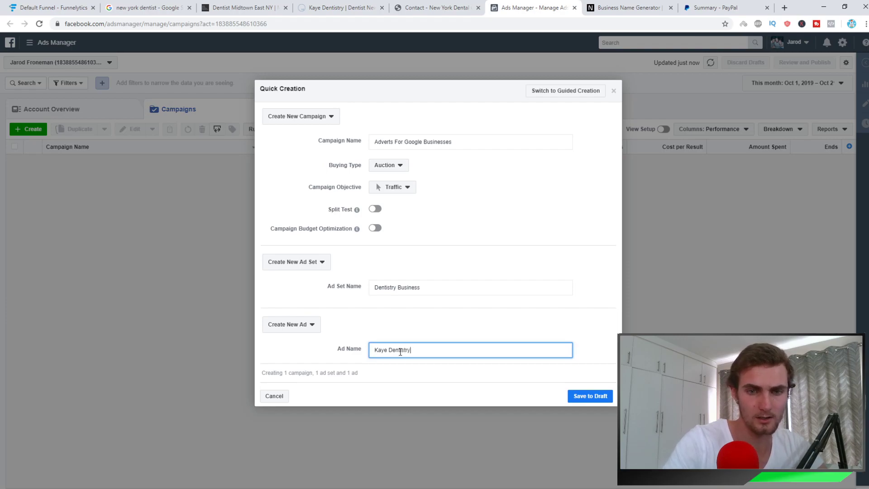
text( FREE Mouth Wash)
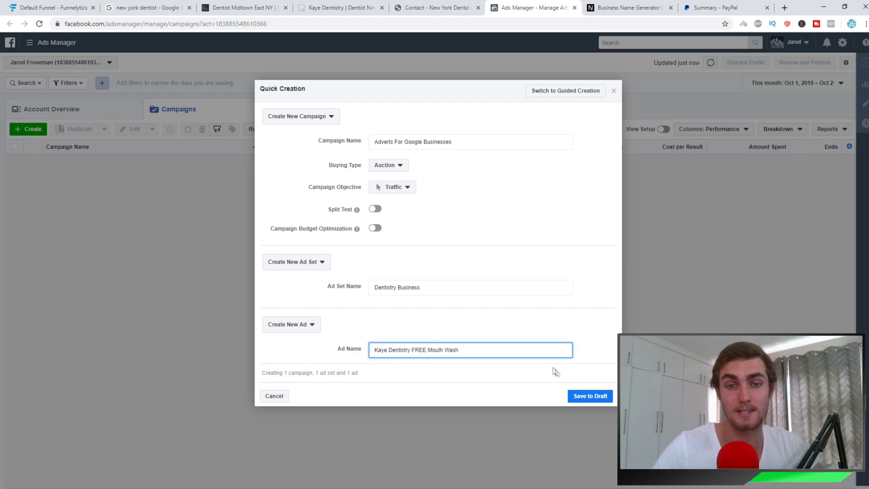
Step: Save the new campaign to draft and open the Dentistry Business ad set for editing
click(598, 395)
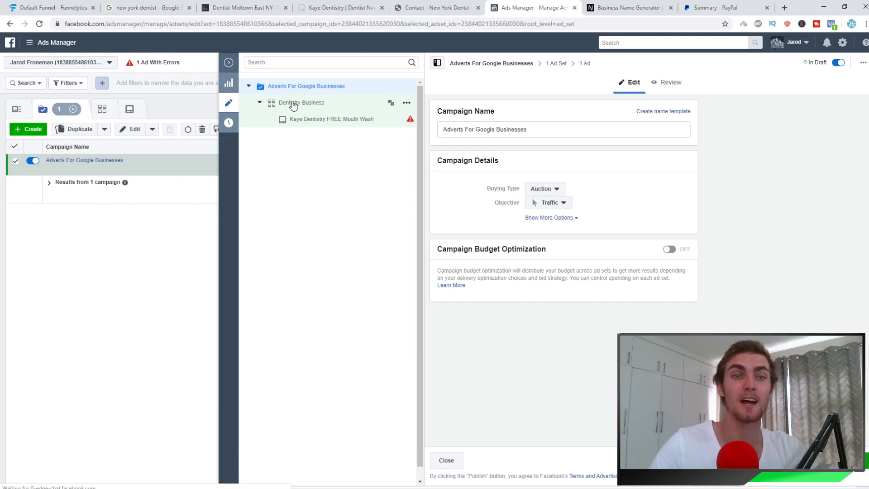
click(293, 103)
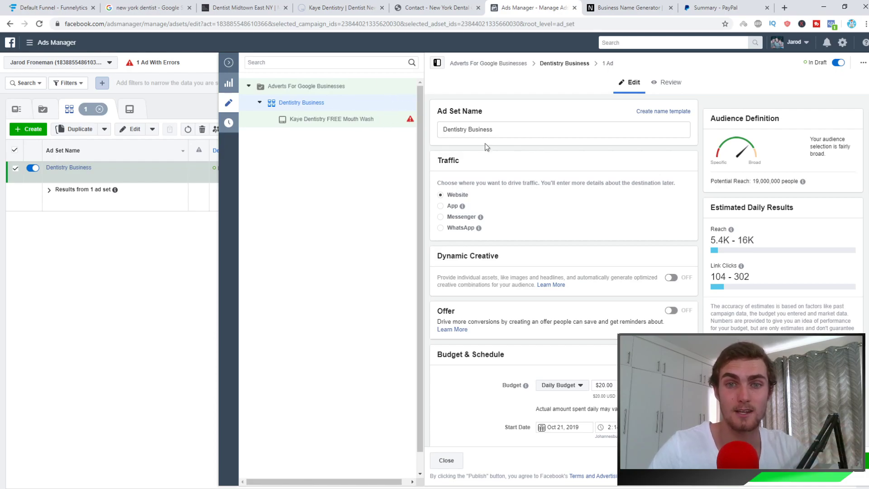
drag(494, 130, 428, 130)
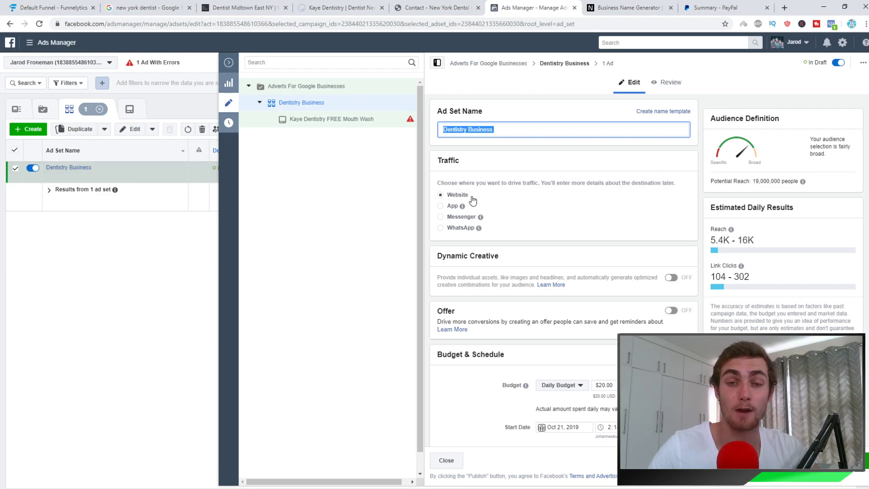
Step: Close the New York General Dentistry site and review the contact fields on Kaye Dentistry's Appointment Request page
click(248, 8)
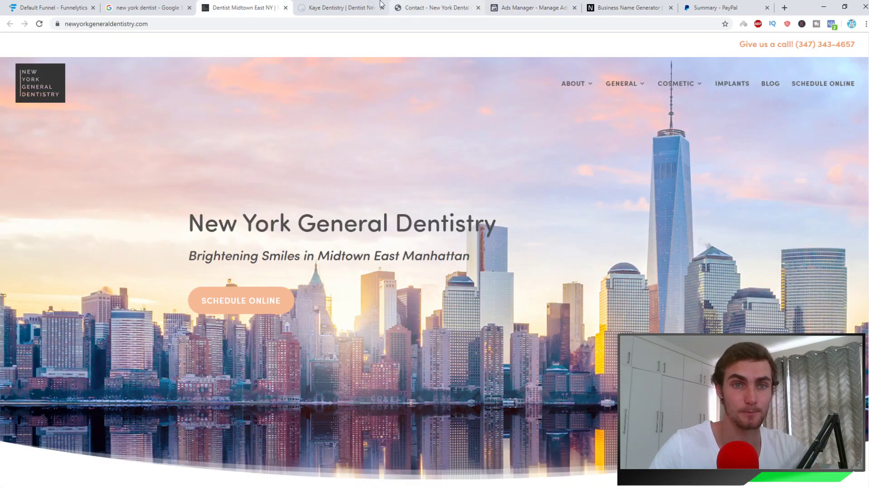
key(ctrl+Tab)
click(285, 8)
click(634, 88)
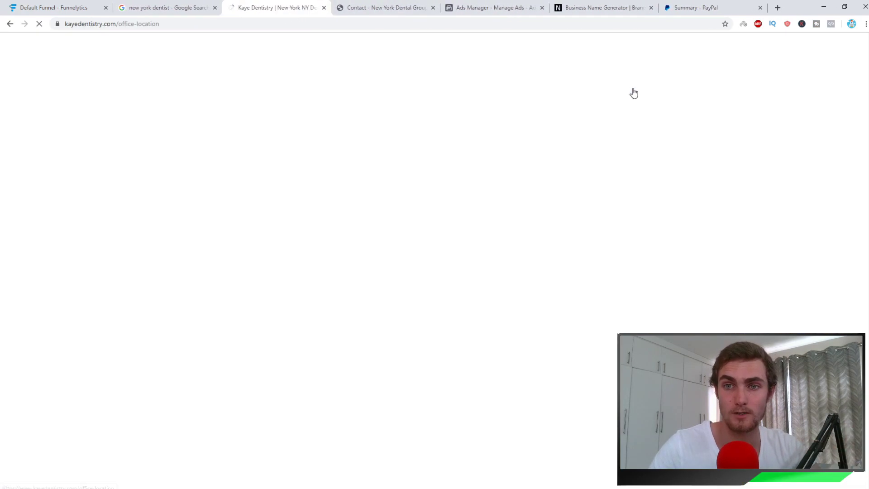
click(448, 201)
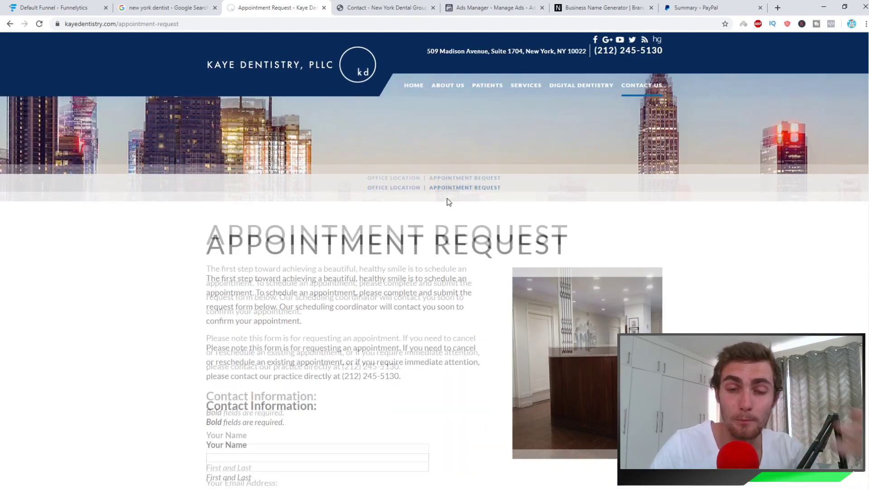
scroll(452, 233, down, 4)
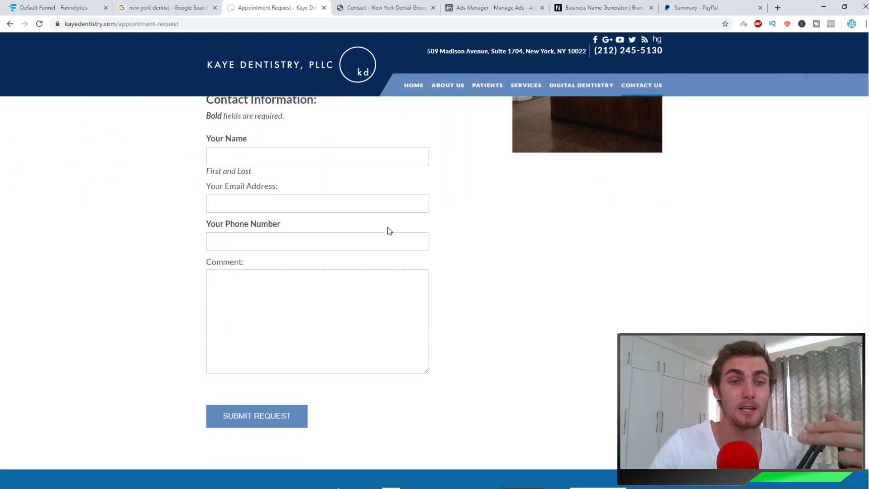
Step: Return to Ads Manager, set the Dentist Business ad set's daily budget to $2.00 and check its estimated daily reach
click(492, 8)
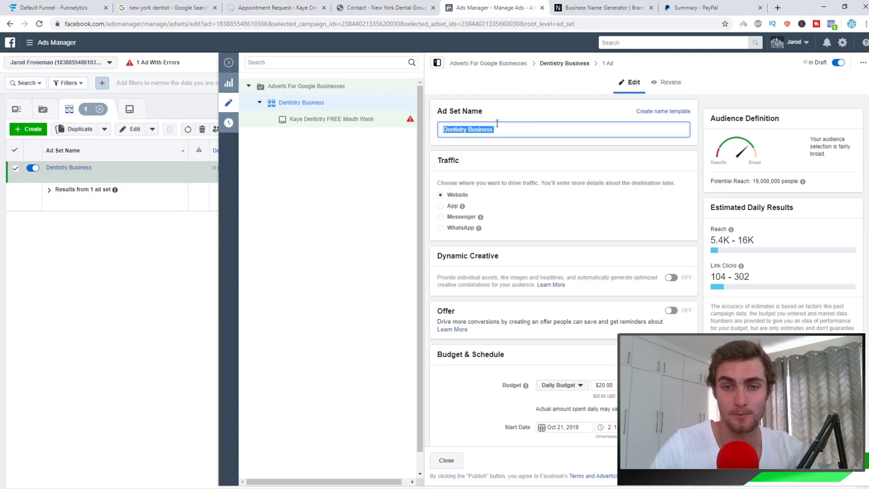
scroll(508, 198, down, 2)
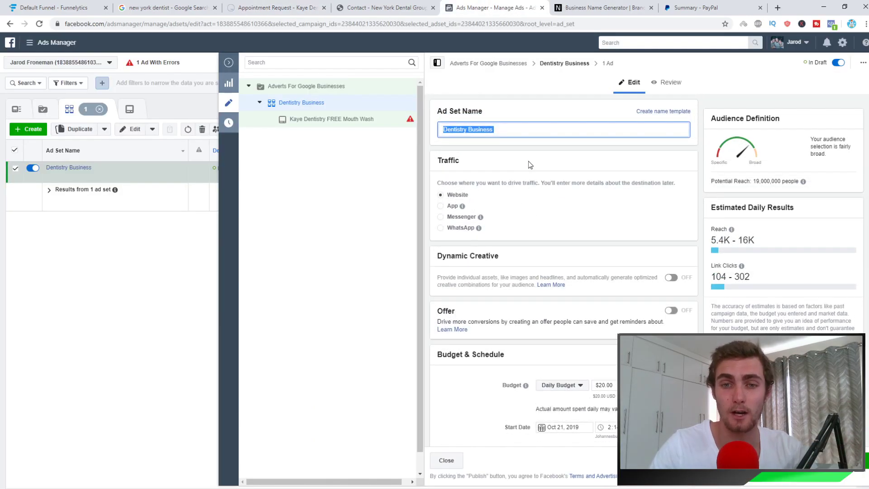
scroll(520, 186, down, 1)
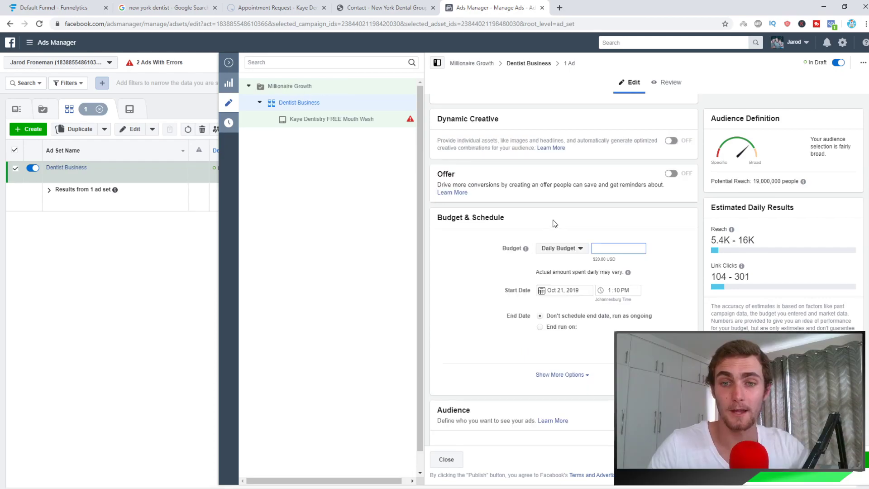
text(20)
drag(618, 248, 579, 250)
text(2)
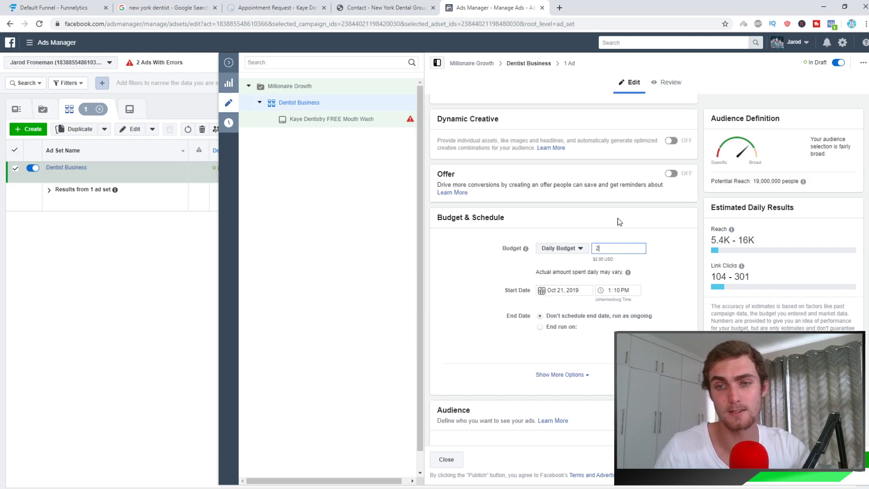
click(637, 229)
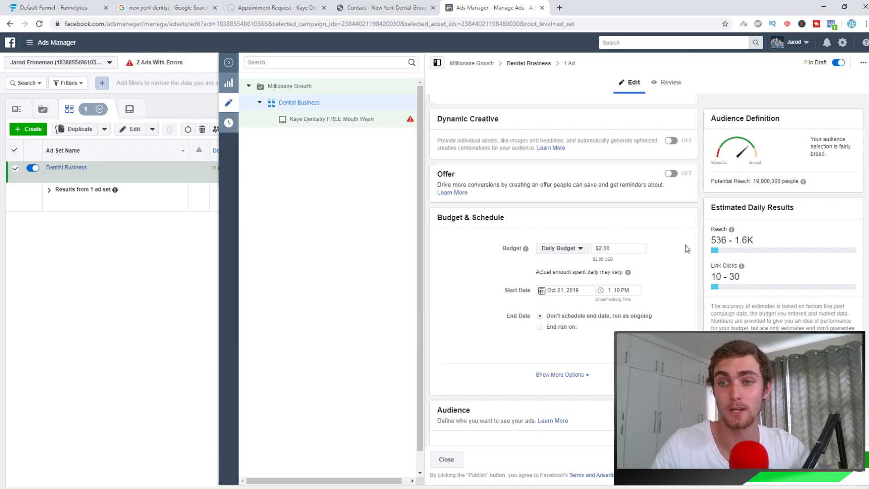
mouse_move(754, 240)
mouse_down()
mouse_move(696, 237)
mouse_move(749, 234)
mouse_up()
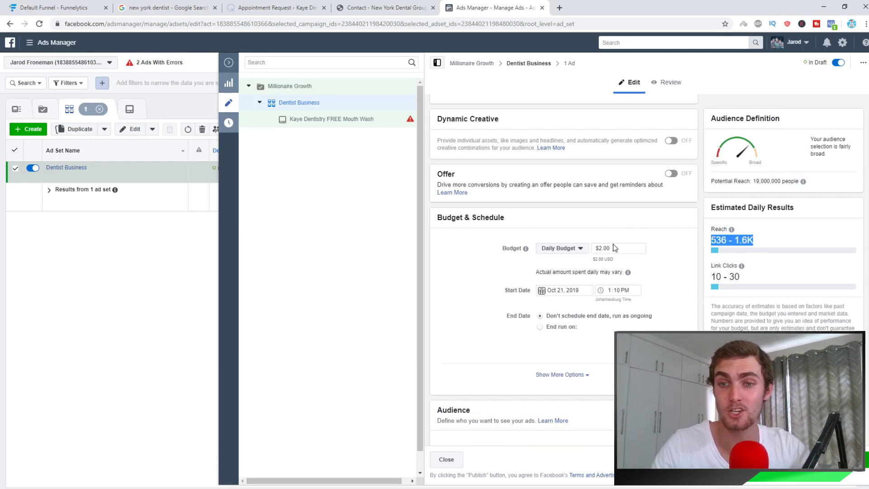
Step: Try a daily budget of $3.00 for the ad set to compare the estimated daily results
drag(614, 248, 553, 250)
key(Tab)
text(3)
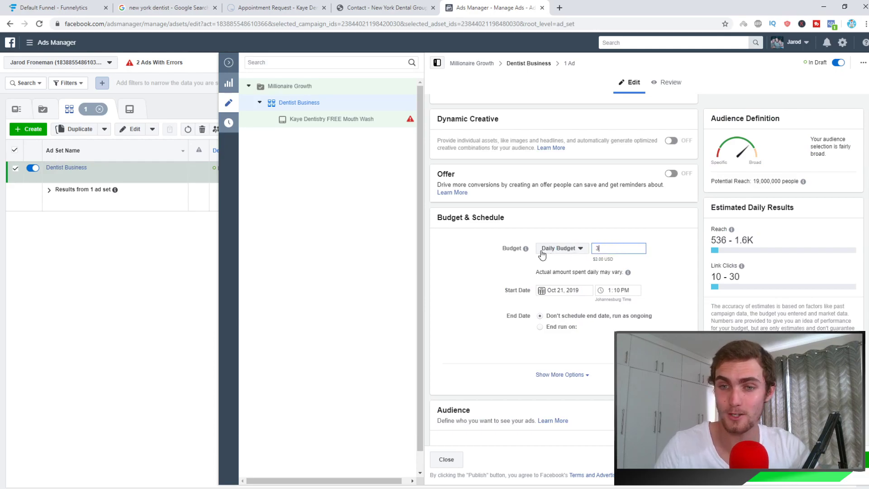
click(587, 227)
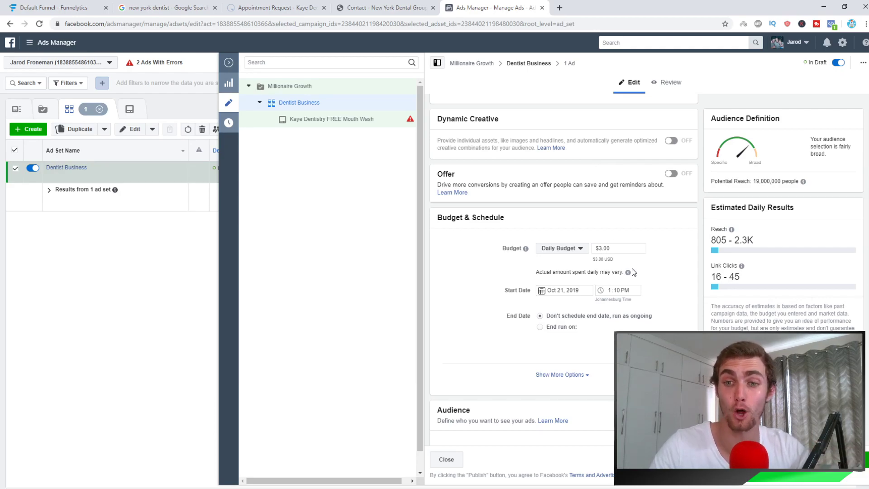
Step: Set the ad set's daily budget back to $2.00 and recheck the estimated daily reach
double_click(604, 247)
text(2)
click(612, 214)
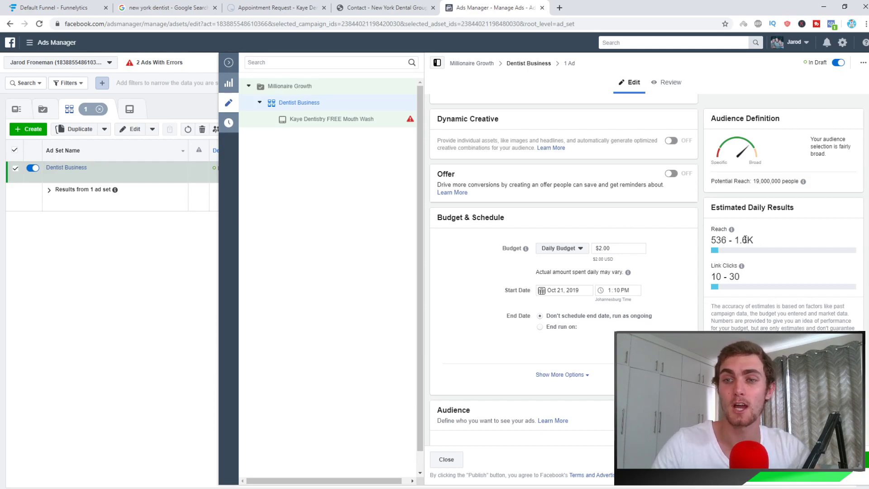
drag(750, 240, 712, 240)
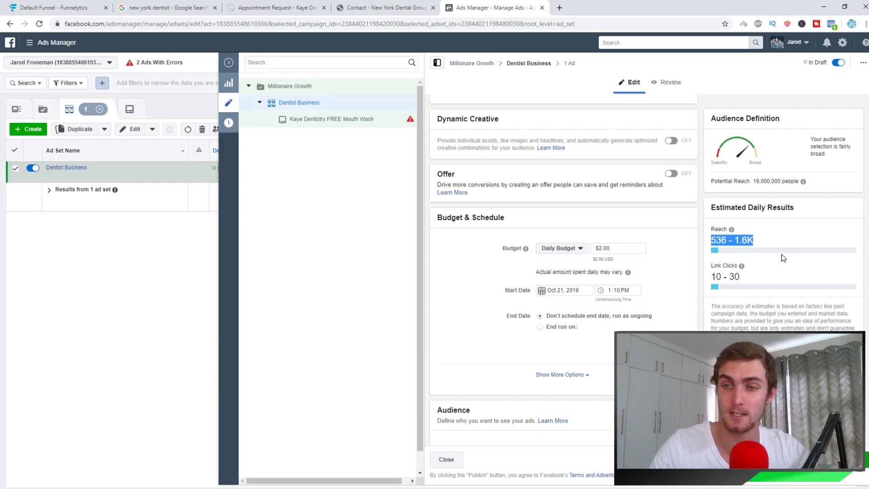
click(642, 246)
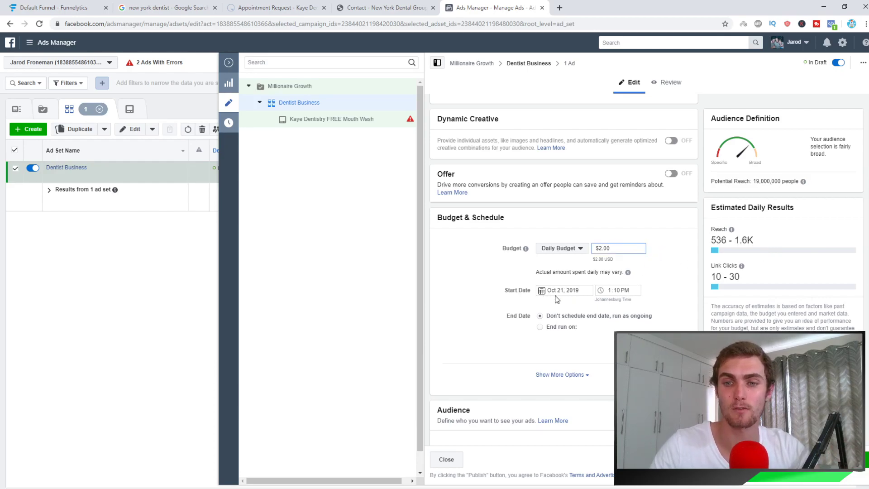
Step: Schedule the Dentist Business ad set to end on October 28, 2019 and check its ad scheduling options
click(540, 327)
click(569, 339)
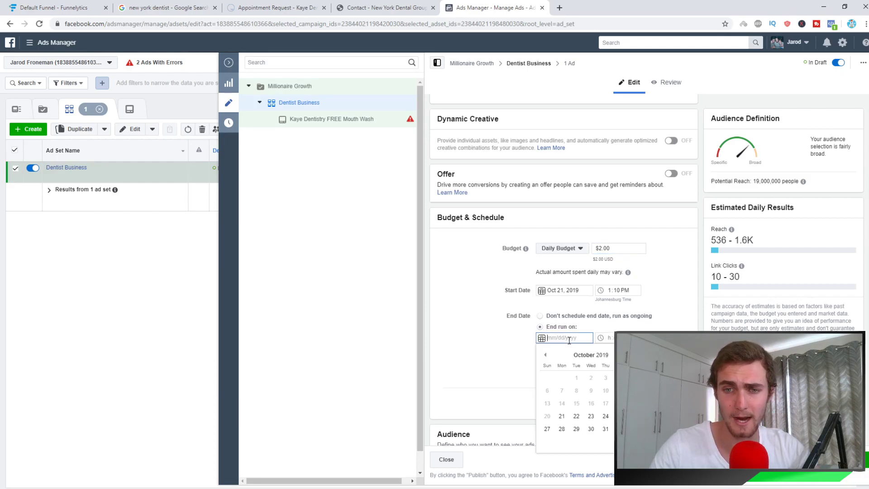
click(561, 428)
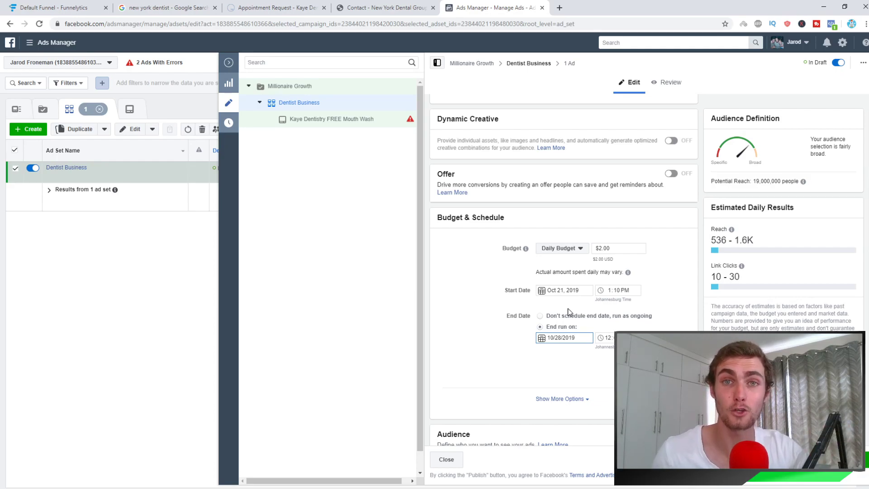
scroll(568, 311, down, 1)
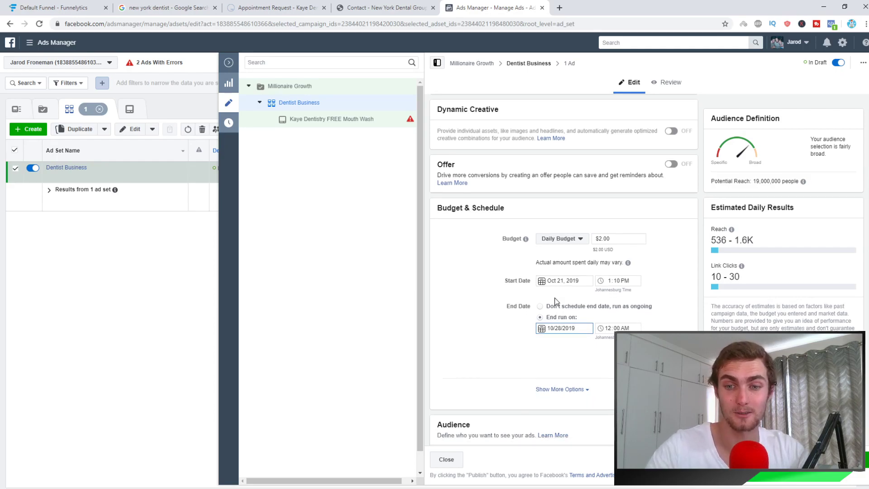
click(572, 354)
scroll(599, 302, down, 1)
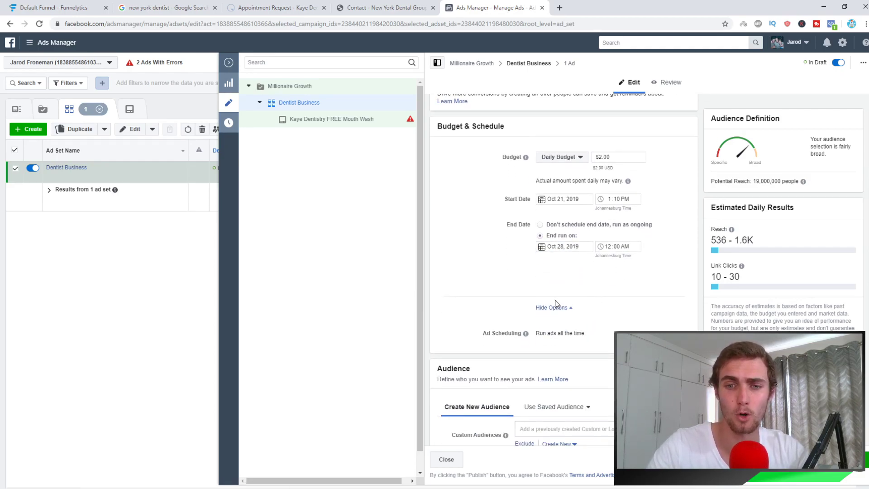
click(555, 306)
scroll(586, 281, down, 2)
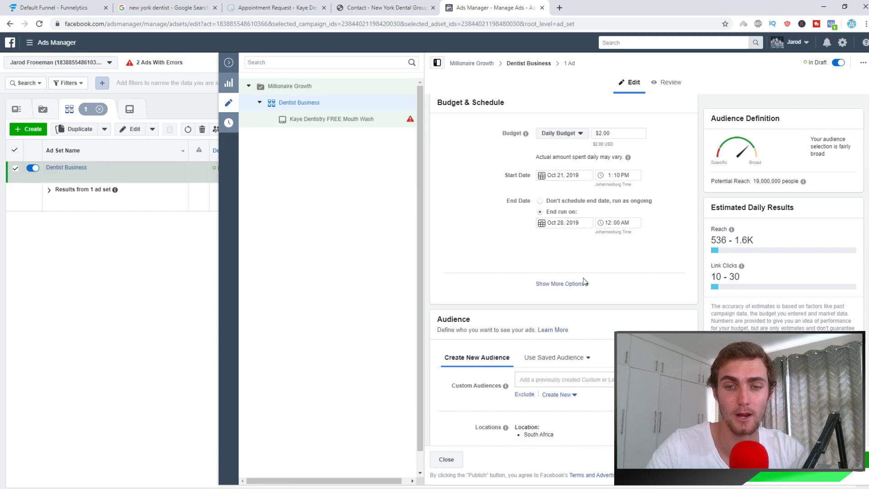
Step: Try a daily budget of $5.00 to compare the estimated daily results, and restore the budget to $2.00
scroll(598, 127, up, 1)
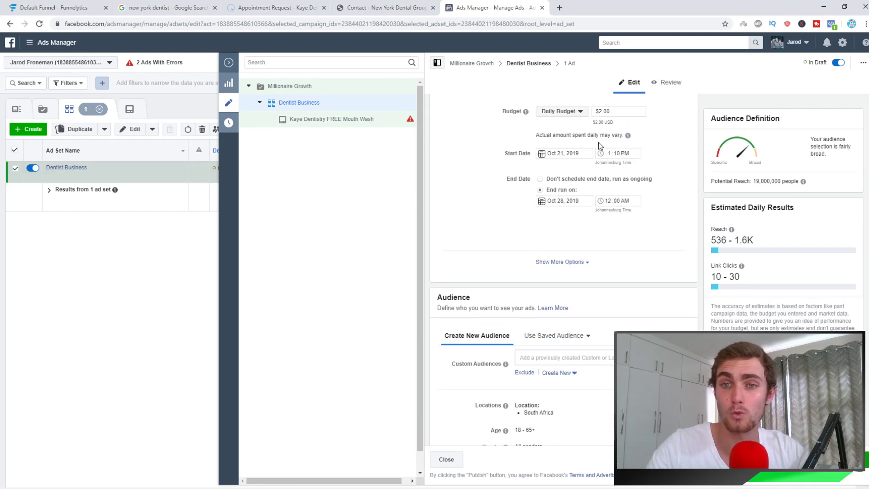
scroll(620, 128, up, 1)
triple_click(617, 154)
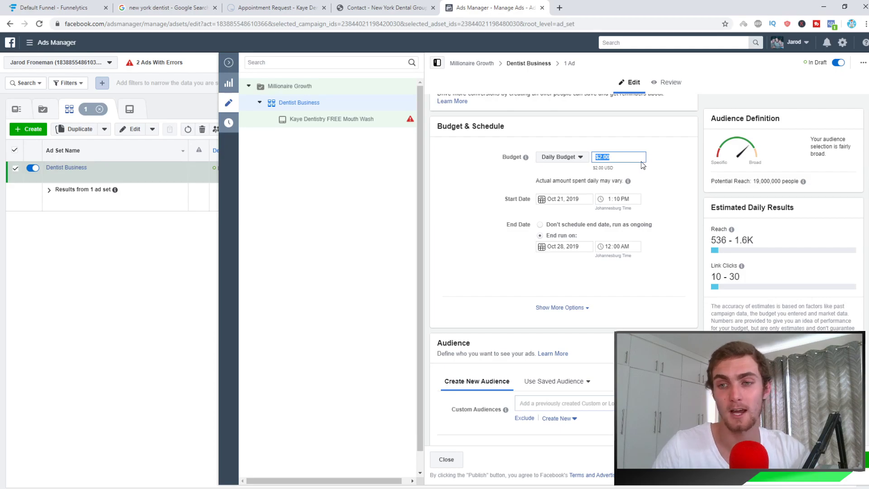
text(5)
click(663, 173)
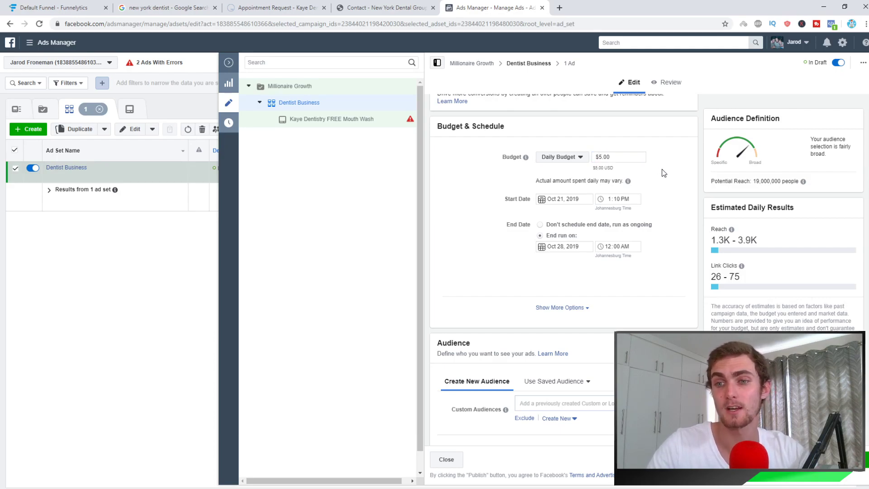
triple_click(617, 157)
click(503, 187)
Step: Search the existing custom and lookalike audiences for "dentist" and clear the search
scroll(484, 196, down, 4)
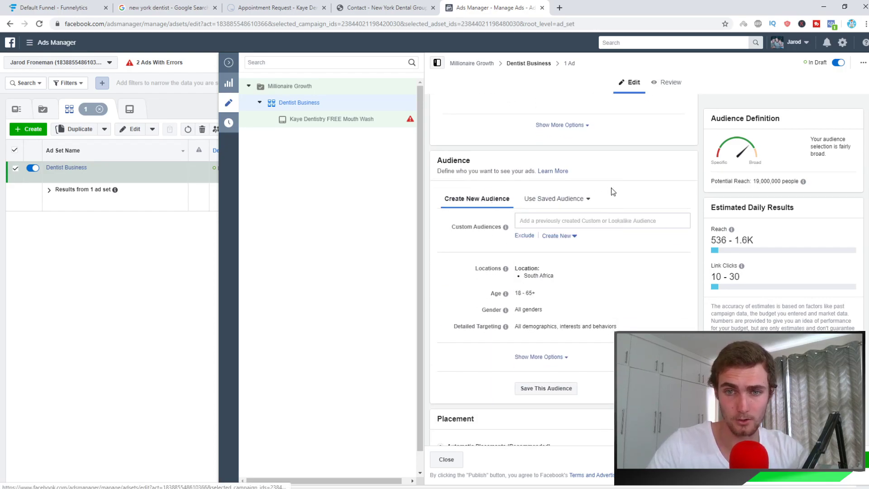
click(573, 221)
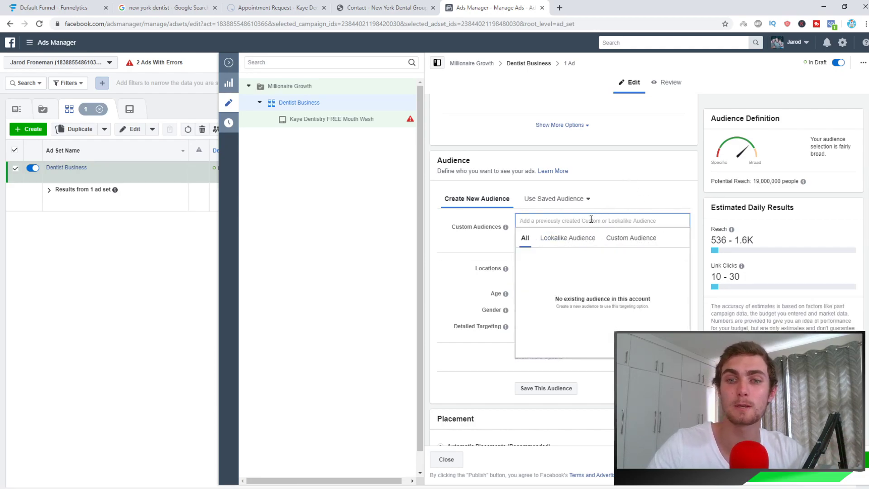
text(dentist)
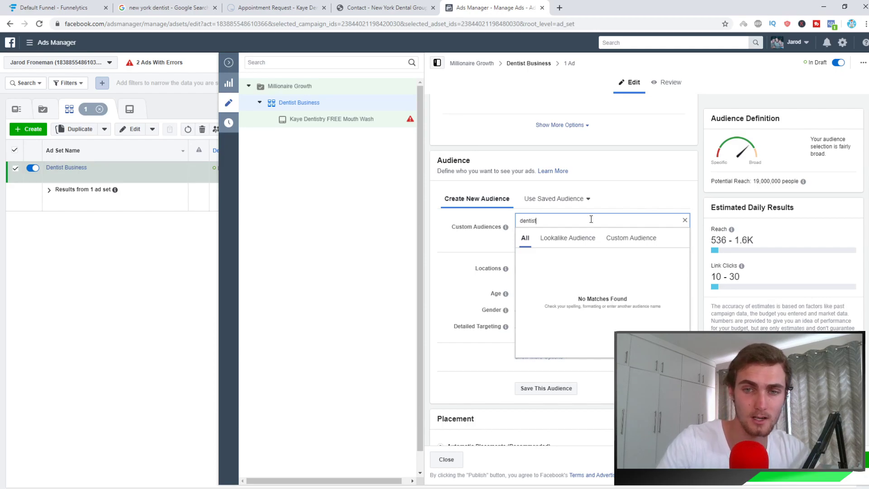
key(BackSpace)
key(BackSpace)
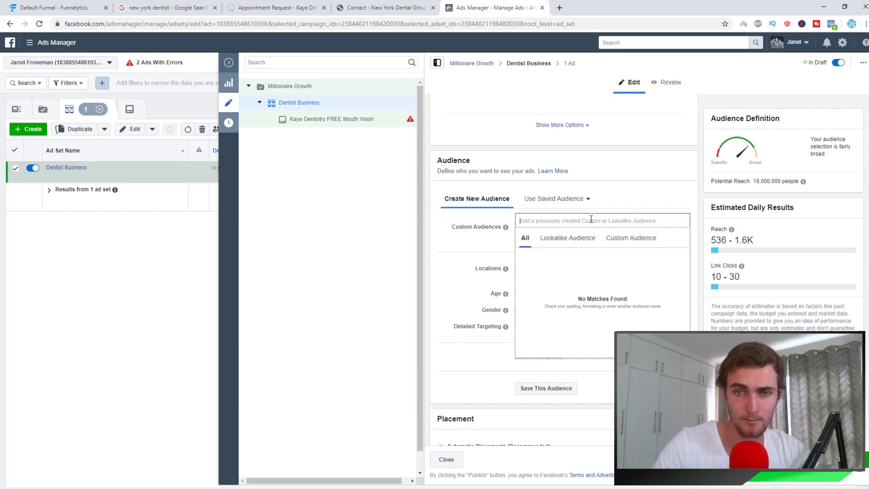
click(604, 207)
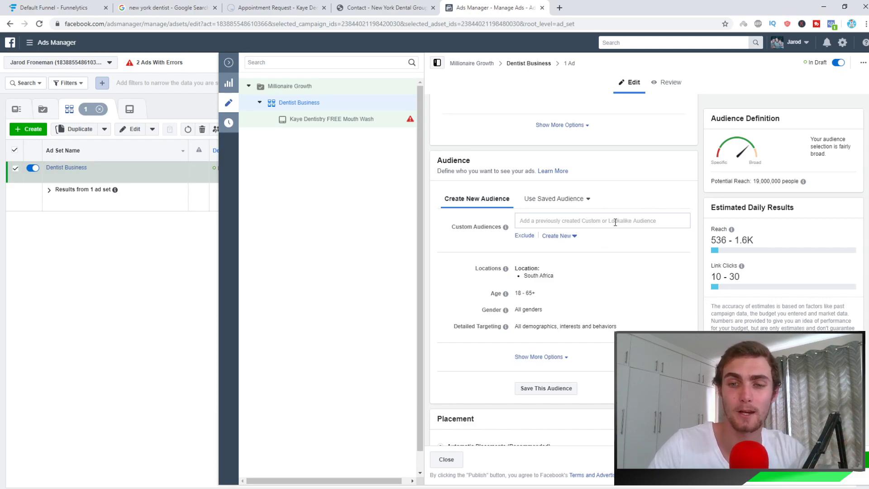
Step: Replace South Africa with New York as the ad set's target location
click(675, 270)
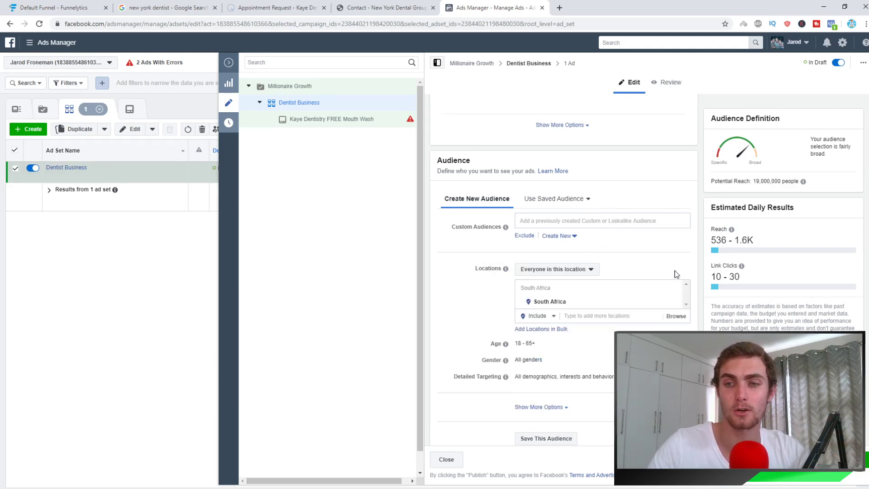
click(161, 6)
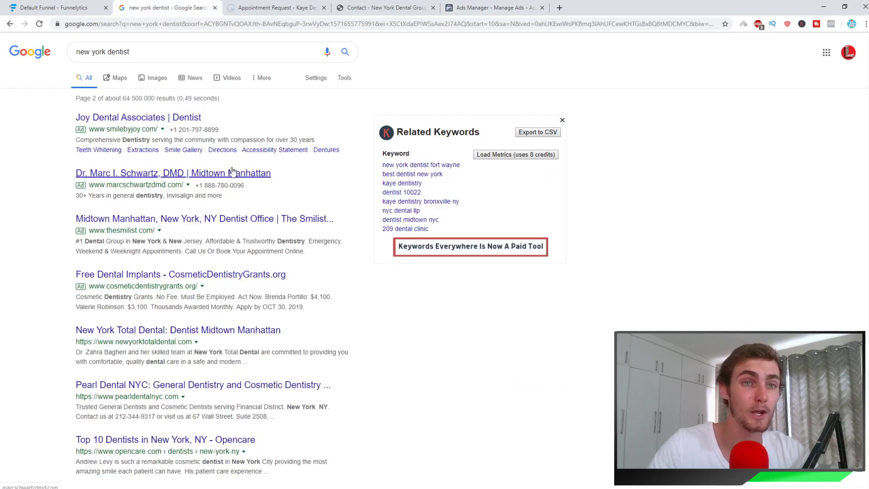
click(276, 8)
click(489, 8)
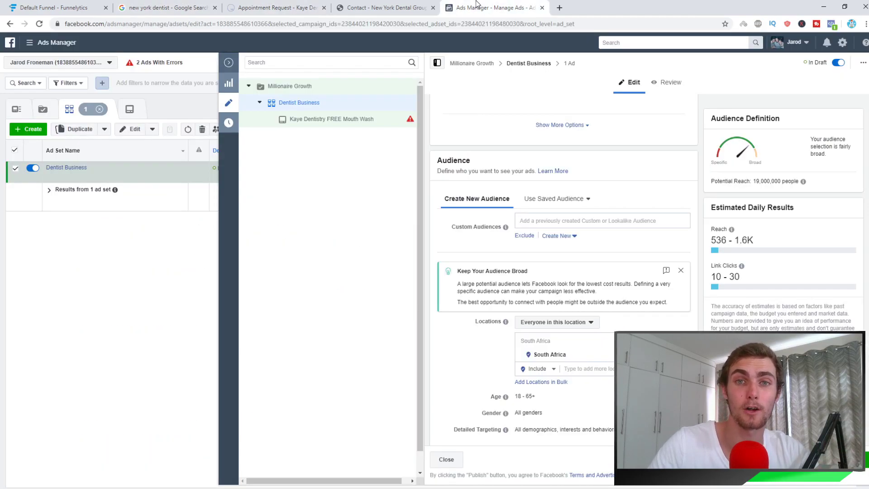
click(585, 353)
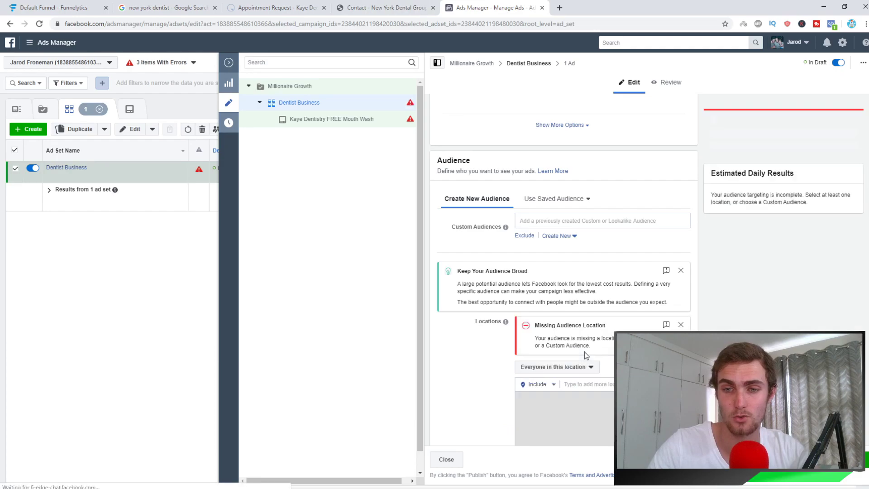
scroll(579, 317, down, 2)
click(584, 293)
text(new yor)
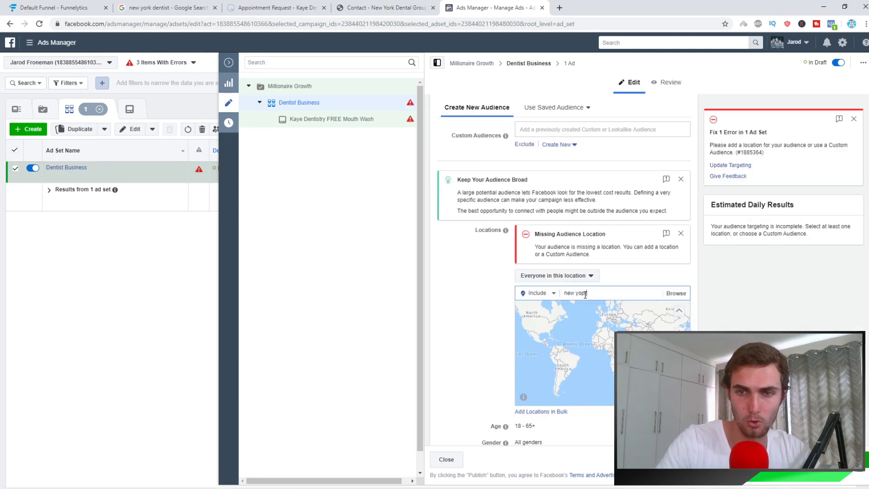
text(k)
key(Return)
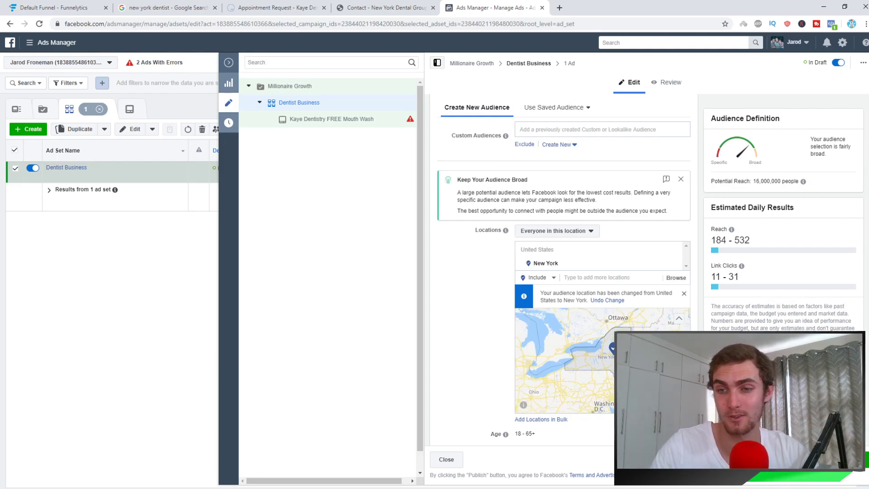
Step: Inspect the New York target area on the map and save the targeting as an audience named "New York"
scroll(565, 359, up, 5)
scroll(573, 350, down, 5)
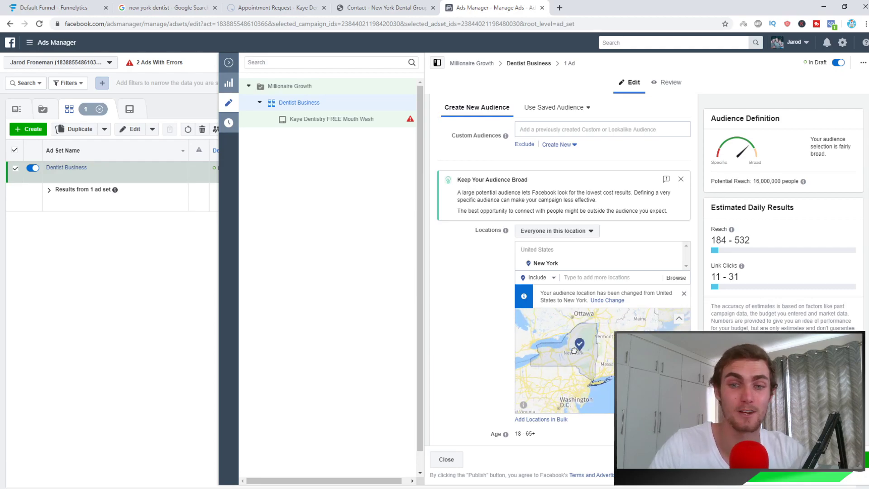
drag(585, 357, 599, 356)
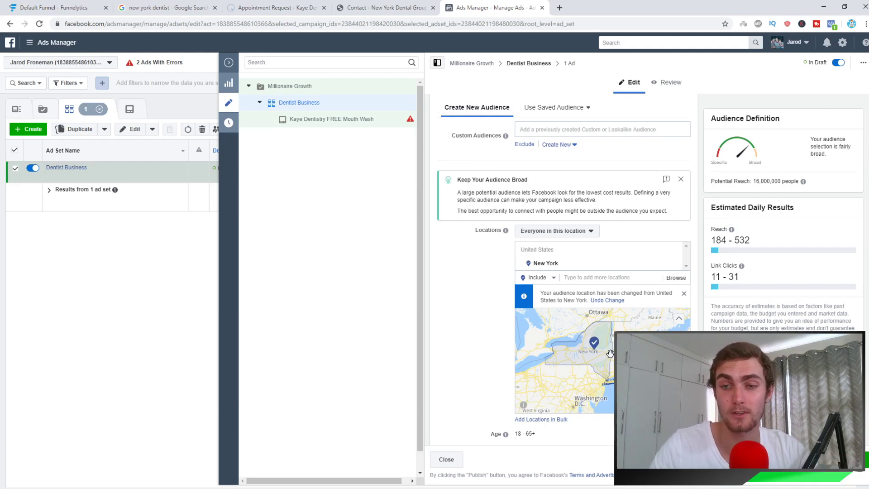
scroll(610, 352, up, 2)
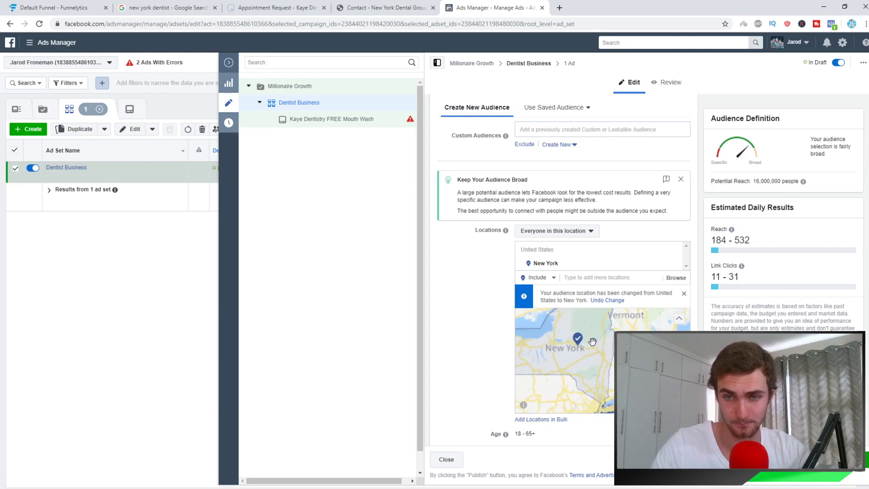
scroll(485, 347, up, 1)
scroll(485, 347, down, 5)
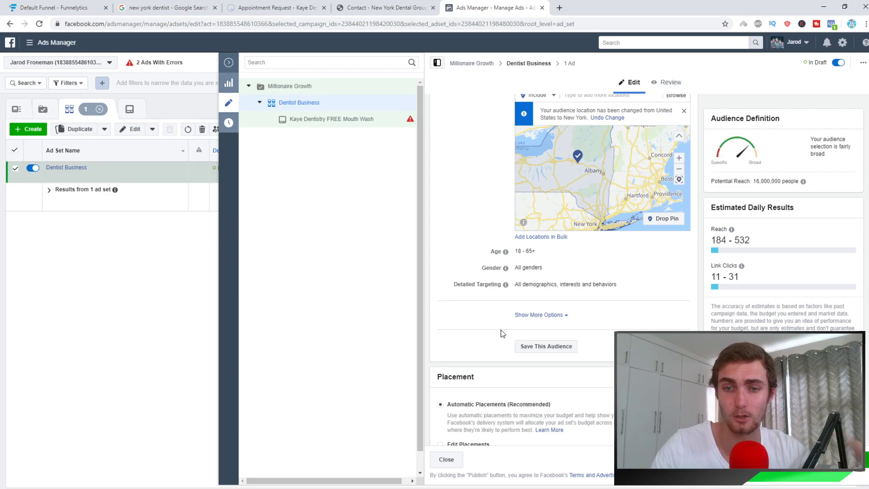
click(544, 346)
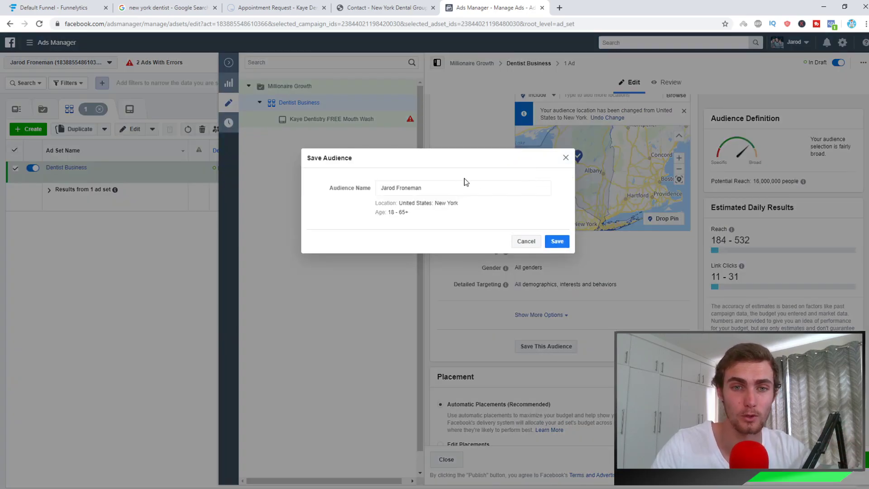
triple_click(454, 189)
text(New )
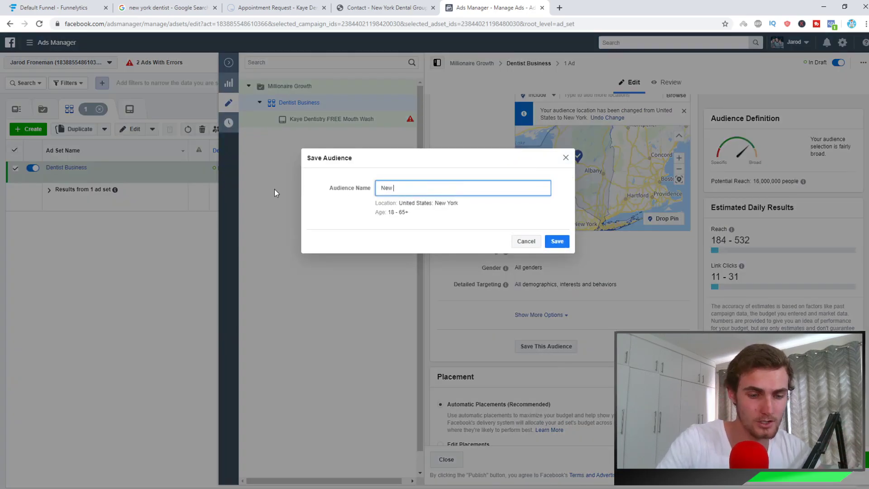
text(York)
click(556, 241)
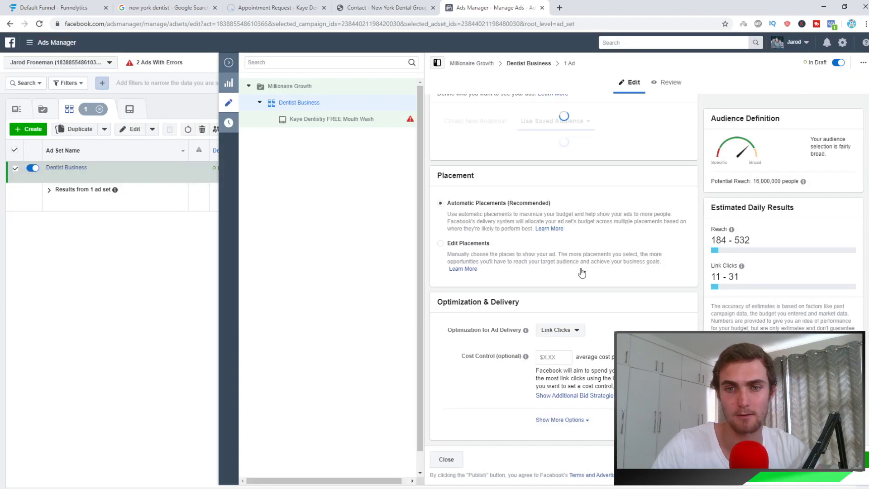
Step: Switch back to creating a new audience and review its location, age, gender and detailed targeting settings
click(478, 309)
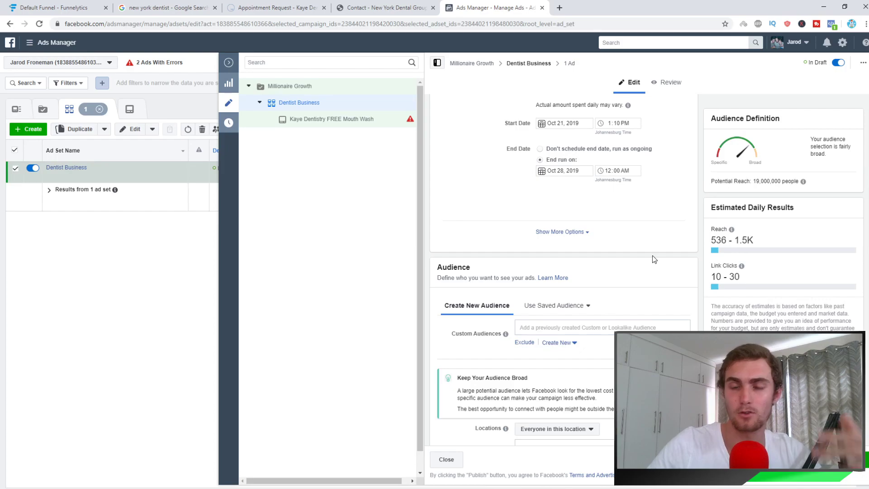
scroll(626, 253, down, 6)
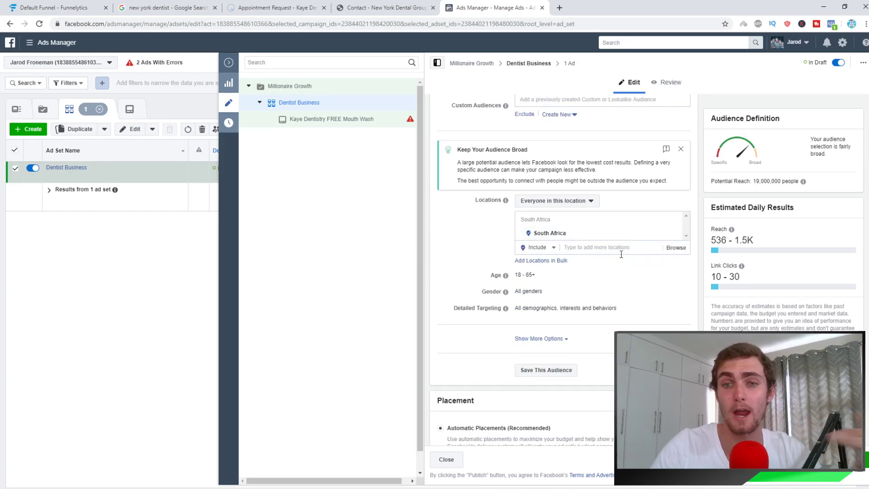
scroll(588, 235, up, 4)
click(566, 213)
Step: Open the Kaye Dentistry FREE Mouth Wash ad, set its Facebook Page to the Millionaire Mind page and review the format options
click(320, 119)
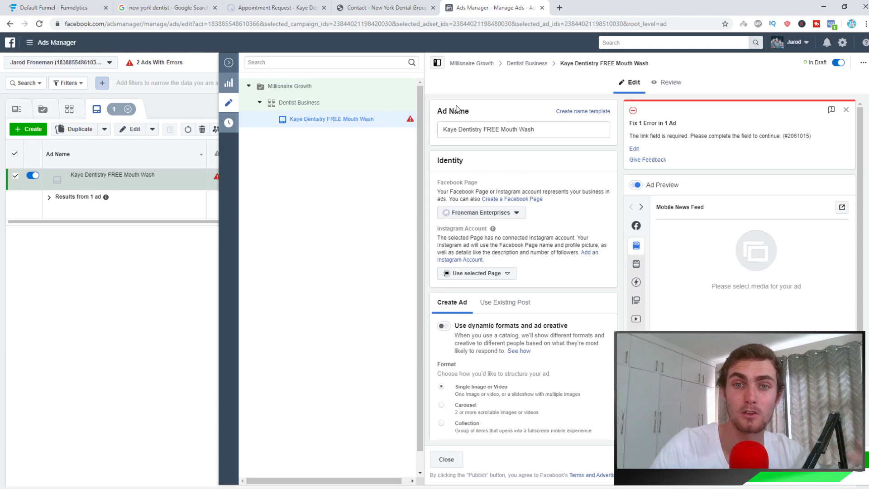
drag(478, 114, 503, 123)
click(538, 130)
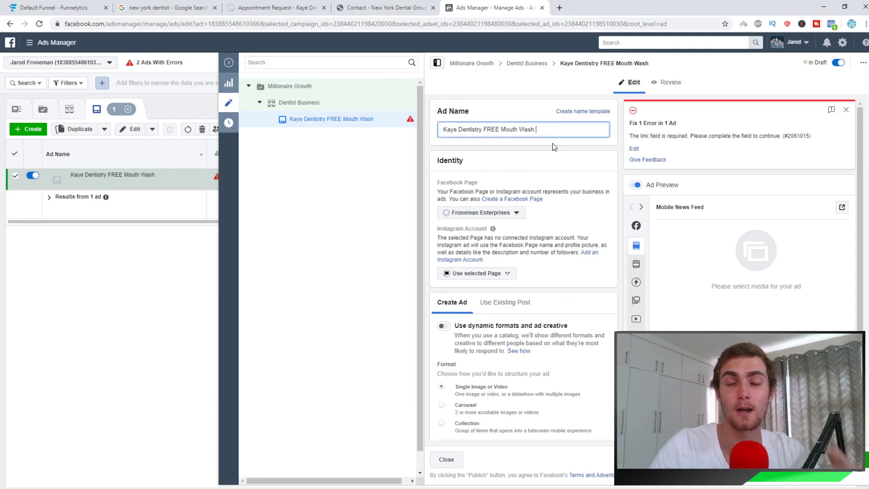
click(546, 213)
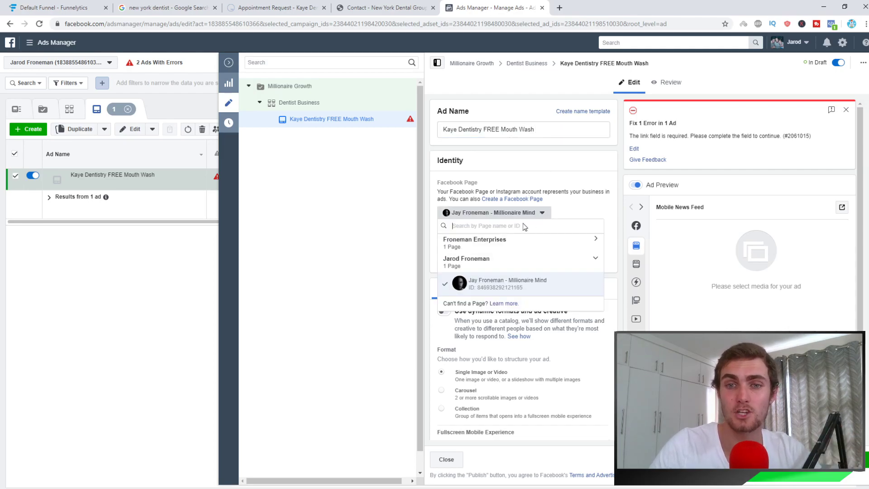
click(569, 213)
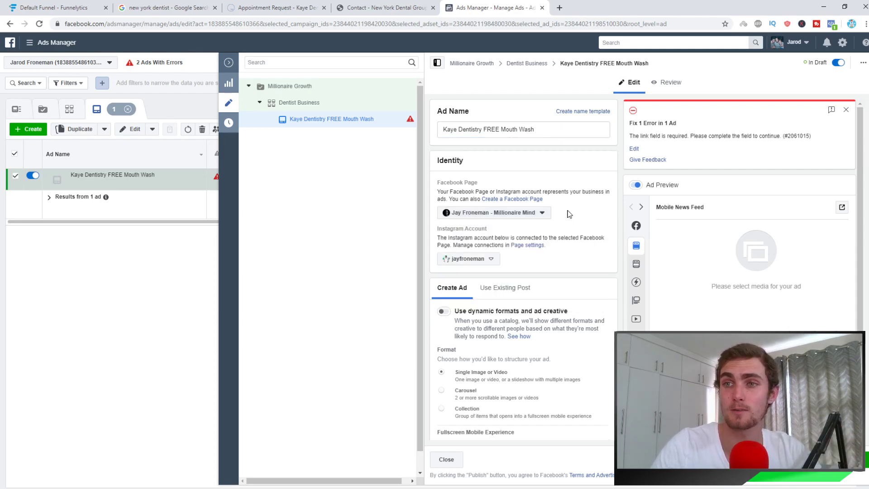
scroll(550, 228, down, 2)
scroll(541, 223, down, 1)
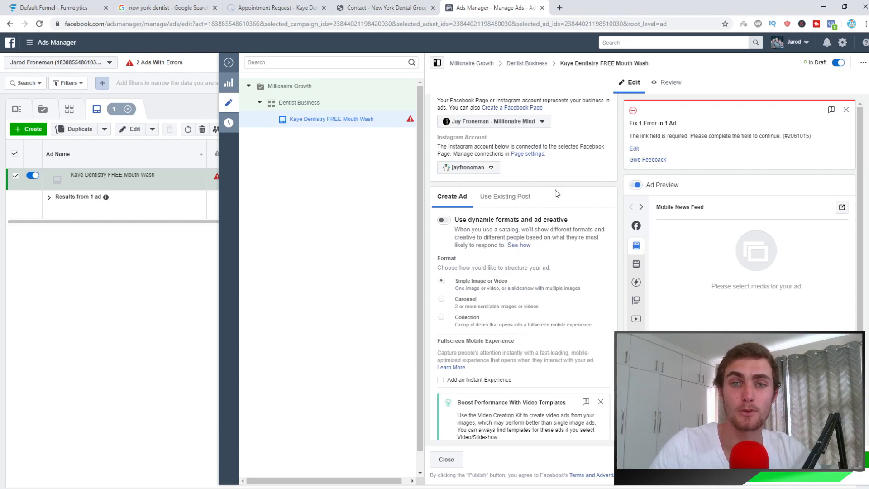
scroll(556, 194, up, 2)
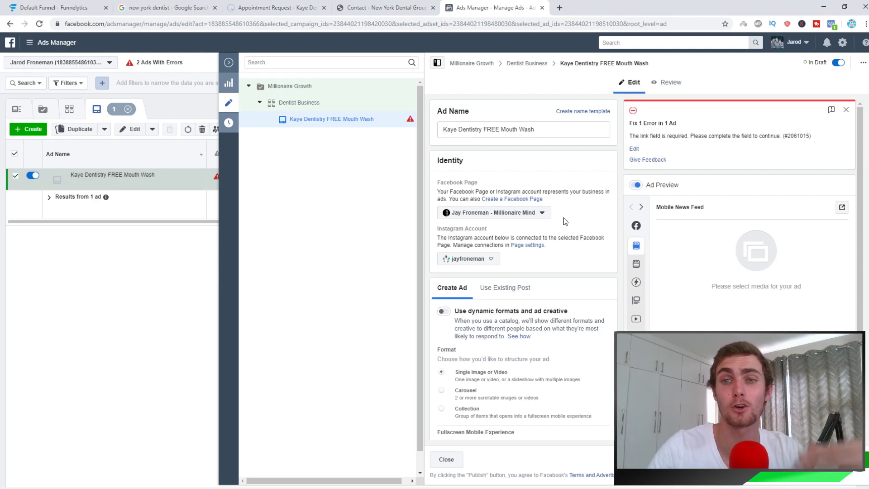
Step: Search the web in a new tab for a business name generator and open Novanym's generator page
click(559, 8)
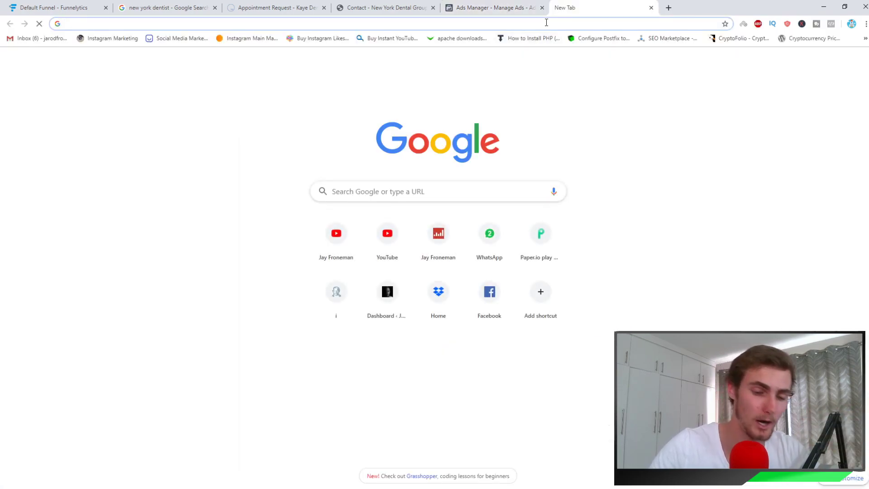
text(business nam)
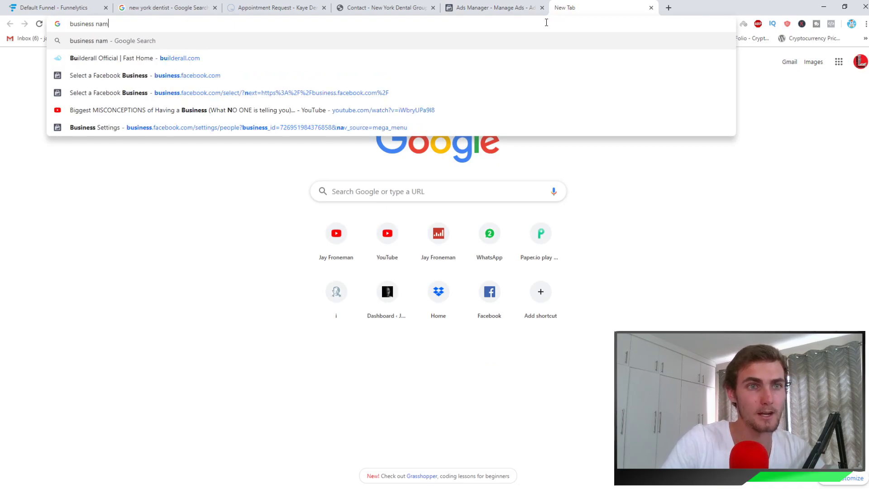
text(e genert)
key(BackSpace)
text(at)
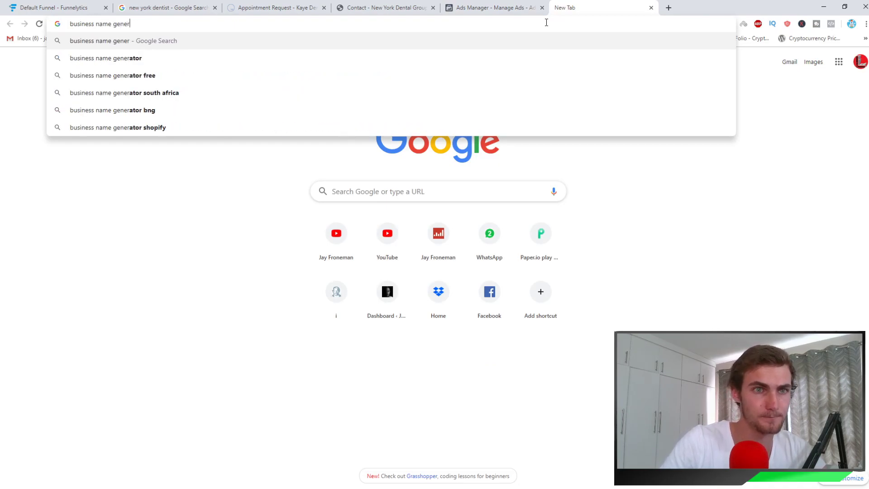
key(Return)
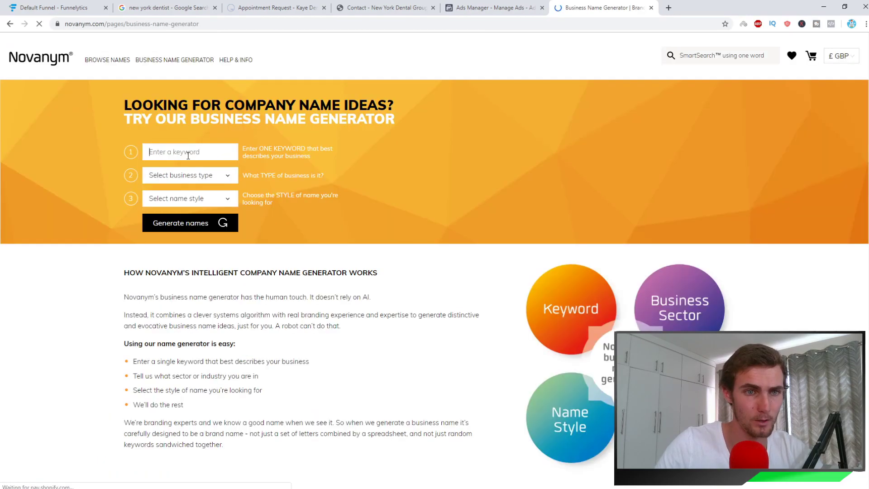
Step: Generate business names on Novanym for the keyword "turbo" with type Sales & Marketing and style Traditional names
click(188, 155)
text(t)
key(Down)
key(Return)
click(190, 224)
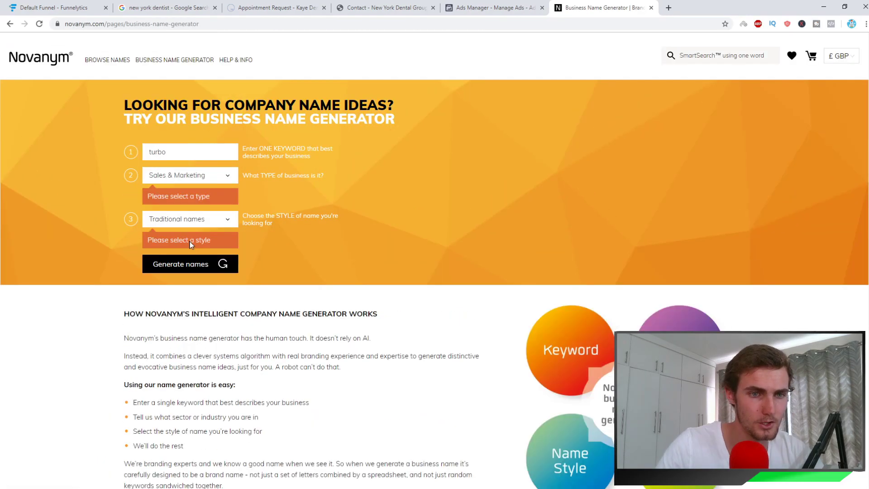
click(199, 264)
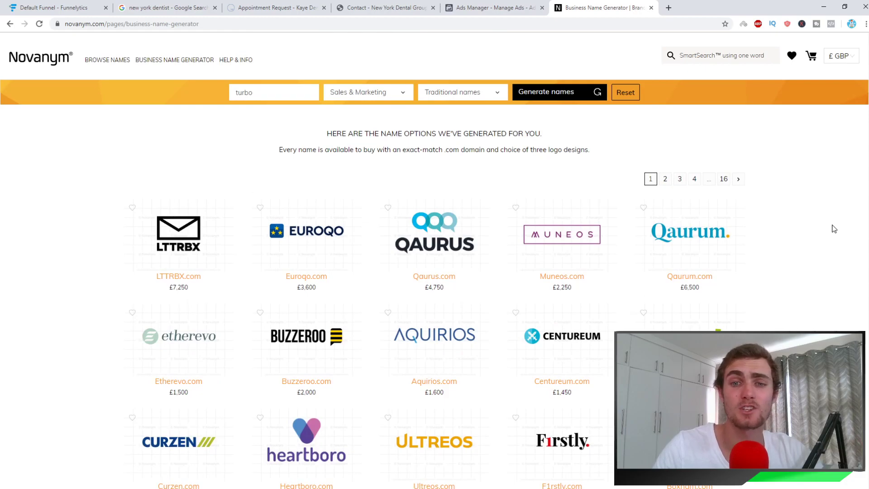
Step: Browse the first page of generated business names and logos, ending back at the start of the list
scroll(572, 226, down, 5)
scroll(572, 177, up, 2)
scroll(571, 177, down, 3)
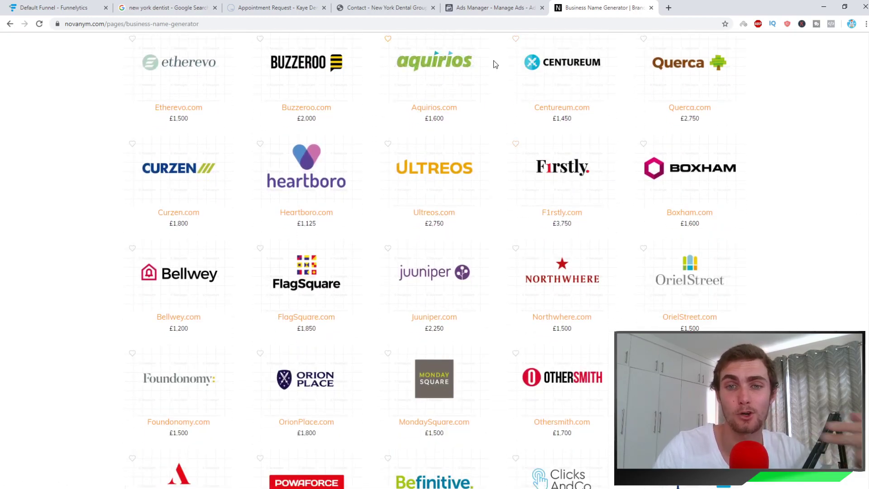
scroll(494, 63, down, 3)
scroll(476, 162, down, 4)
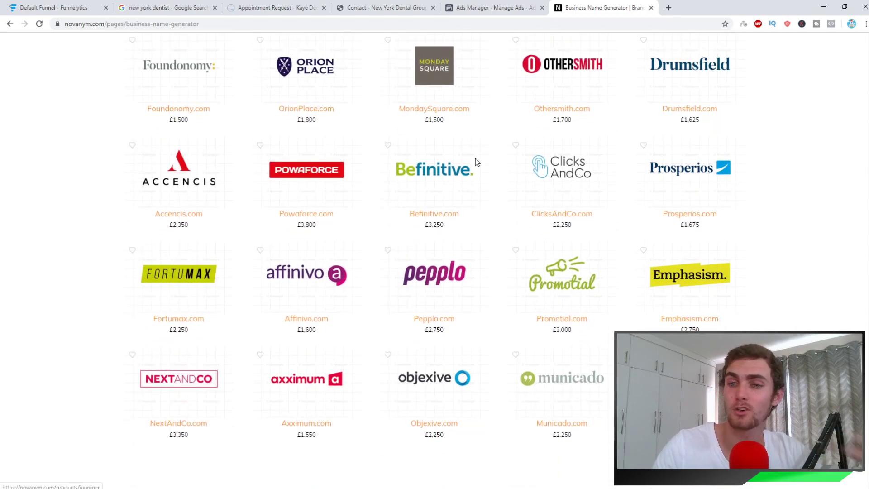
scroll(516, 170, down, 3)
scroll(776, 271, up, 15)
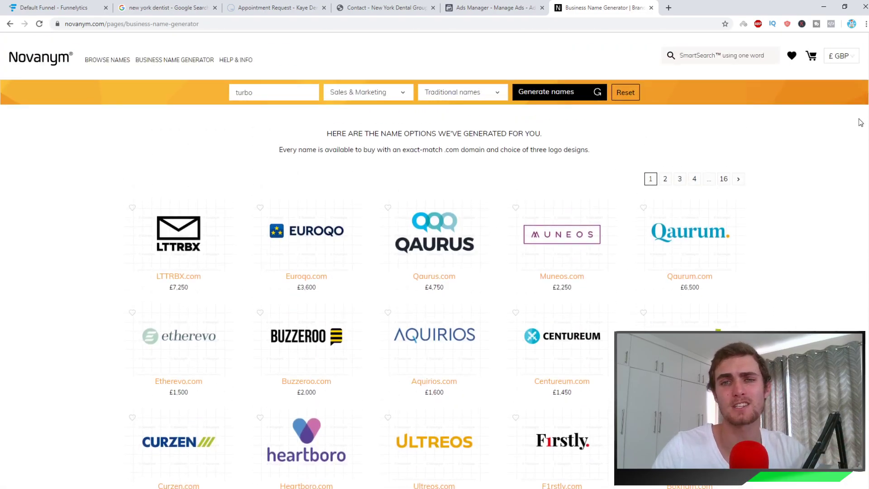
Step: Switch to Ads Manager, review the ad's format, media and text settings, and dismiss the video templates suggestion
click(488, 8)
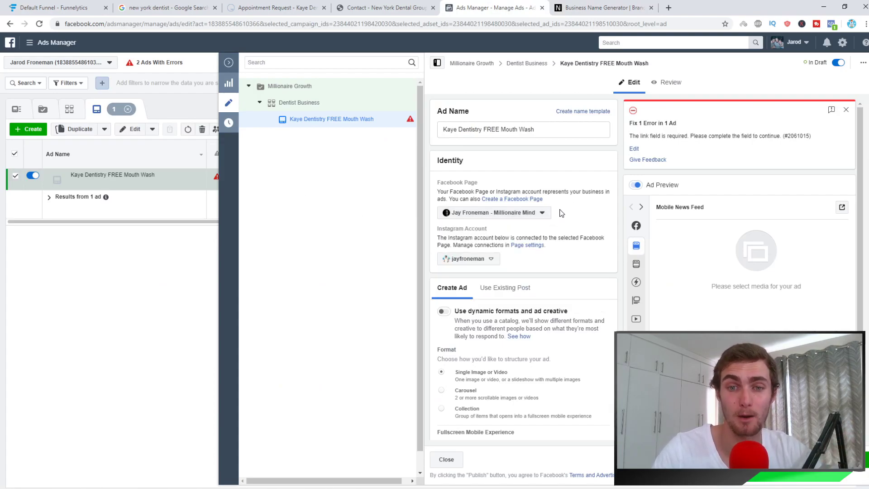
scroll(561, 216, down, 3)
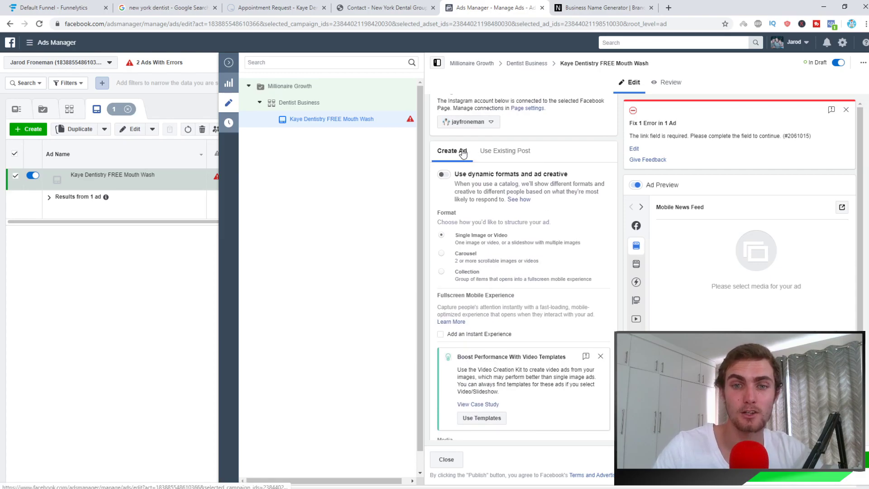
scroll(490, 244, down, 2)
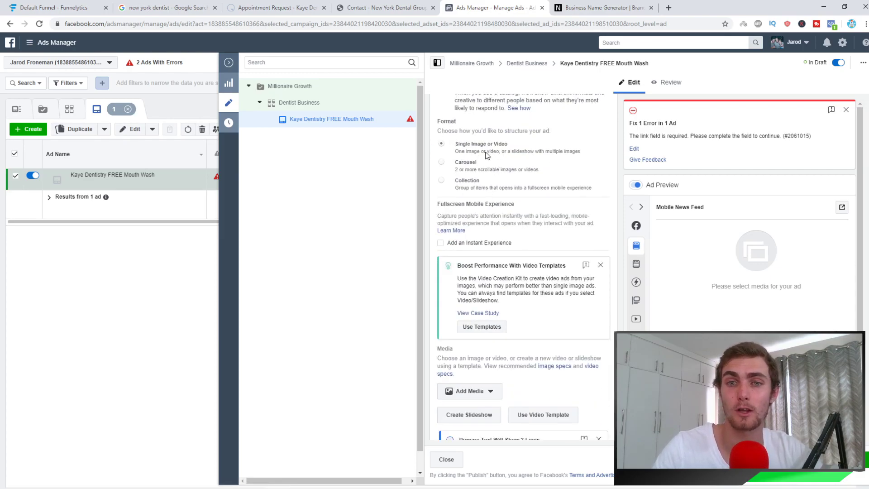
scroll(552, 235, down, 1)
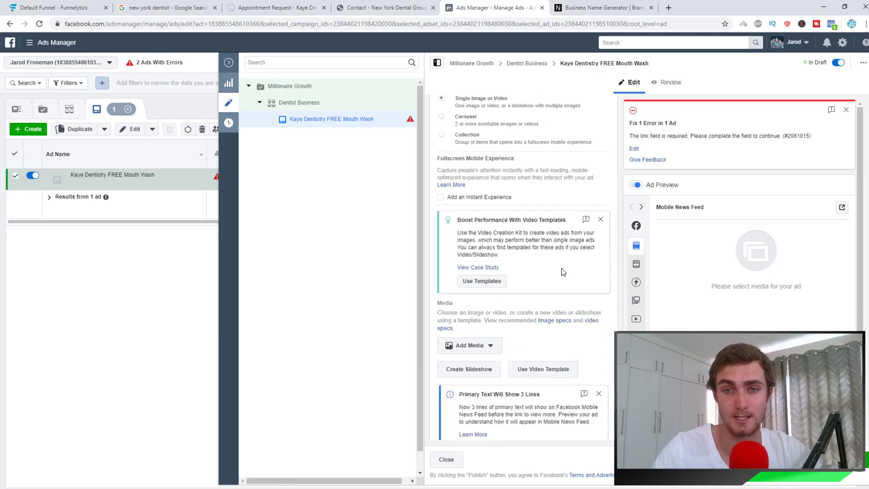
click(601, 220)
scroll(479, 204, down, 2)
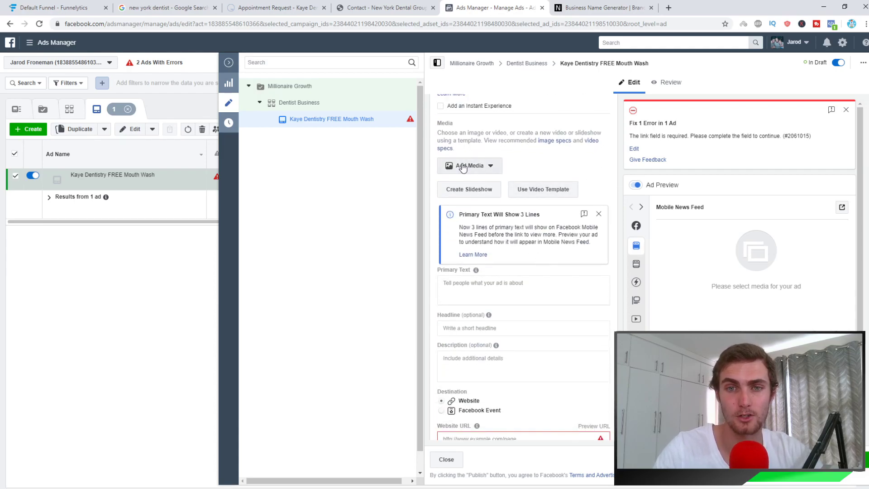
scroll(470, 174, up, 4)
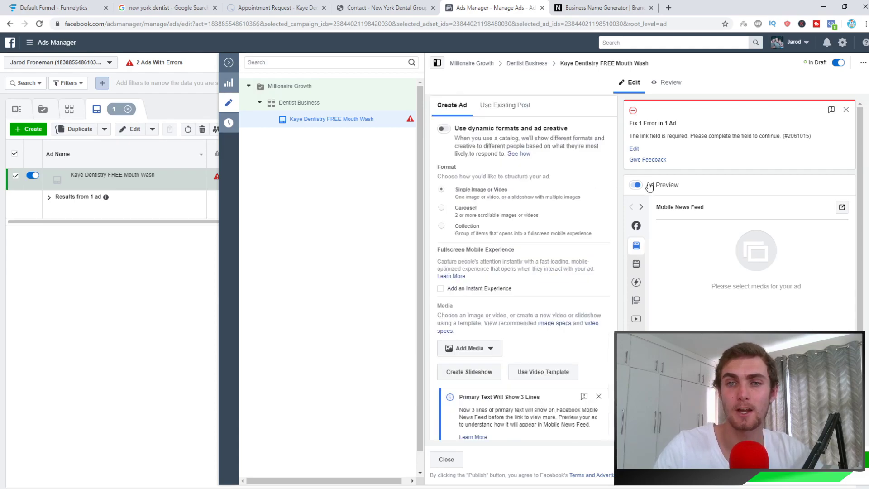
Step: Revisit the Kaye Dentistry appointment request page and the generated business names
click(165, 8)
click(273, 6)
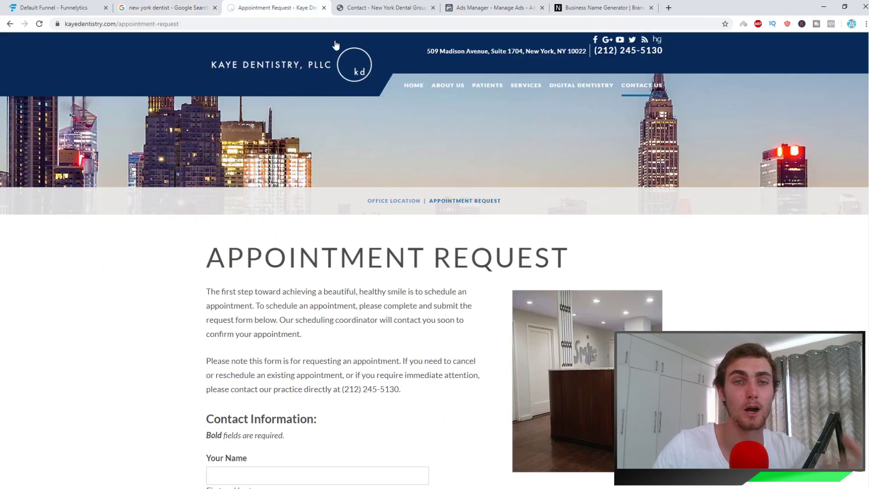
click(573, 4)
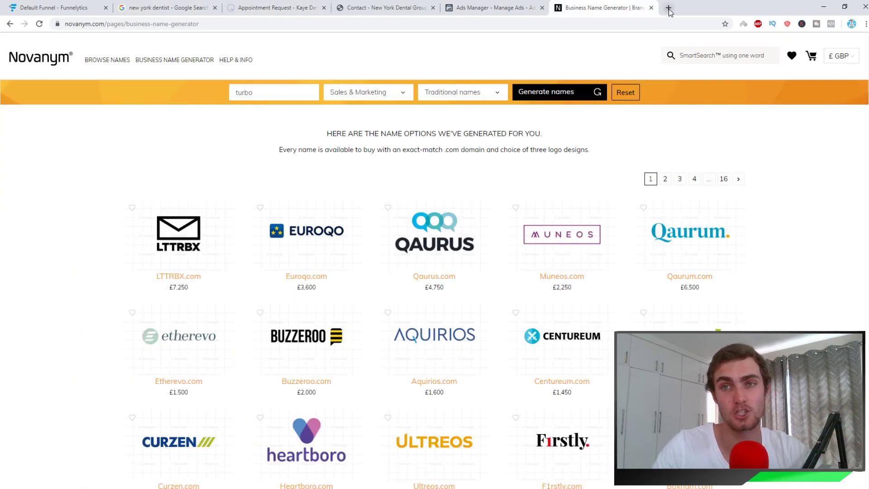
Step: Search Google Images in a new tab for "dentist photos non copyright"
click(668, 8)
text(dent)
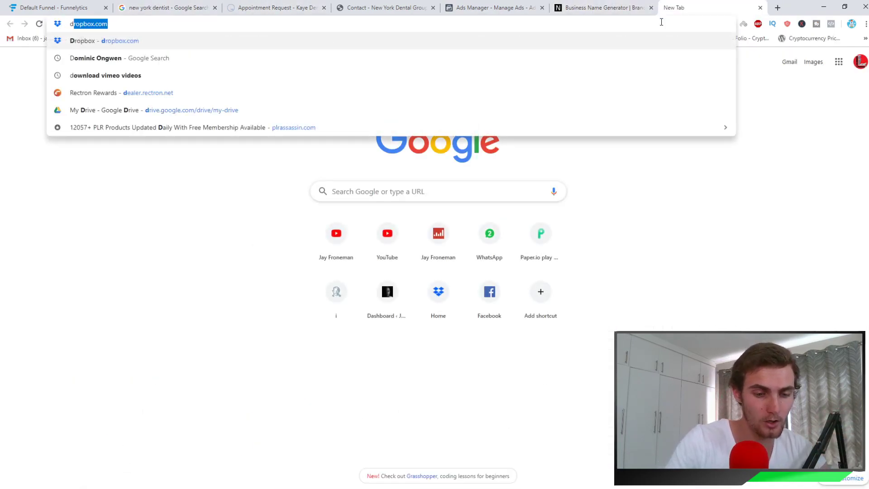
key(BackSpace)
key(BackSpace)
text(ntist photos)
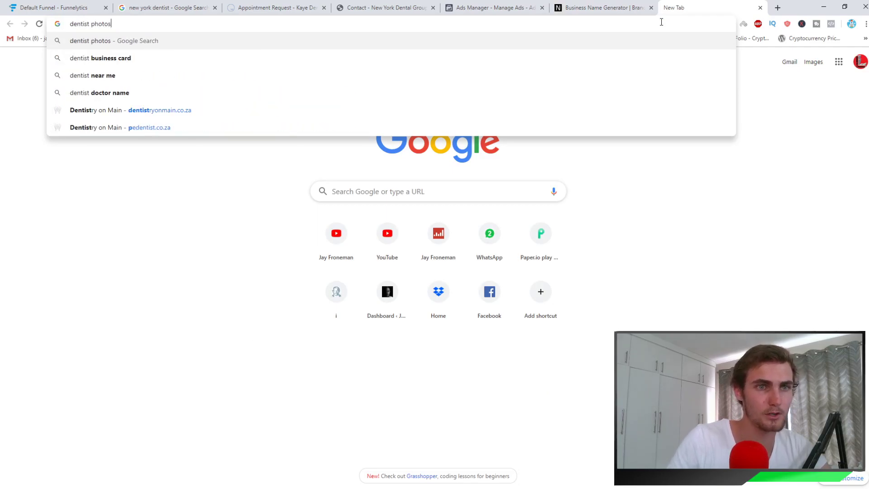
key(Return)
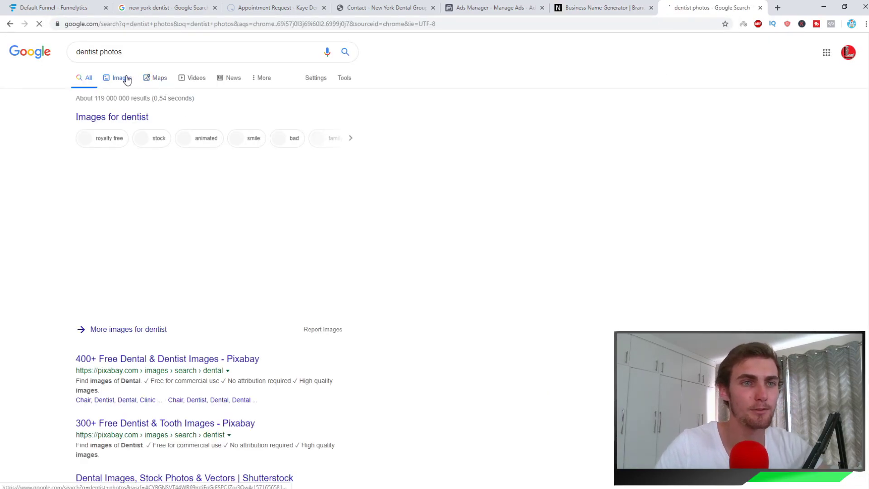
click(121, 78)
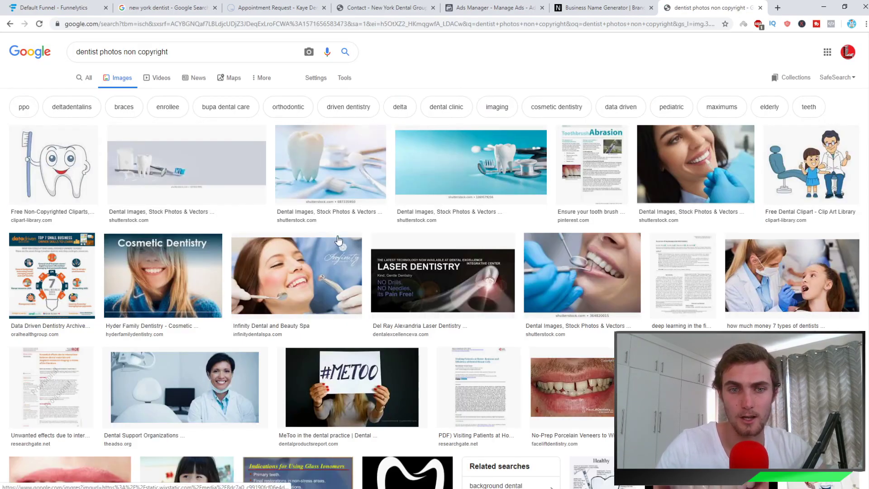
Step: Open the full-size Business Insider photo of a masked dentist treating a girl and save it to the Downloads folder
scroll(274, 227, down, 1)
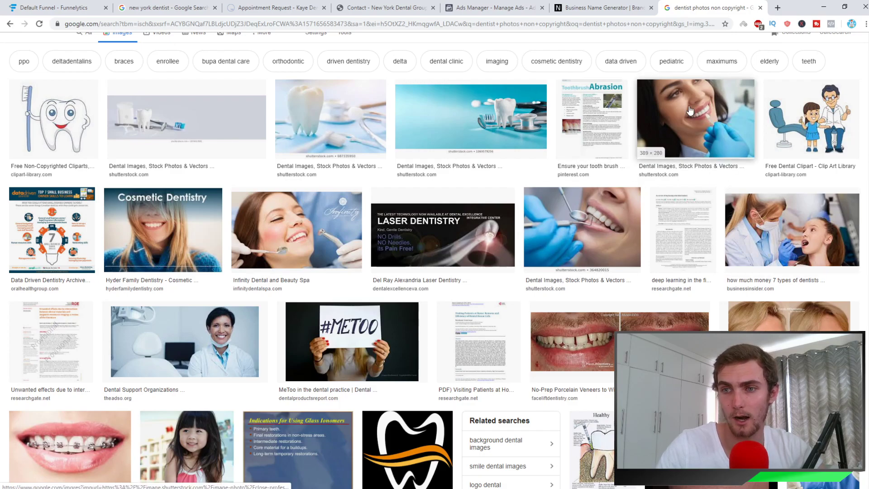
click(791, 230)
right_click(633, 131)
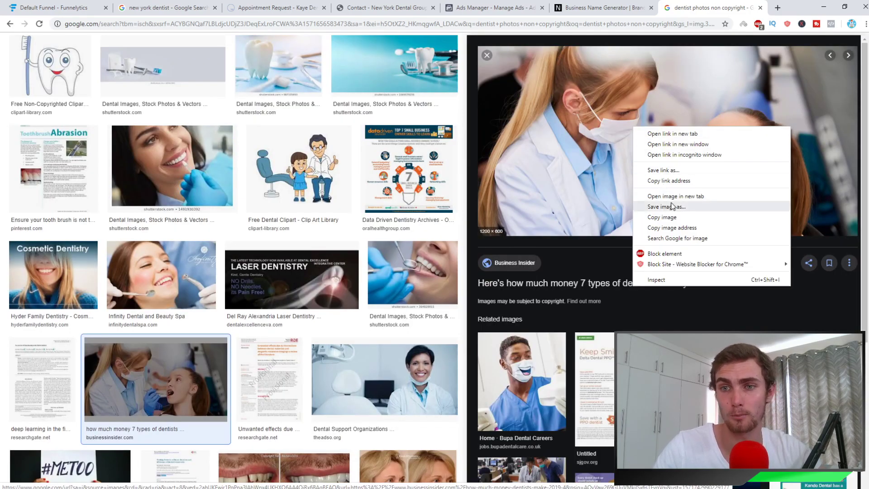
click(712, 195)
click(726, 8)
right_click(498, 175)
click(515, 193)
click(43, 79)
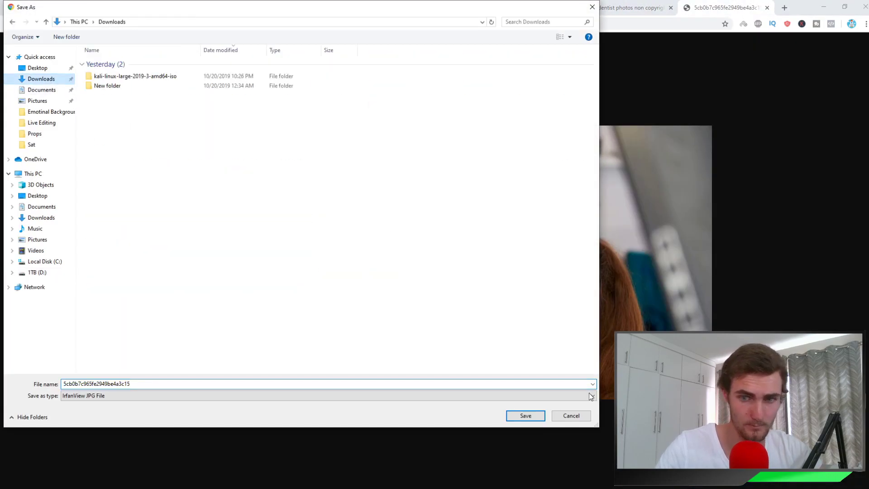
click(525, 415)
Step: Switch to Ads Manager and go to the media settings of the Kaye Dentistry FREE Mouth Wash ad
click(428, 7)
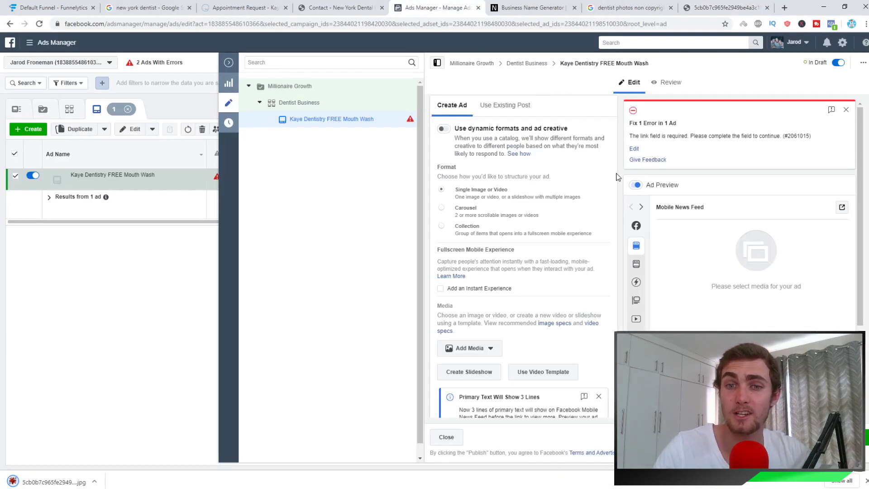
scroll(552, 225, down, 2)
click(471, 258)
click(466, 275)
click(604, 103)
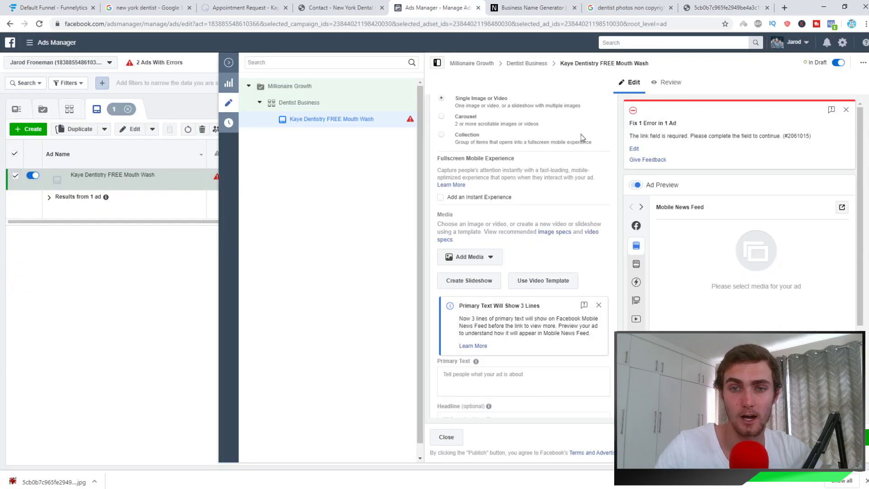
Step: Upload the image 5cb0b7c965fe2949be4a3c15 from Downloads and use it as the ad's media
click(468, 257)
click(469, 276)
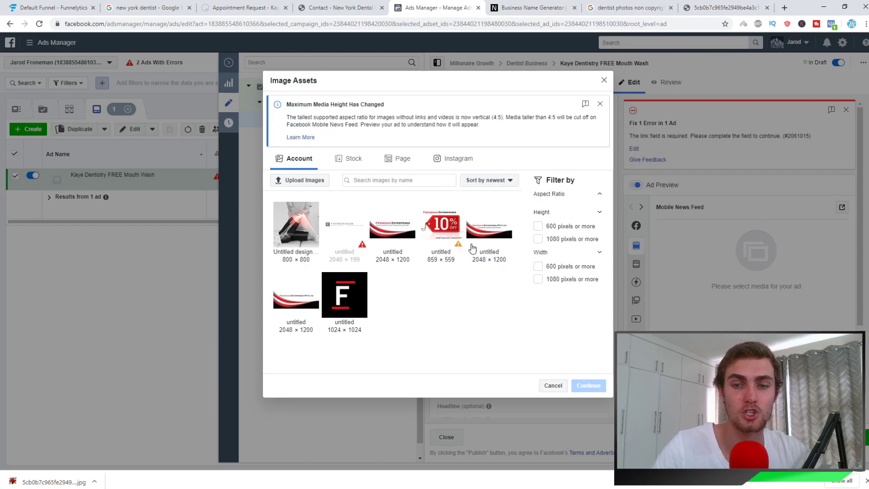
click(306, 180)
click(42, 78)
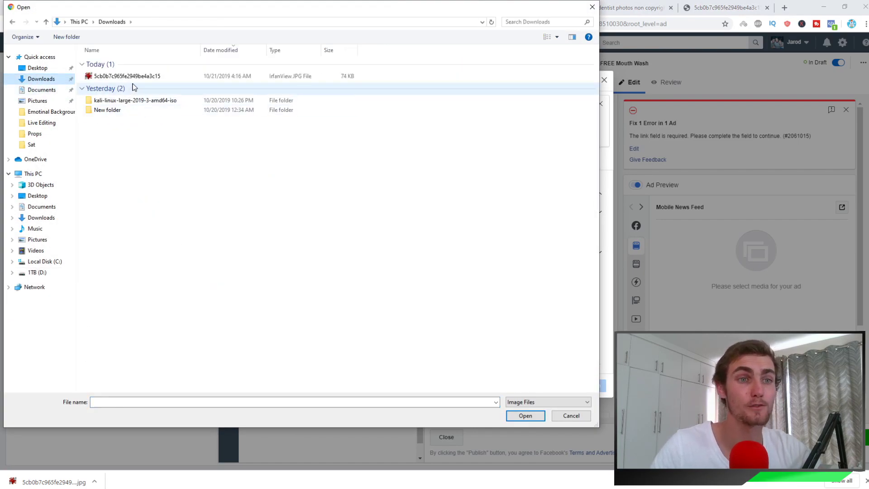
double_click(199, 76)
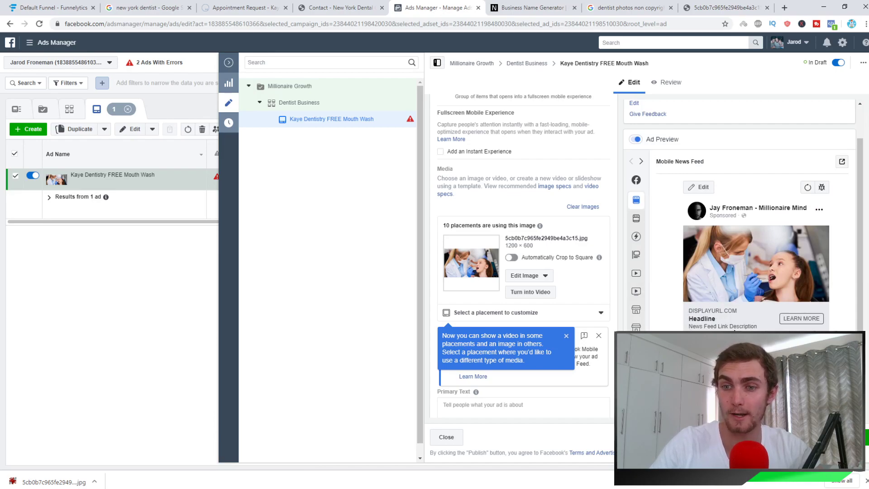
Step: Dismiss the tip about placement-specific media and activate the ad's primary text field
scroll(568, 280, down, 2)
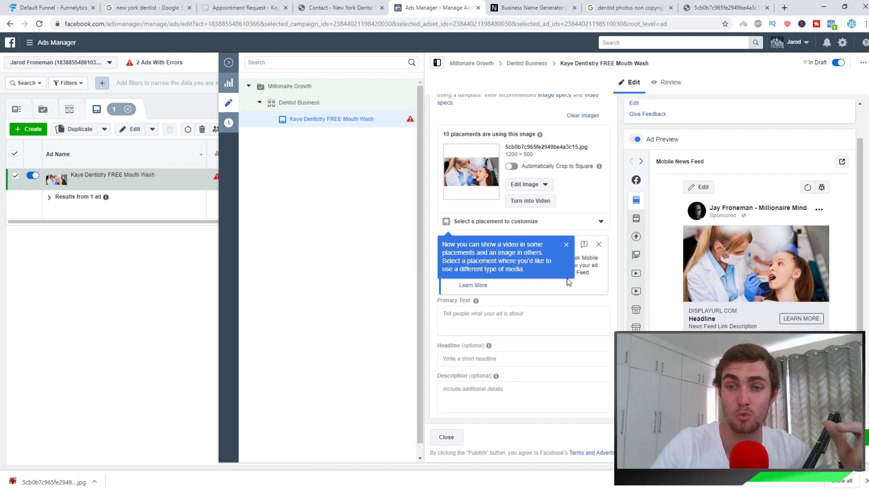
click(566, 244)
click(493, 312)
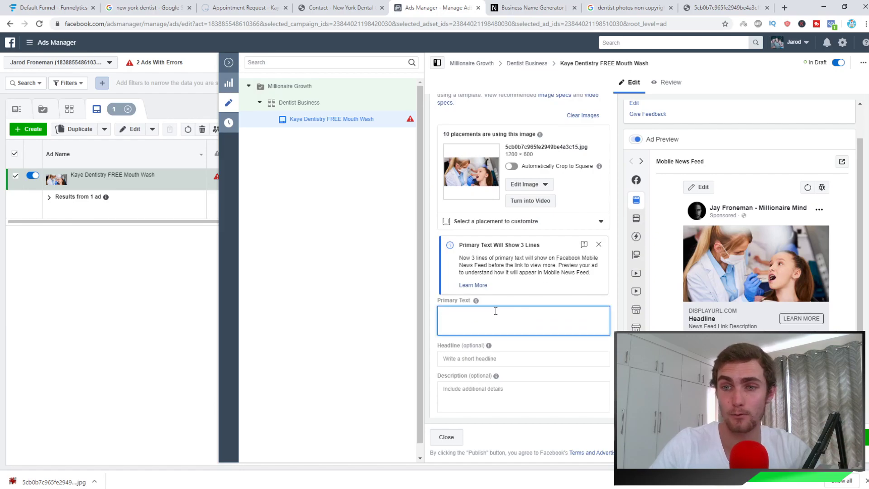
scroll(495, 312, down, 1)
Step: Set the ad's headline to "Kaye Dentistry FREE Mouth Wash", checking the practice's website for the business name
click(473, 312)
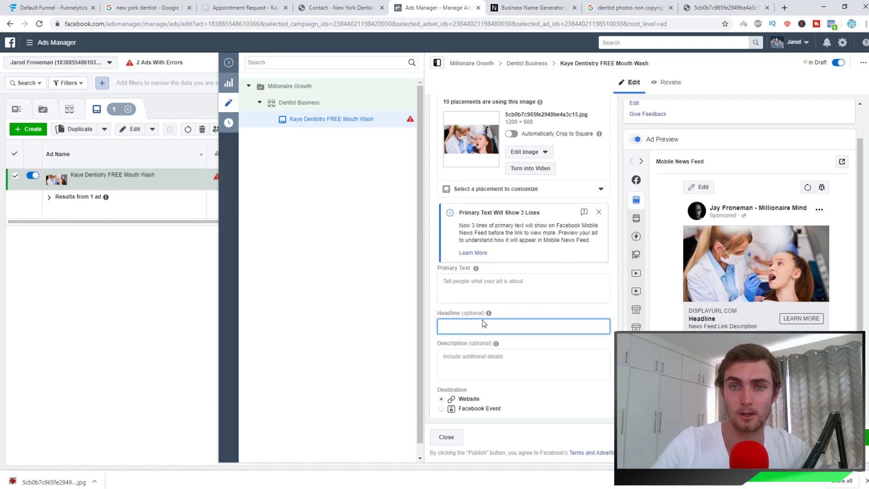
click(240, 8)
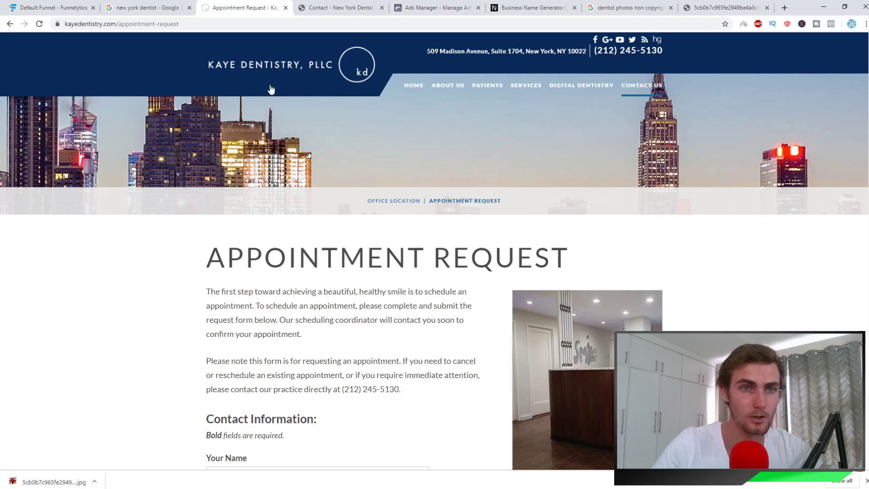
click(510, 5)
click(448, 6)
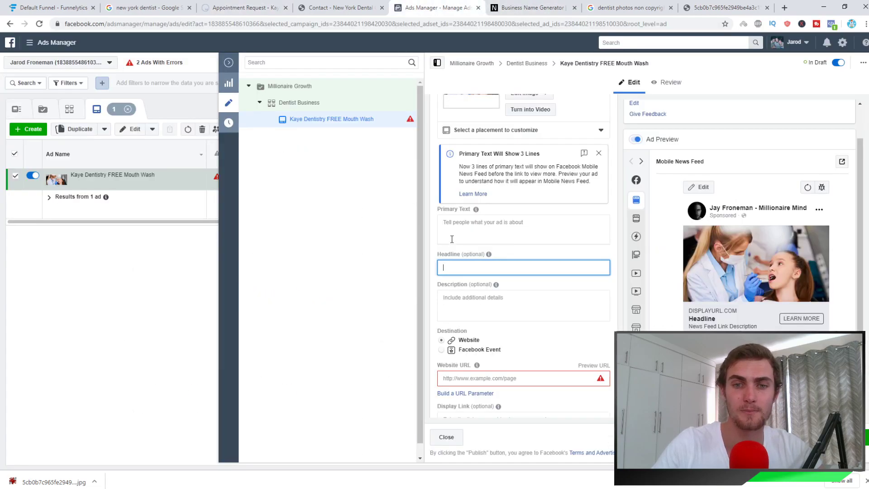
text(Kaye Dent)
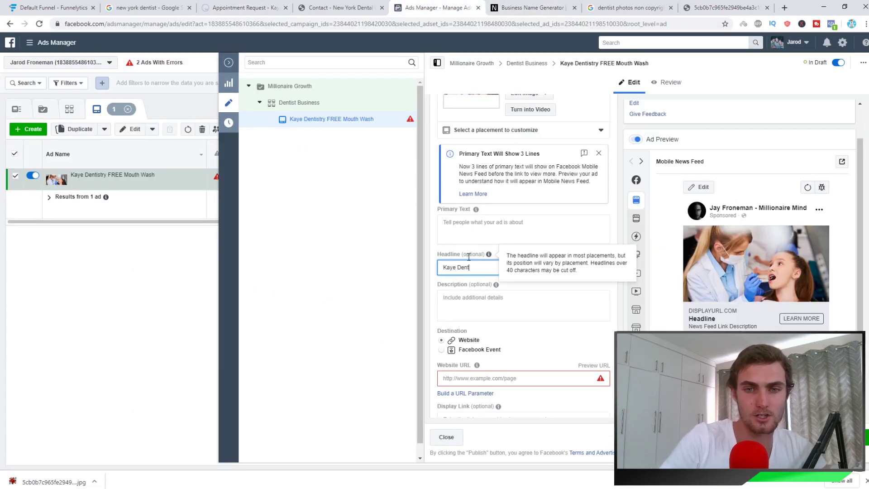
text(istry FREE Mouth Wash)
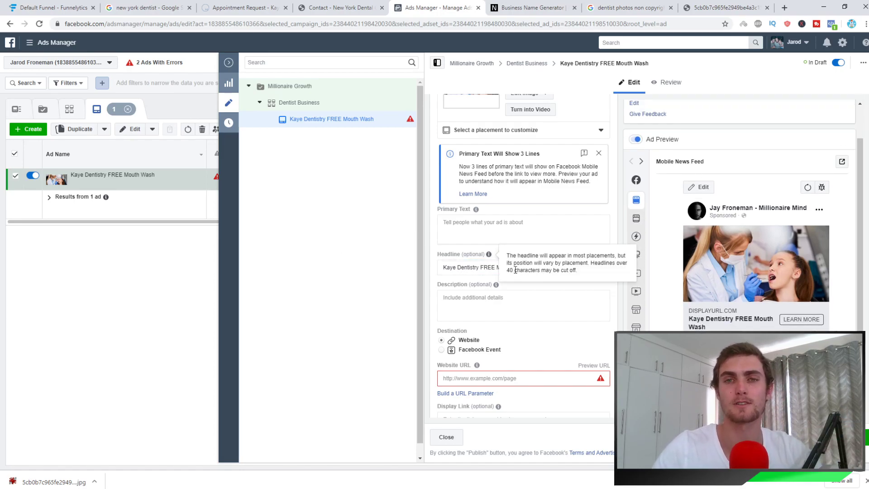
click(339, 297)
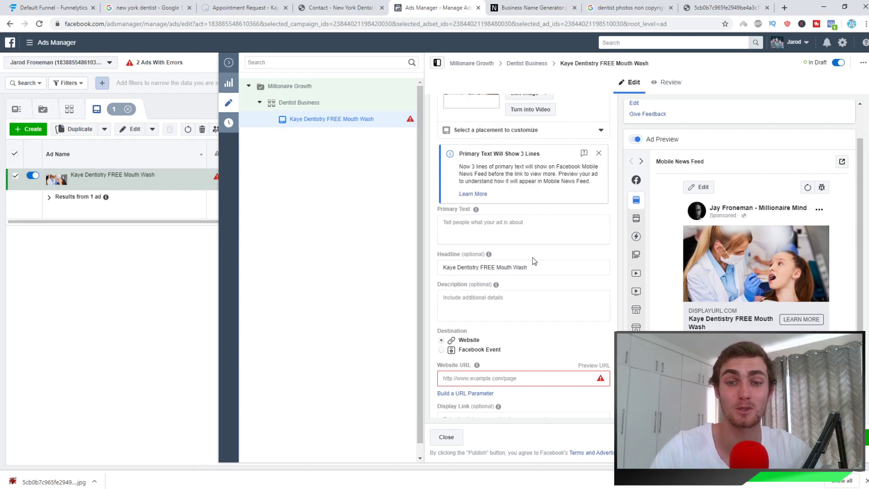
Step: Find the appointment request page on the Kaye Dentistry website and copy its web address
click(481, 233)
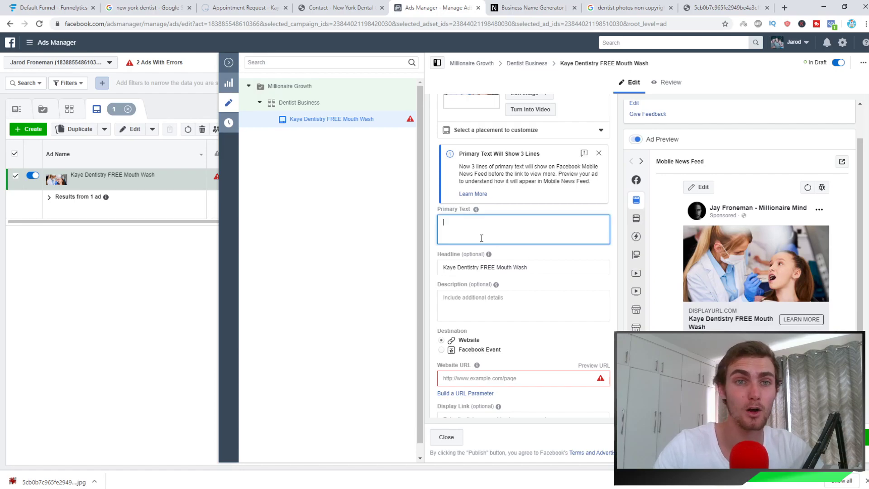
click(317, 8)
scroll(271, 82, down, 5)
scroll(288, 87, up, 9)
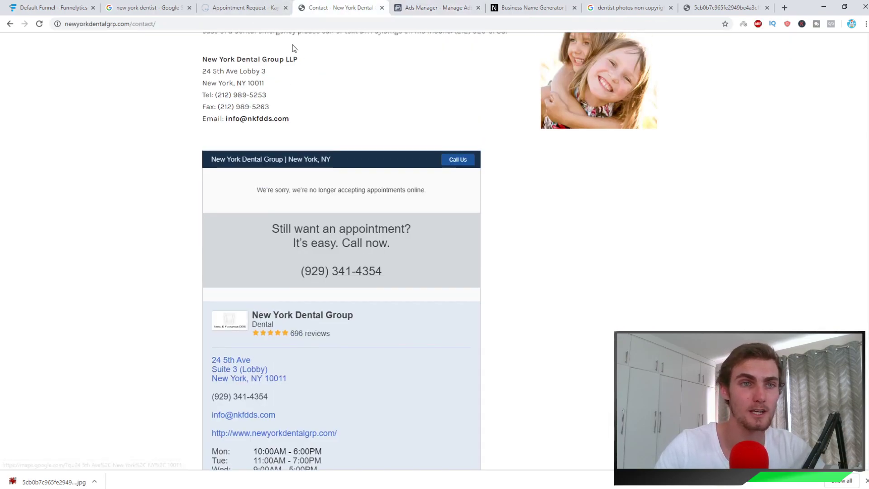
click(244, 7)
click(644, 90)
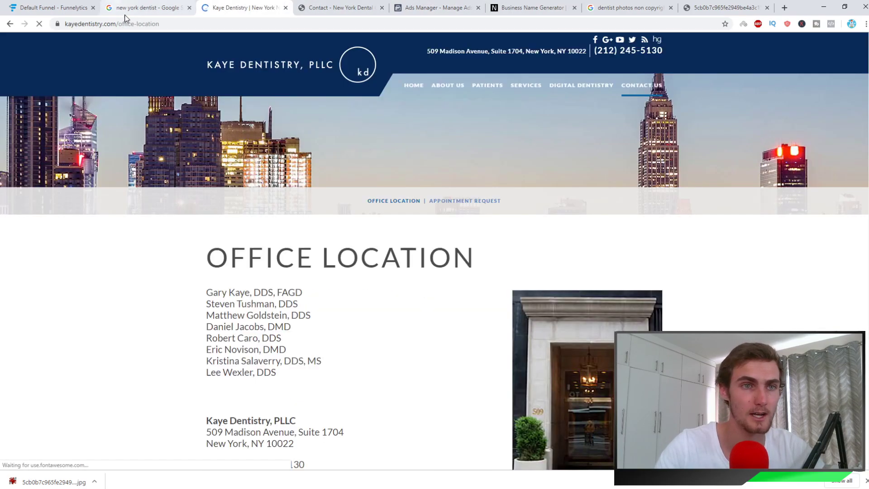
click(113, 24)
scroll(402, 161, down, 6)
scroll(403, 162, up, 6)
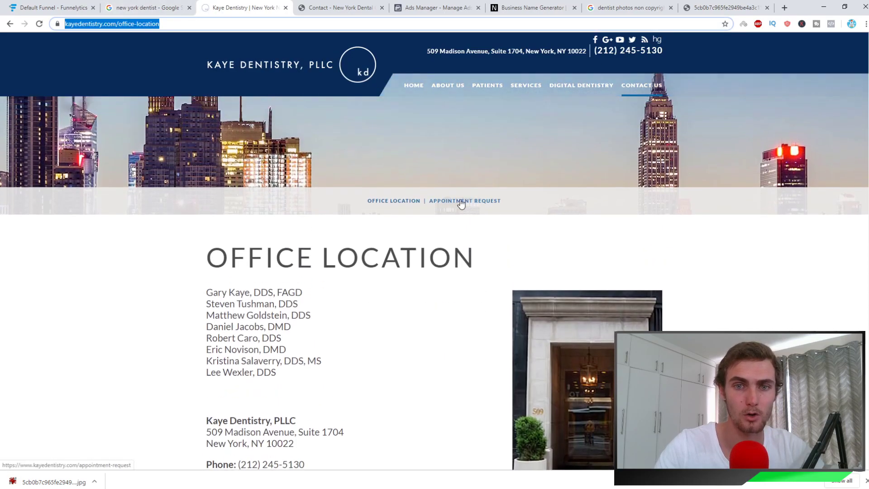
click(459, 200)
click(193, 27)
key(ctrl+c)
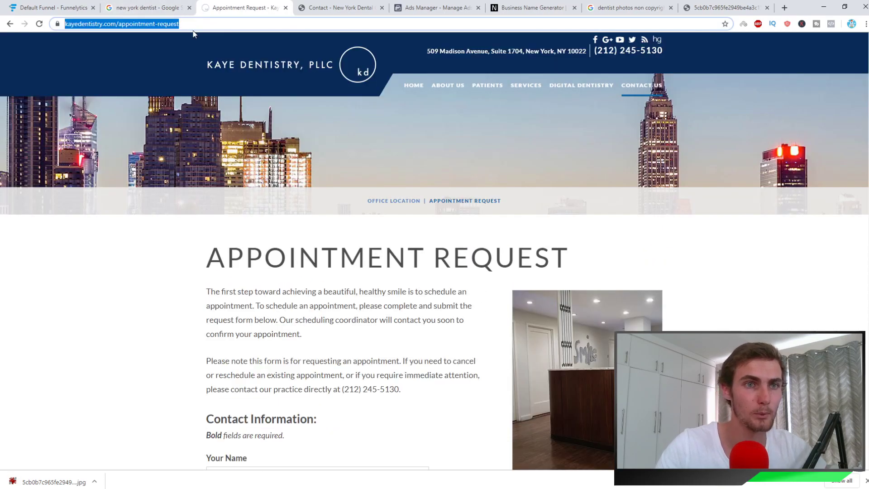
click(472, 5)
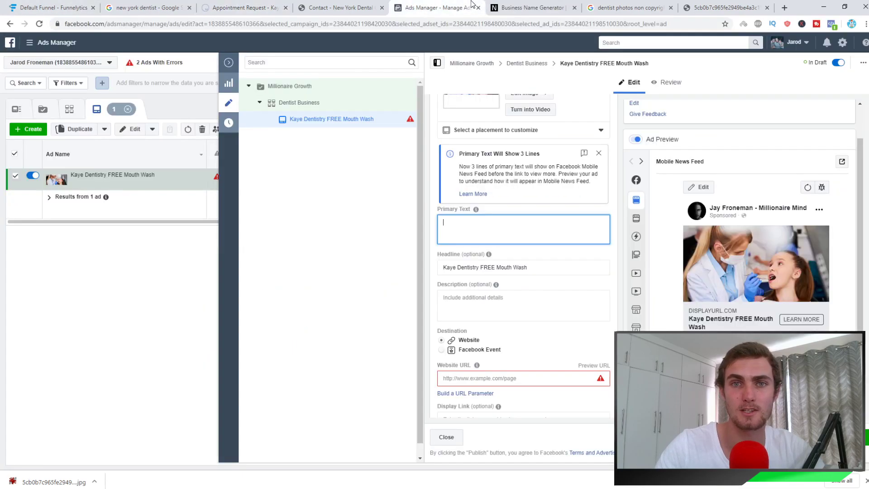
scroll(498, 249, down, 3)
click(520, 243)
key(ctrl+v)
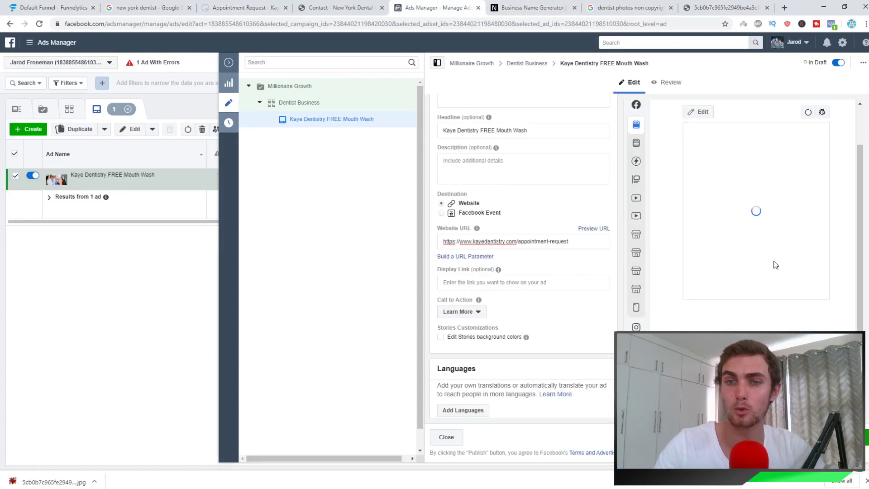
Step: Return to the Kaye Dentistry appointment request page and examine the contact form's fields
key(ctrl+shift+Tab)
key(ctrl+shift+Tab)
scroll(303, 241, down, 8)
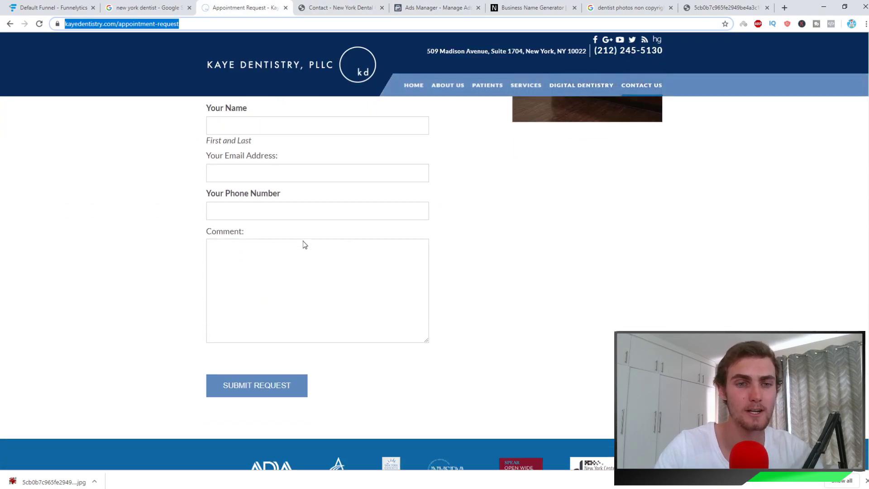
scroll(303, 243, up, 3)
scroll(310, 236, down, 2)
scroll(325, 217, up, 1)
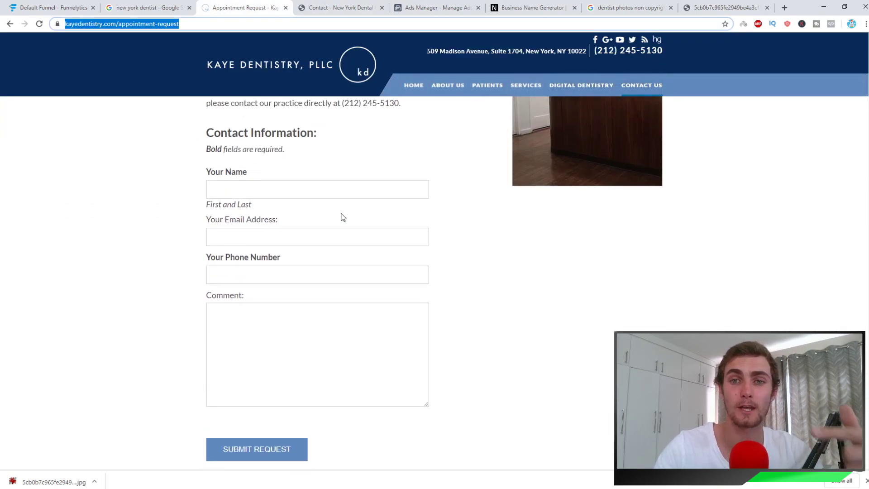
scroll(342, 217, up, 1)
Step: In Ads Manager, write primary text starting "Get a FREE mouth wash when you visit Kaye Dentistry this week" and set the call to action to Book Now
click(413, 4)
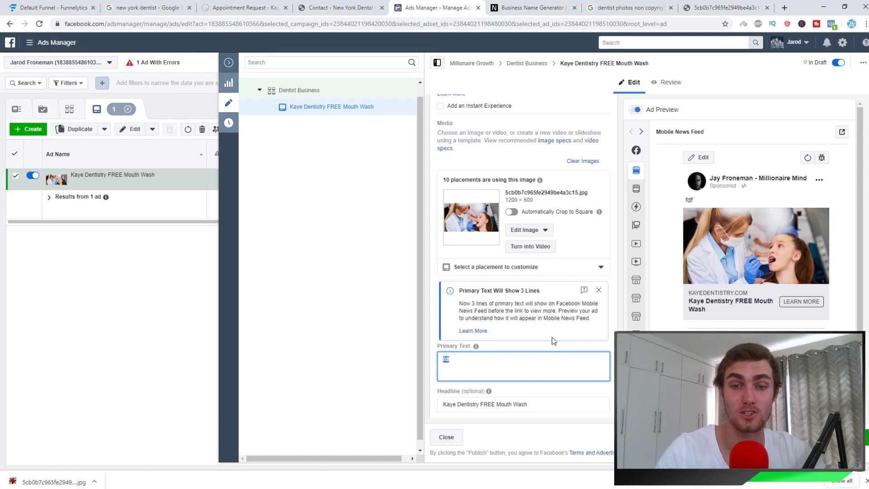
text(Get a FREE mouth wash when you visit Kaye Dentistry this week.  Wouldn't it be nice to walk into the dentist and not worry about getting charged for someone to take a peek at your teeth?  Come and visit [Dr. Name] today at [Business Name] and get your FREE mouth wash! We want to get you a confident and healthy smile! 😃  Call [Phone Number] or click the link below to book your FREE mouth wash now.)
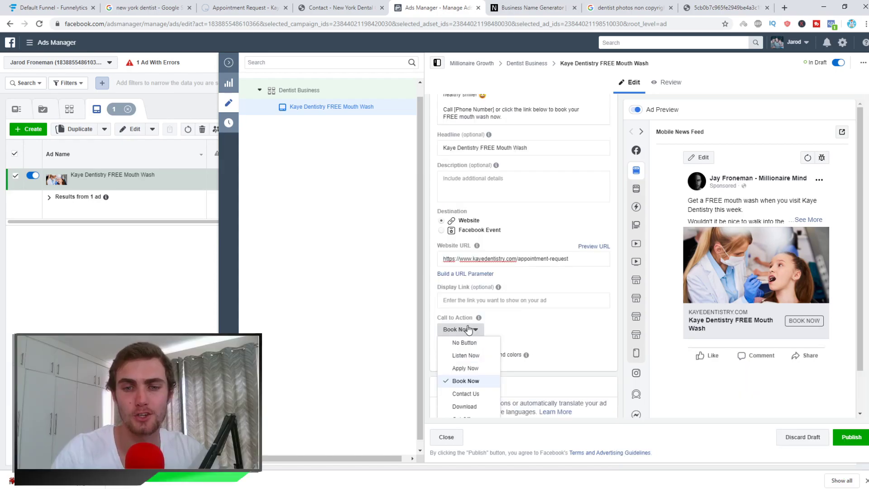
click(472, 386)
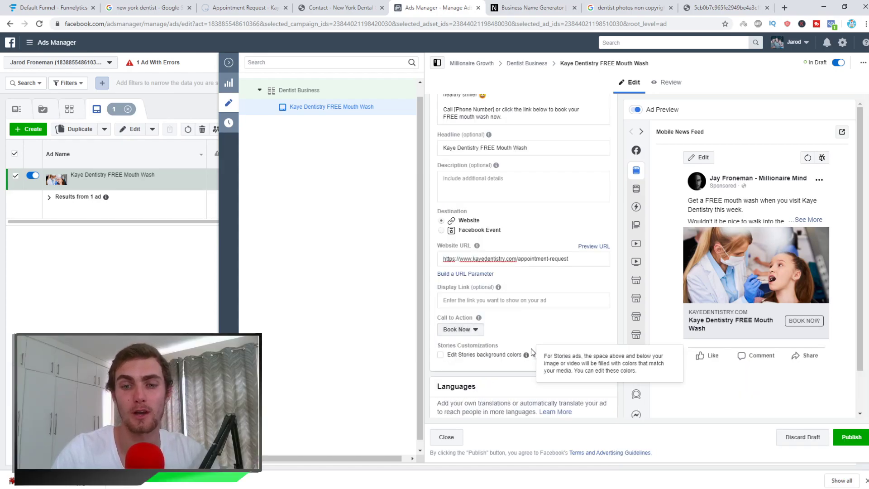
click(468, 332)
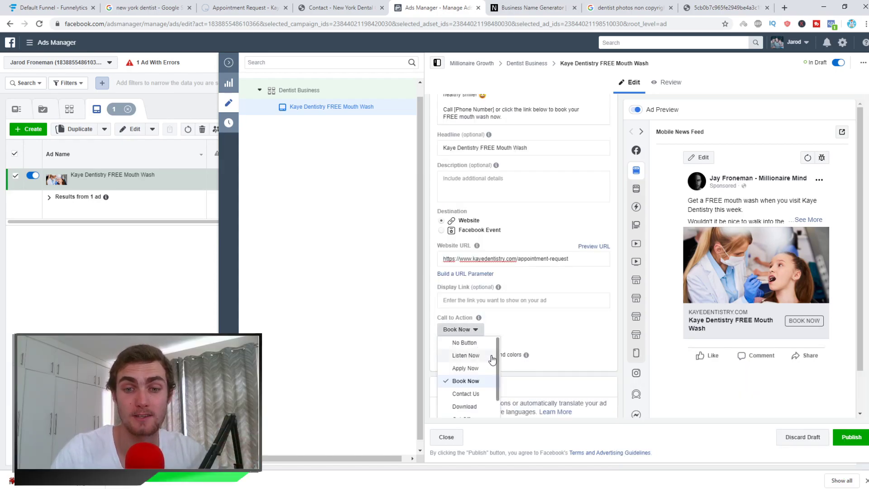
scroll(477, 362, down, 3)
click(524, 338)
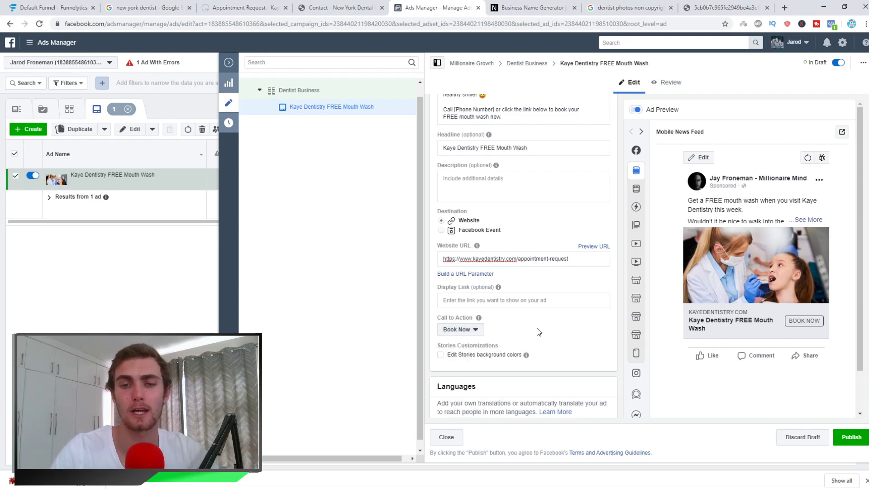
Step: Dismiss the tip about translating the ad and turn on Facebook Pixel conversion tracking
scroll(525, 313, down, 3)
scroll(525, 313, down, 1)
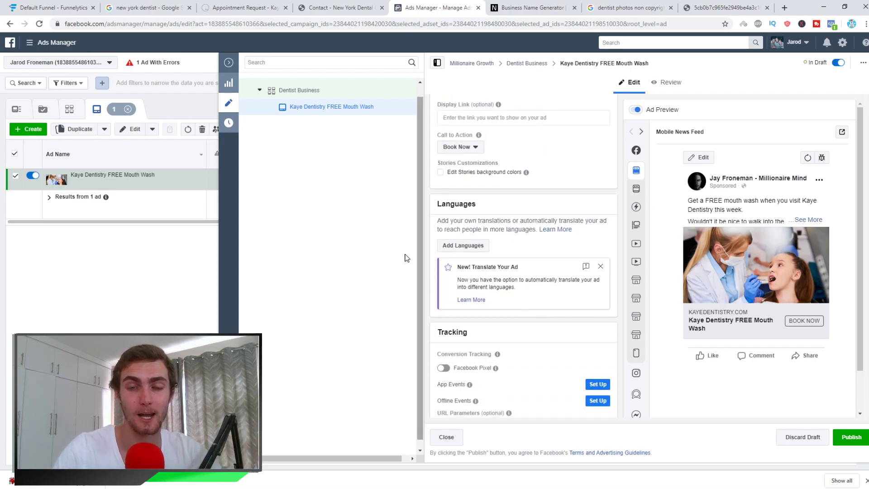
click(599, 268)
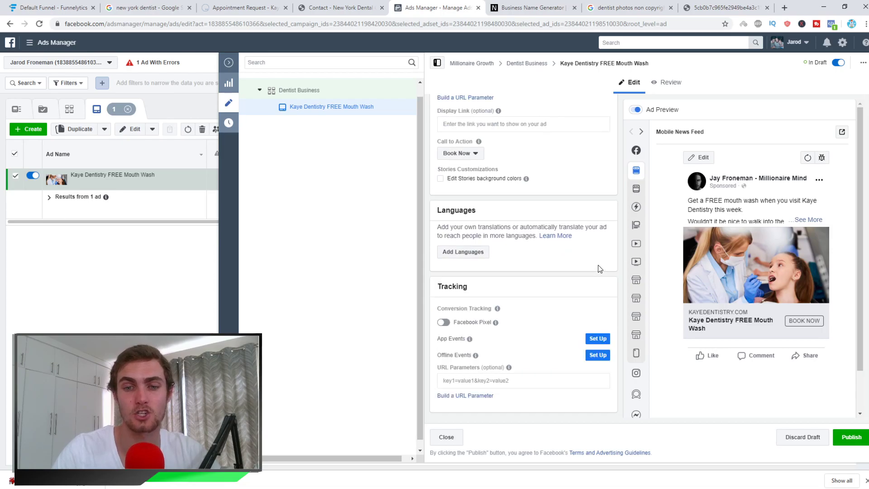
mouse_move(446, 308)
click(443, 321)
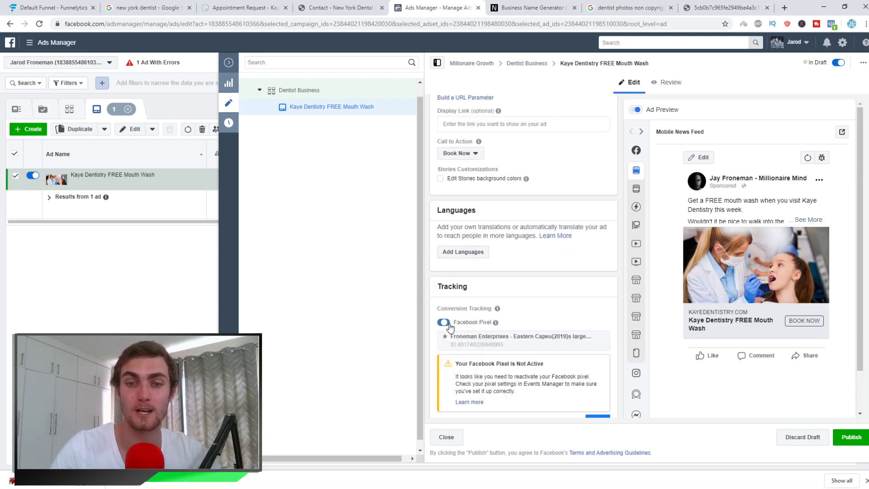
scroll(504, 329, down, 1)
scroll(528, 304, down, 1)
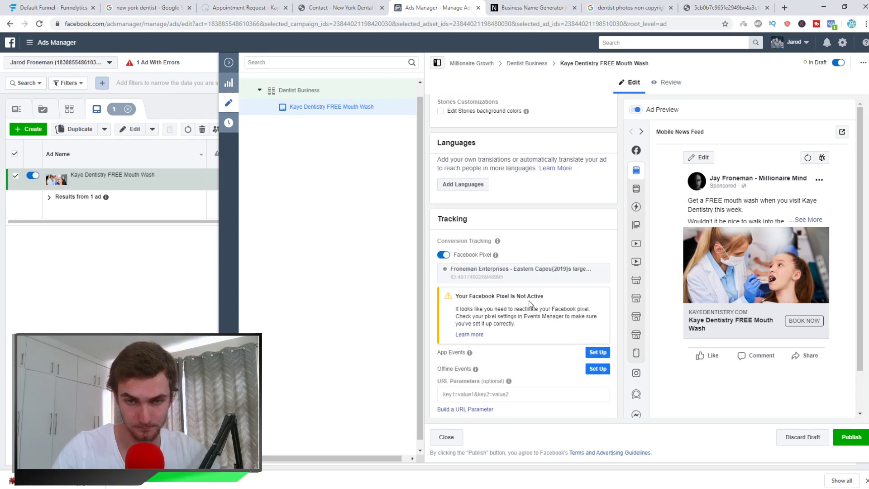
Step: Close the dentist photo search results and go back to the Kaye Dentistry appointment request page
click(633, 8)
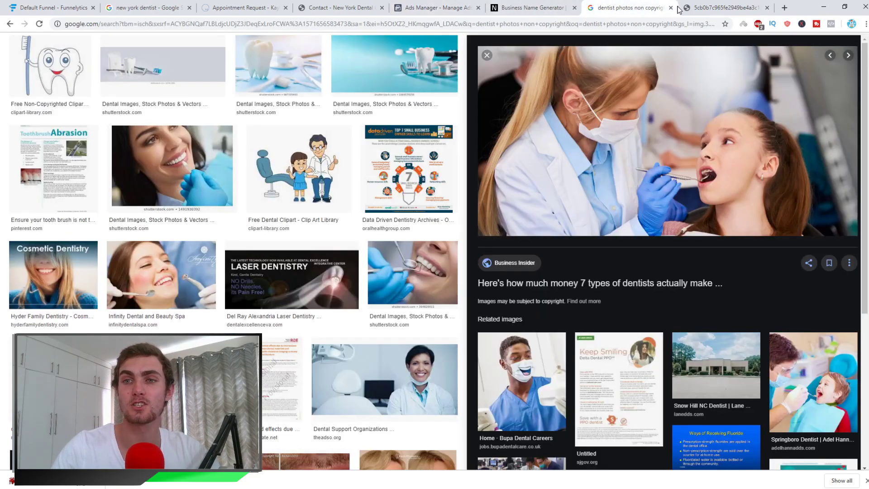
click(671, 7)
click(265, 8)
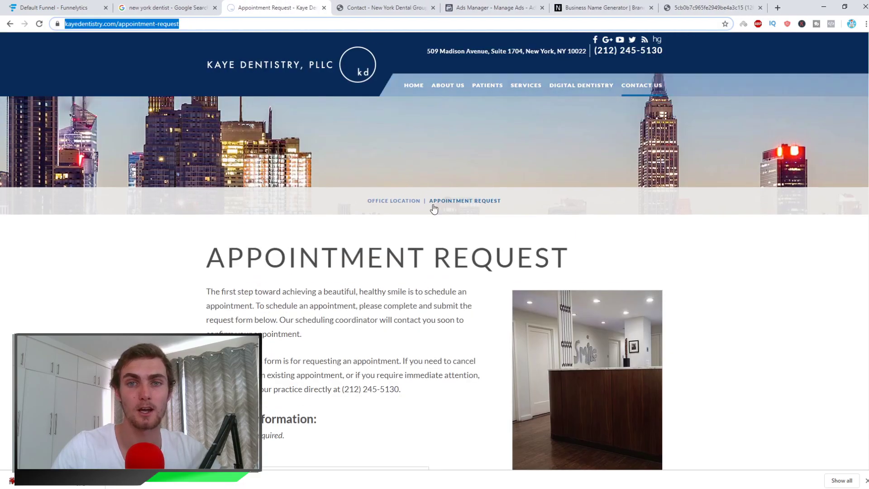
click(388, 8)
click(256, 8)
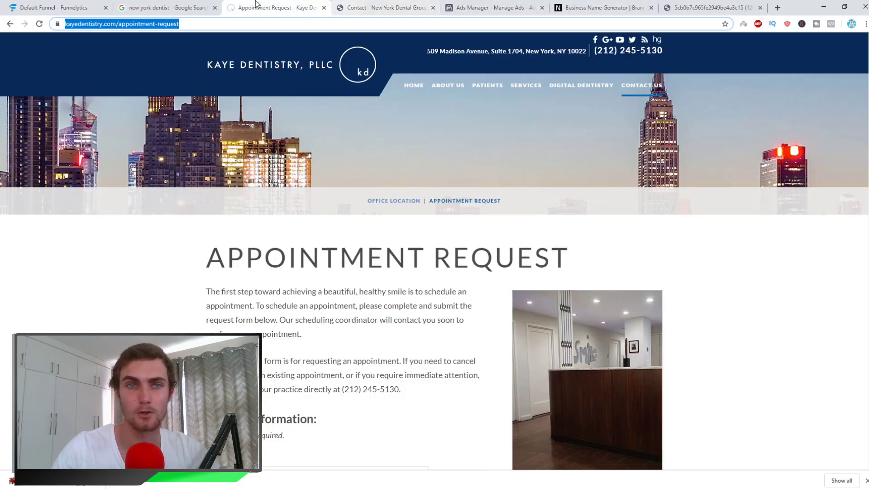
Step: Open the New York General Dentistry website in a new tab from the "new york dentist" search results
click(127, 4)
scroll(186, 305, down, 3)
scroll(186, 305, up, 1)
key(alt+Left)
scroll(197, 229, up, 6)
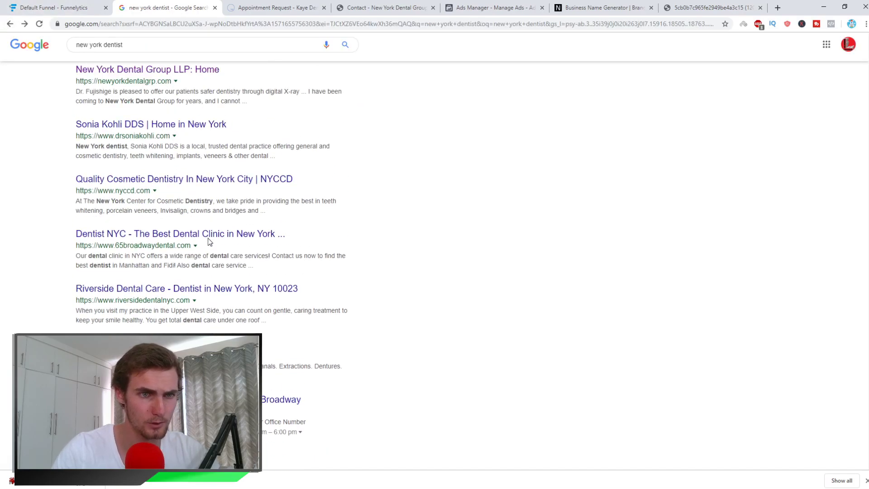
scroll(190, 247, up, 2)
scroll(175, 217, up, 2)
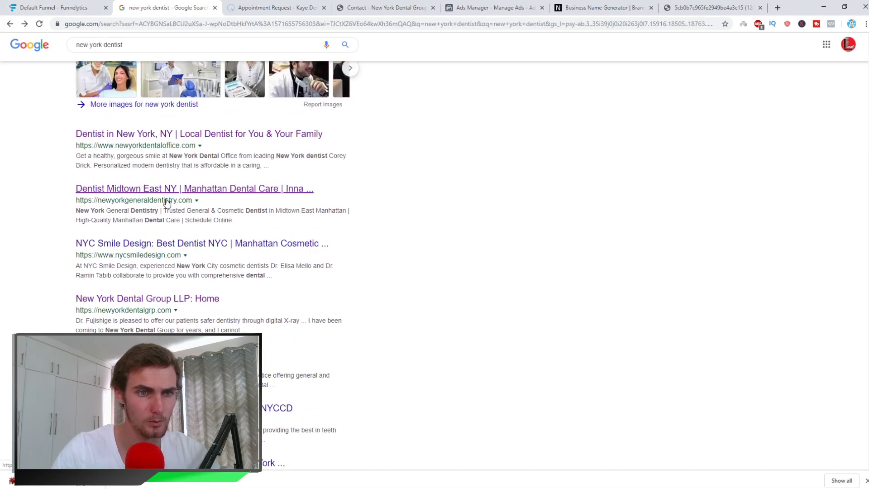
middle_click(208, 233)
click(266, 9)
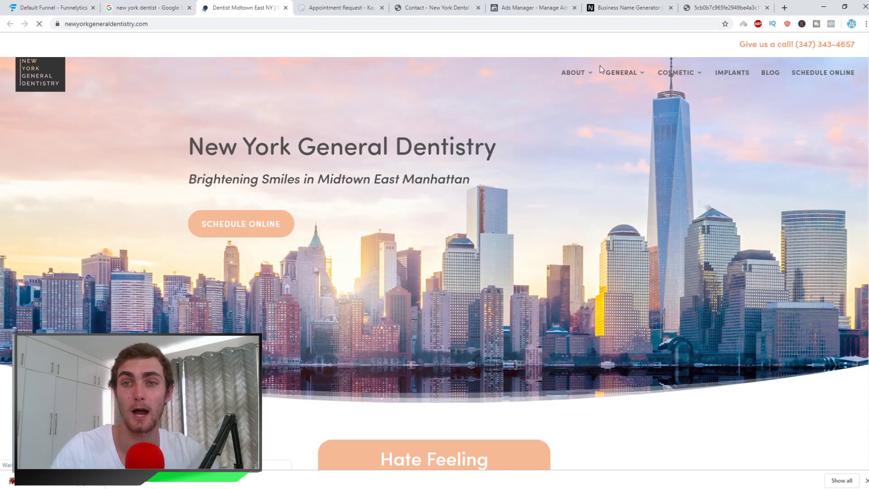
Step: Check the New York General Dentistry site with Facebook Pixel Helper and expand the PageView event's details
click(830, 24)
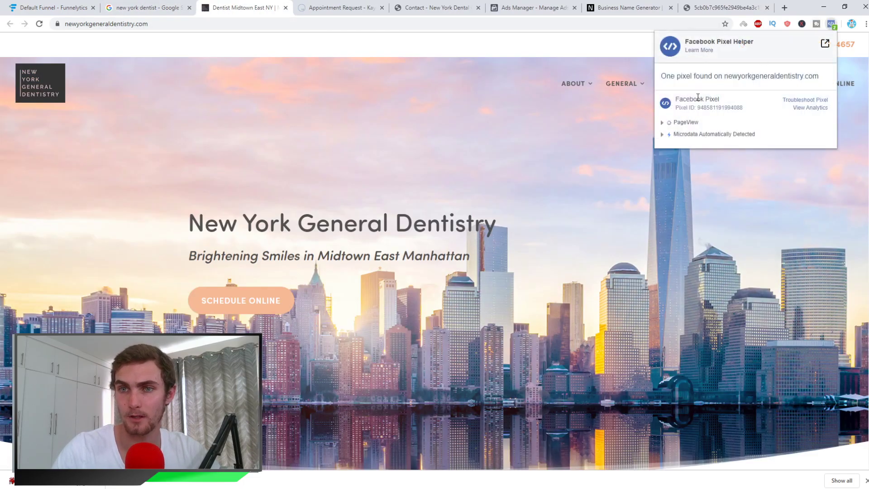
drag(743, 108, 698, 109)
click(747, 123)
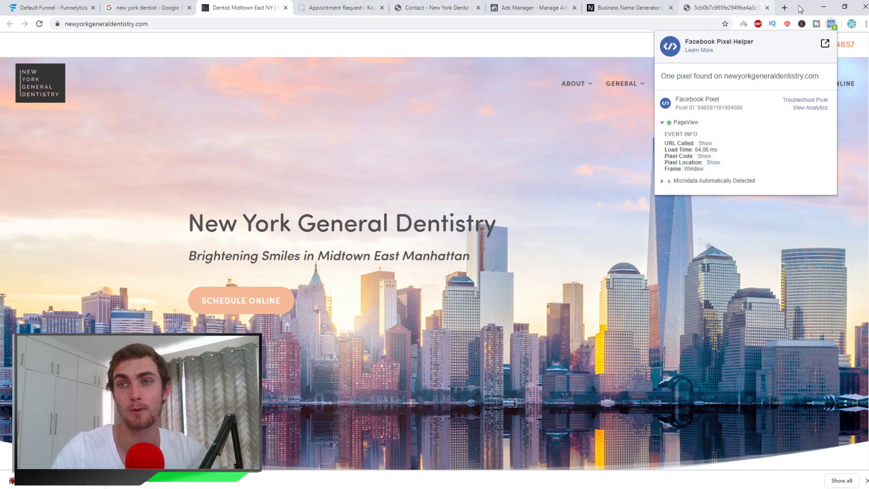
Step: Open YouTube in a new tab and search for "how to install facebook pixel"
key(ctrl+t)
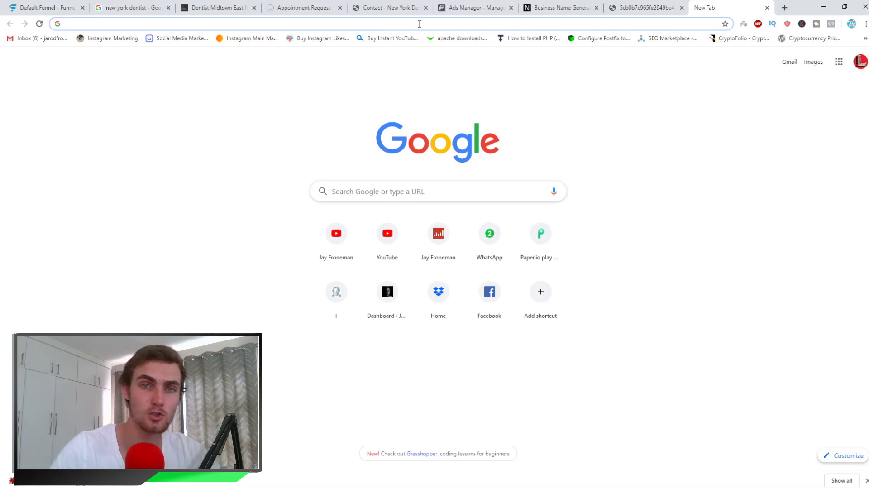
click(378, 247)
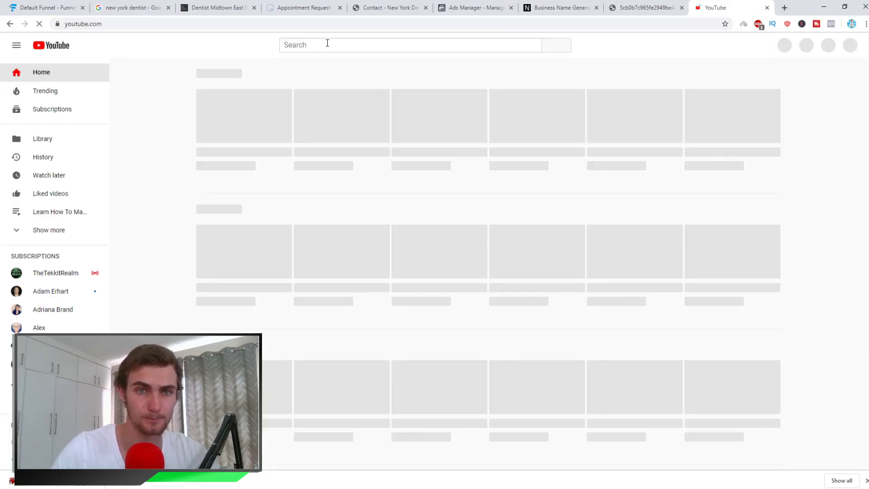
text(how)
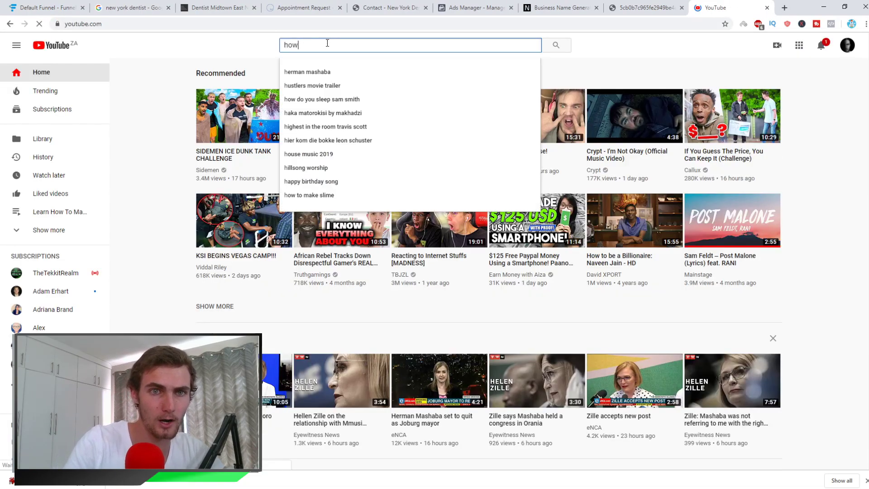
text( to install facebo)
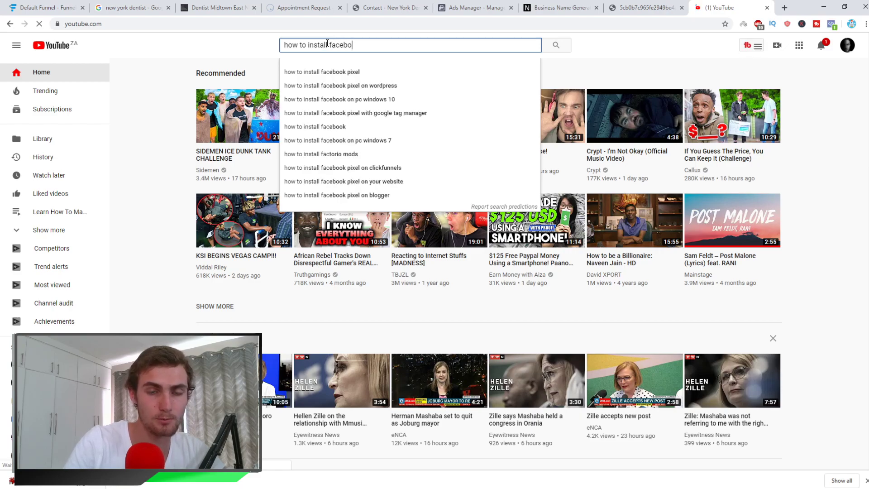
text(ok pixel)
key(Return)
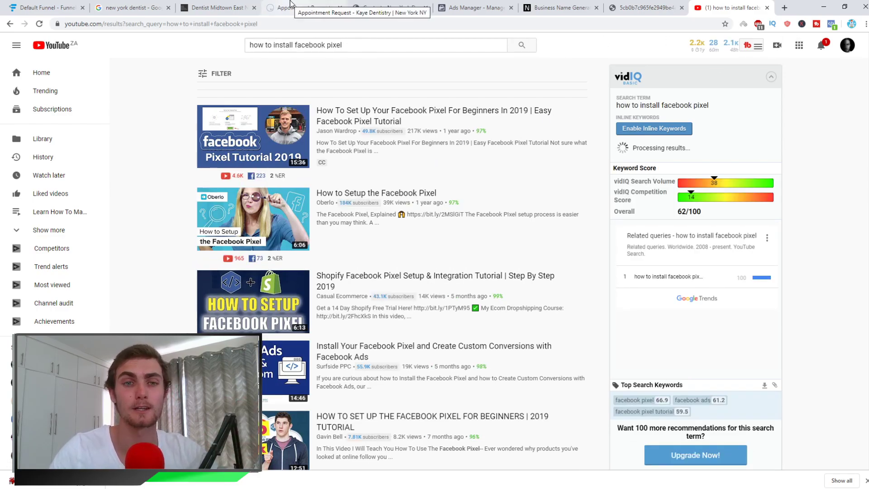
Step: Close the YouTube search results and return to the Kaye Dentistry ad's tracking settings in Ads Manager
click(213, 7)
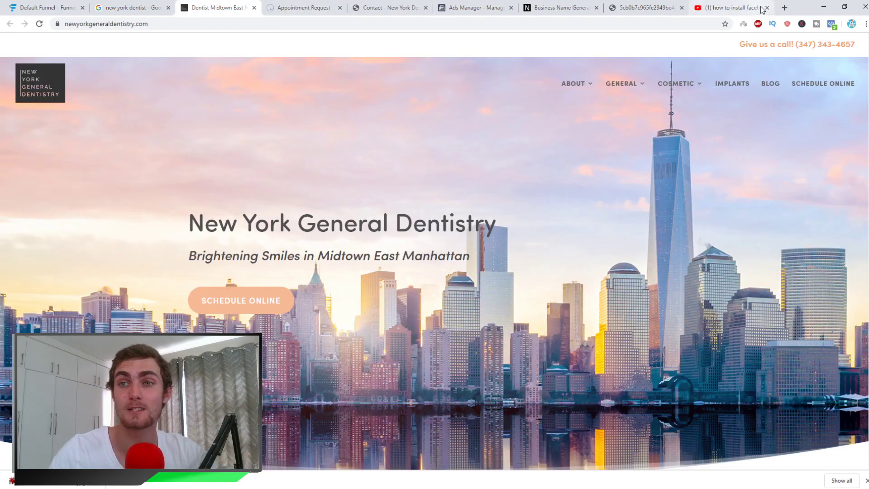
click(767, 8)
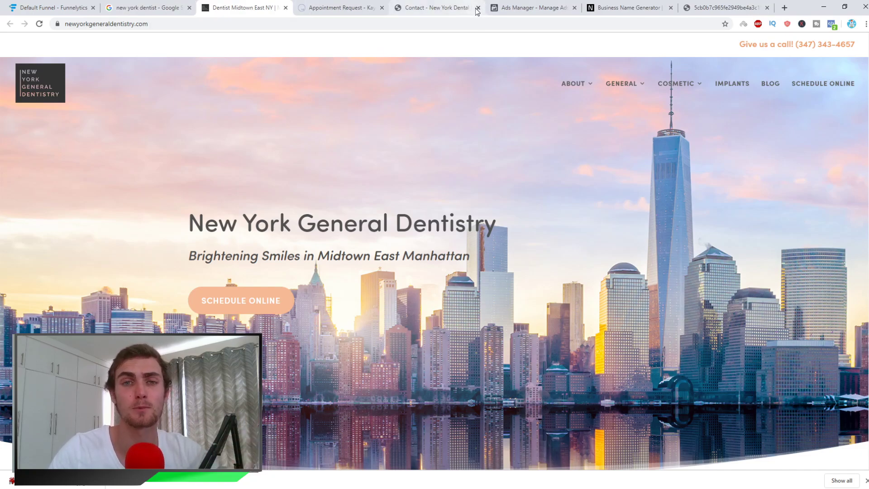
click(529, 8)
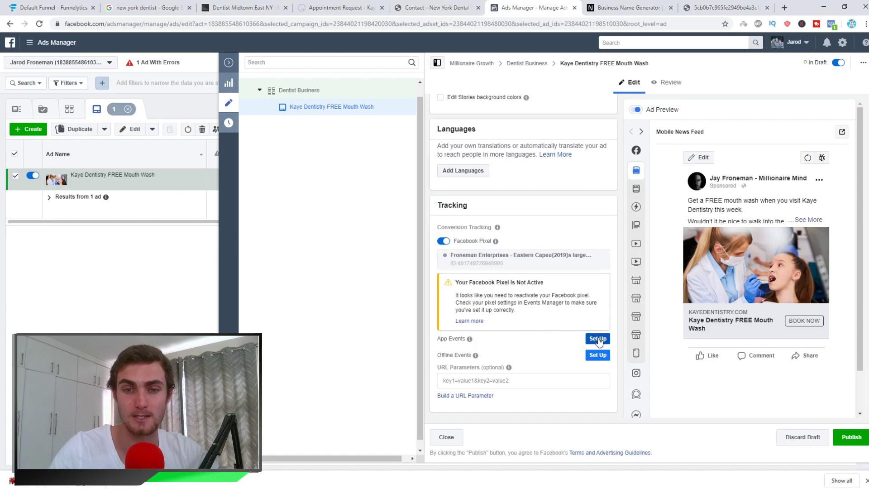
click(538, 380)
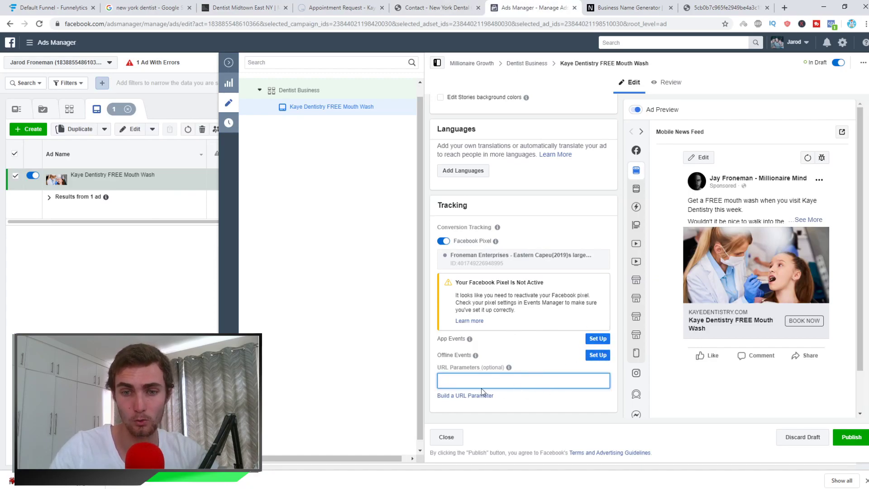
Step: Revisit the "new york dentist" search results and the Kaye Dentistry appointment request page
click(244, 7)
click(135, 8)
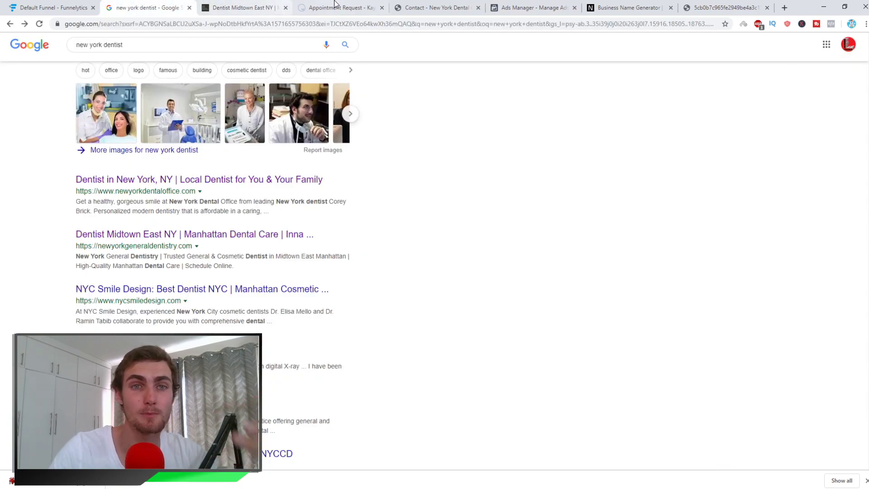
click(358, 5)
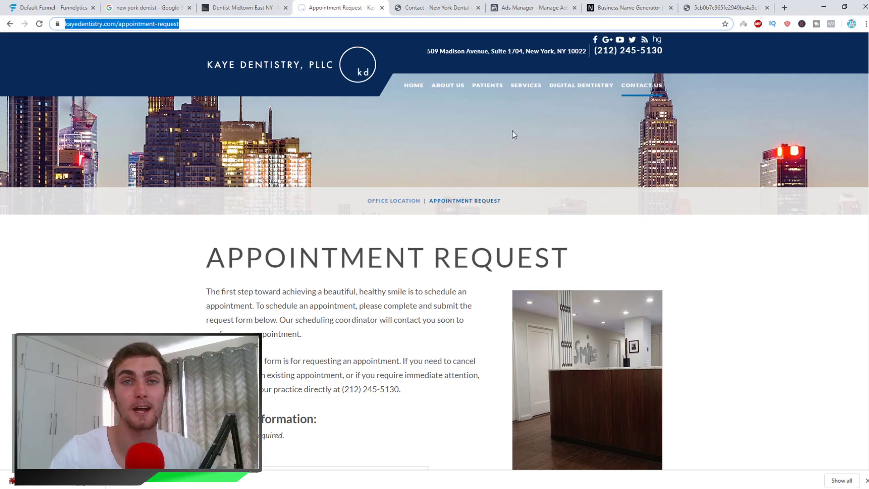
Step: Go back to Ads Manager and review the Kaye Dentistry ad's tracking, primary text, destination, identity and format settings
click(620, 8)
click(549, 6)
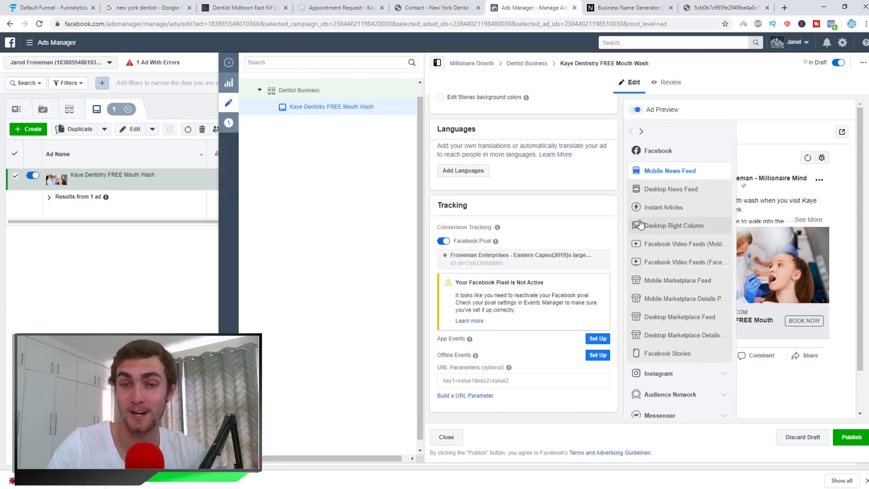
scroll(835, 409, up, 6)
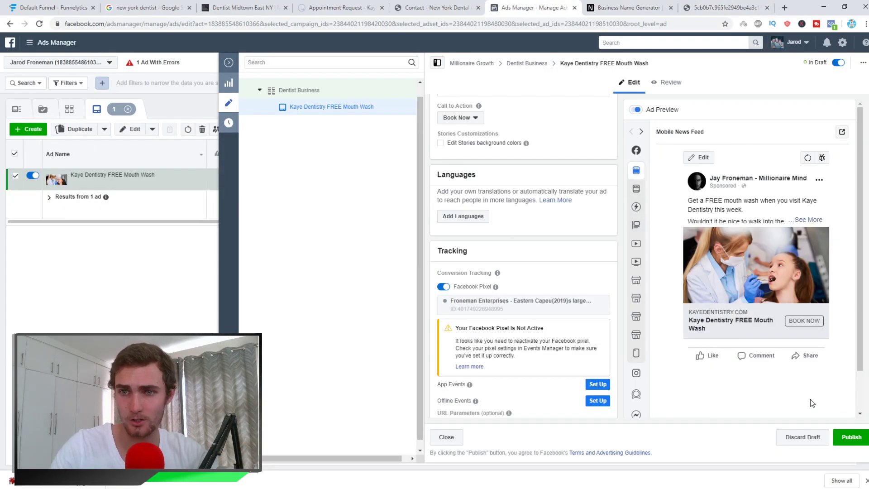
scroll(672, 369, up, 3)
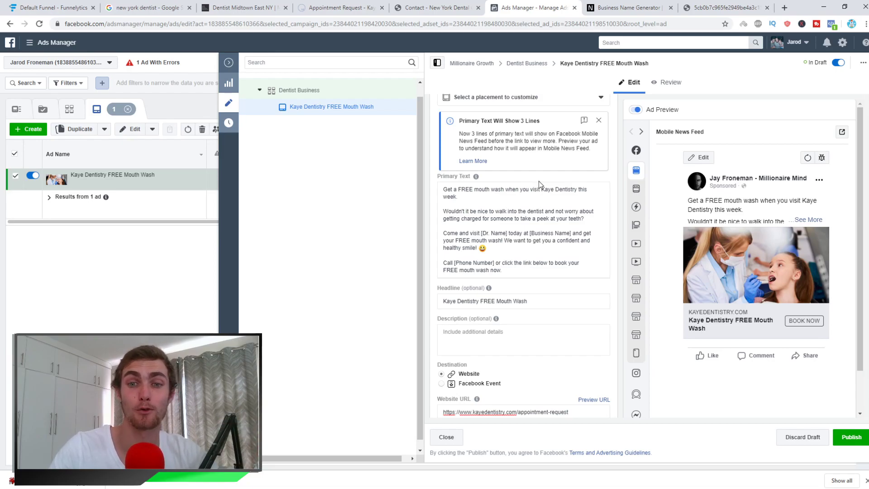
scroll(539, 181, down, 3)
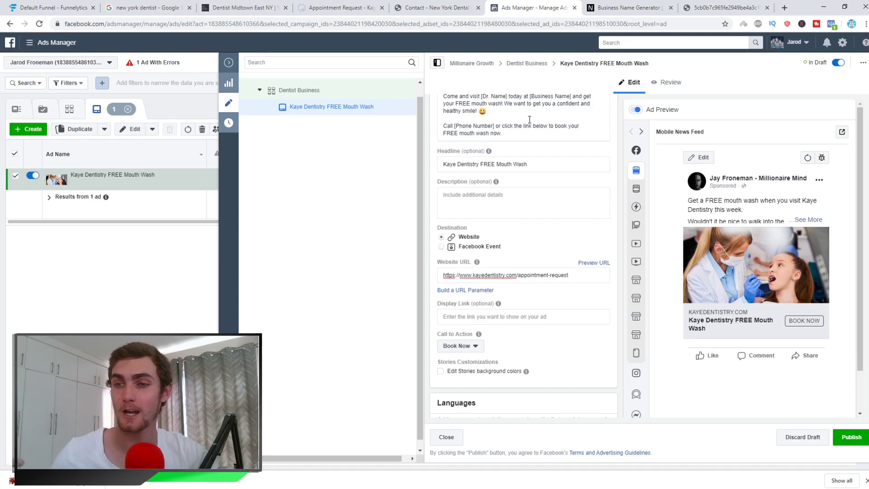
scroll(484, 211, up, 15)
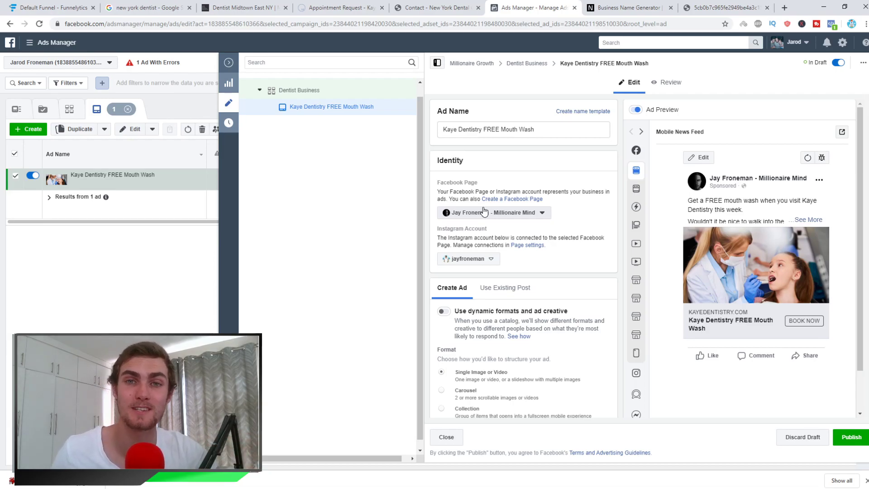
scroll(561, 272, down, 3)
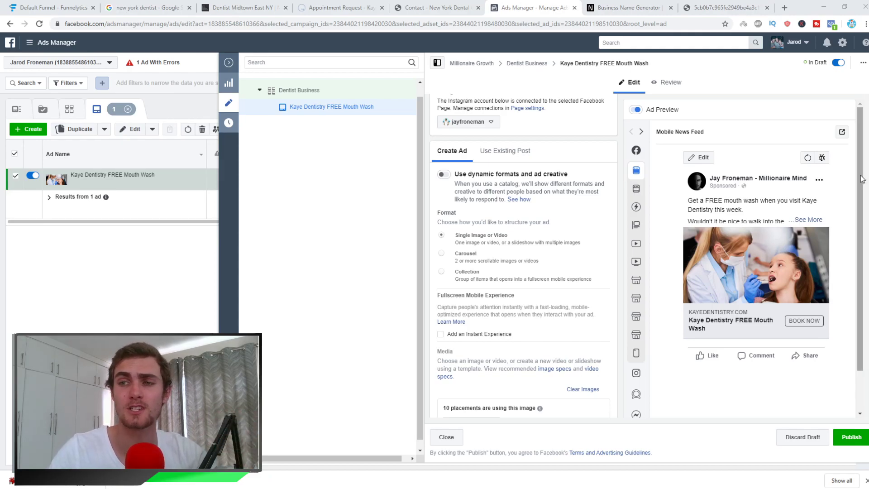
Step: Switch to the Funnelytics funnel, close the downloads bar and examine the path from Targeted Business through Facebook Pixel and Contact Business to Create FB Ad
key(ctrl+1)
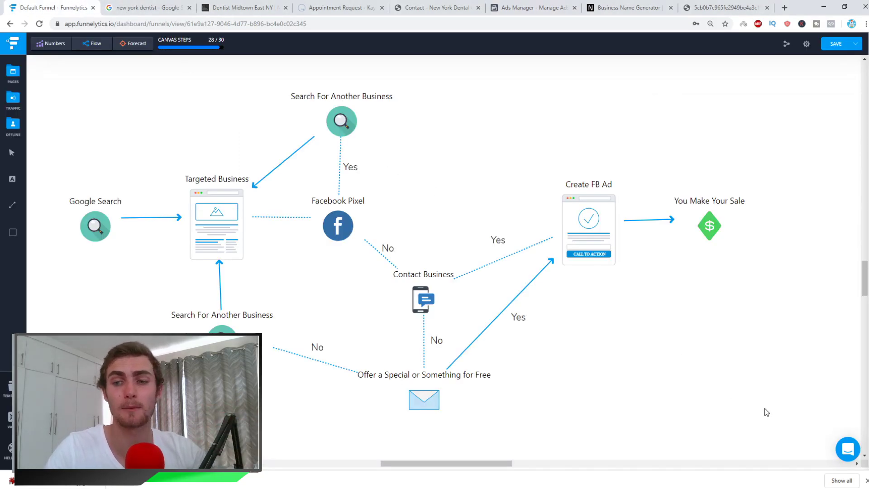
click(865, 480)
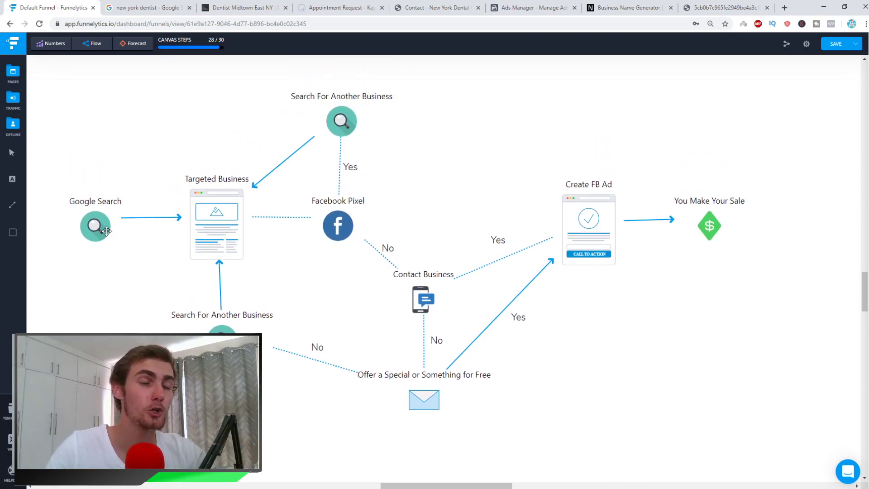
click(221, 208)
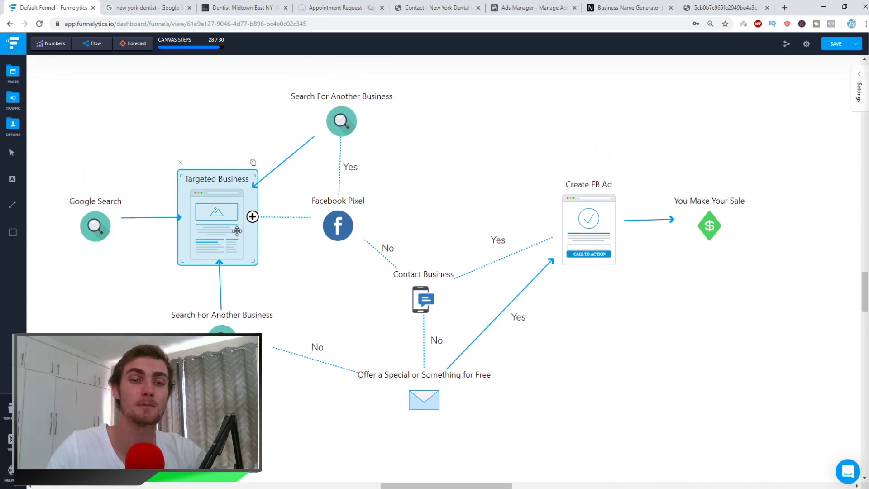
click(339, 224)
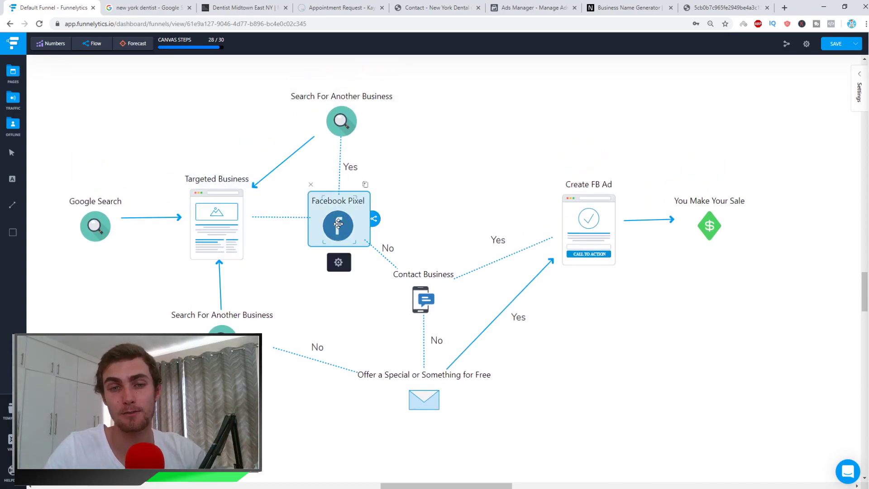
click(350, 130)
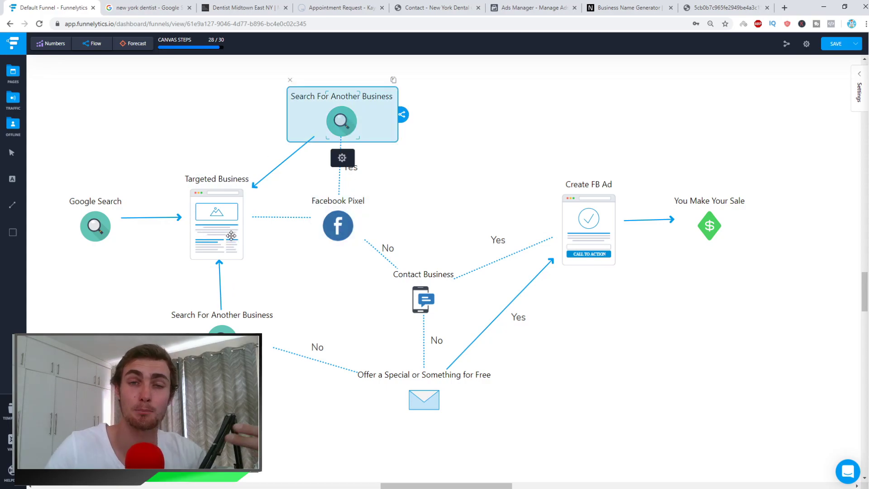
click(349, 221)
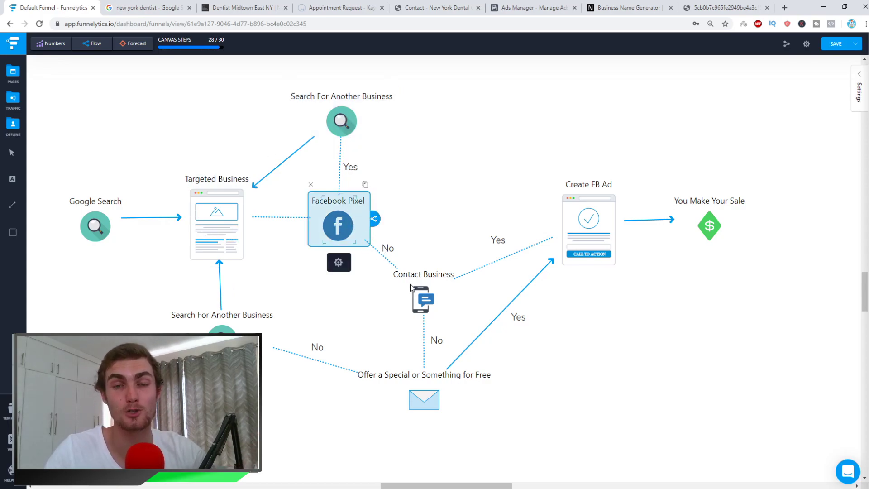
click(423, 289)
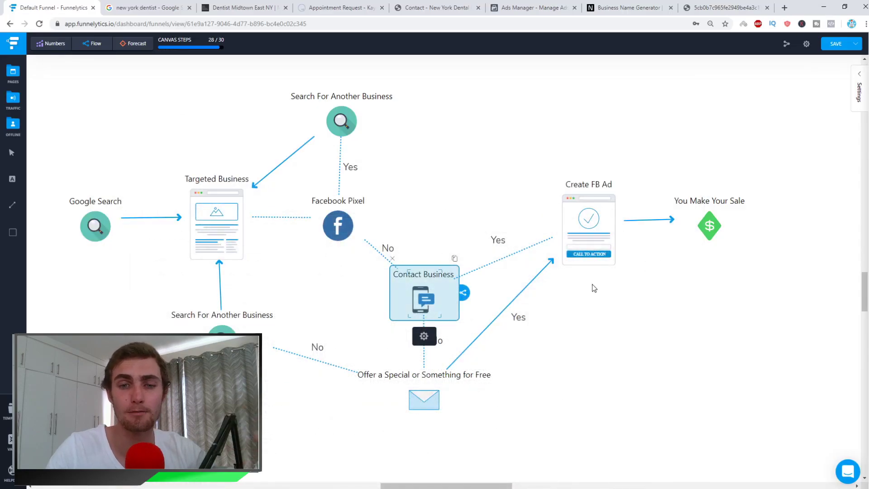
click(581, 221)
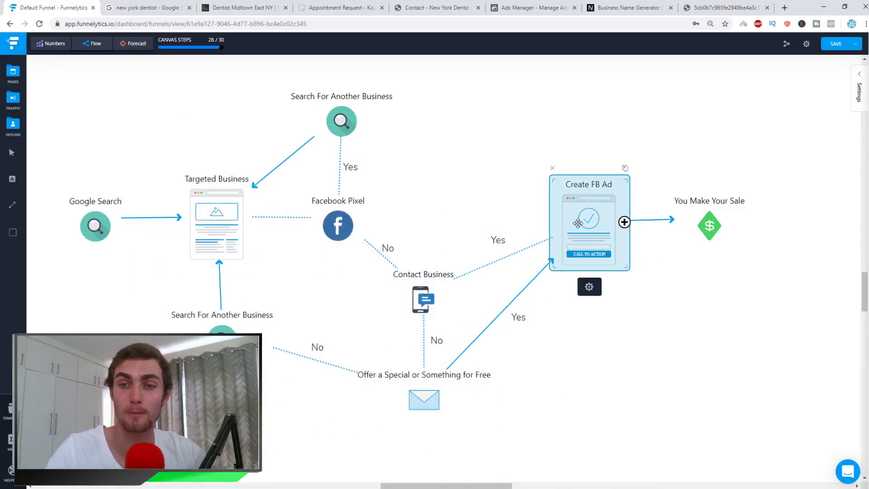
Step: Close the dentist photo's tab and return to the Funnelytics funnel
click(724, 8)
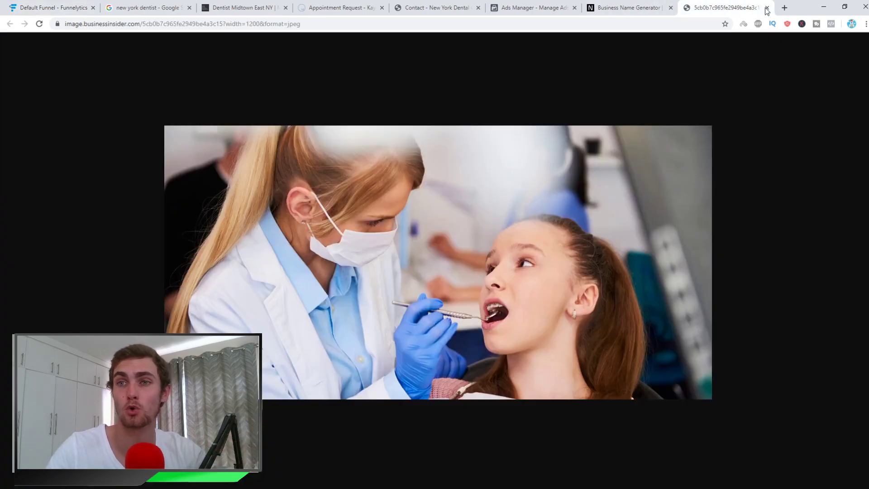
click(767, 7)
click(72, 7)
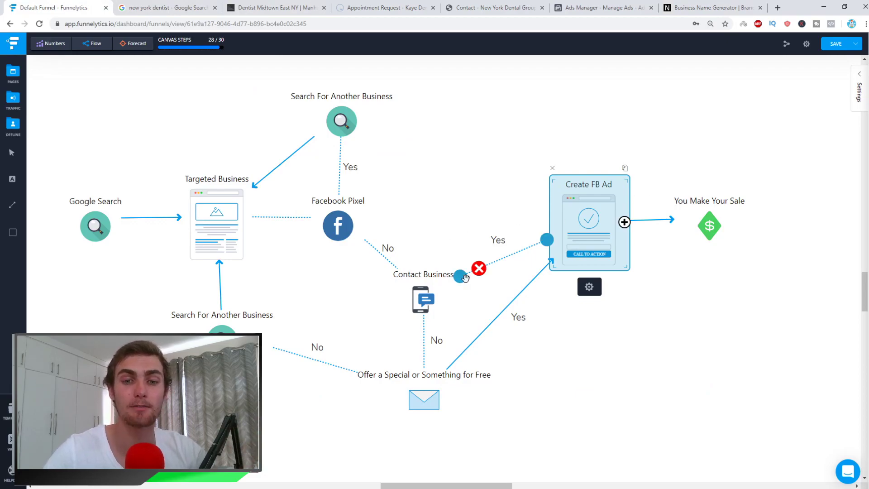
Step: Examine the funnel's Offer a Special or Something for Free branch, the final sale step and the lower Search For Another Business step
click(430, 390)
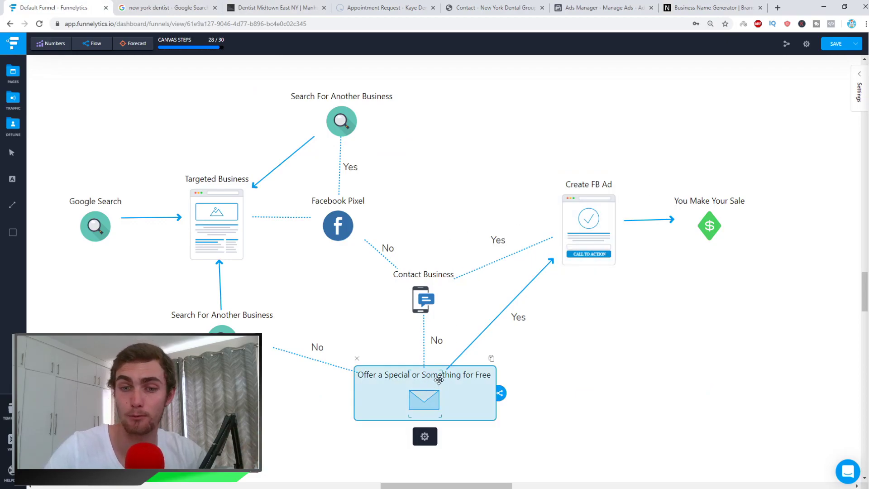
click(583, 362)
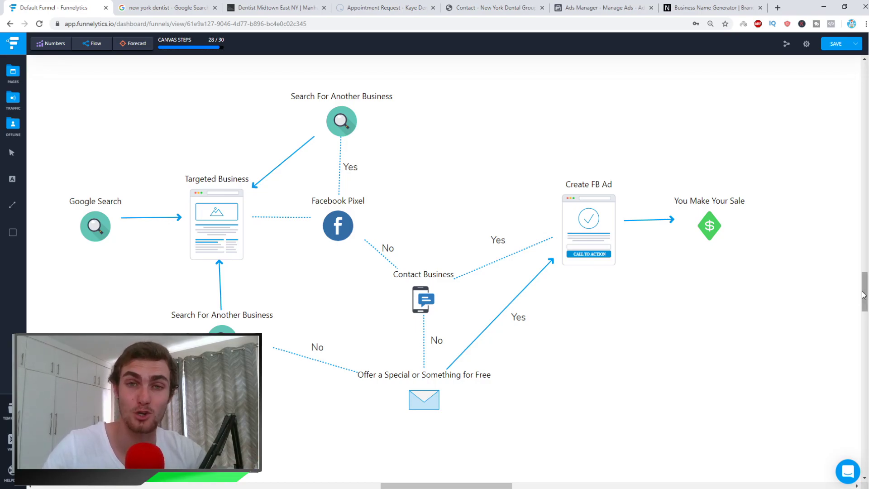
drag(865, 293, 865, 302)
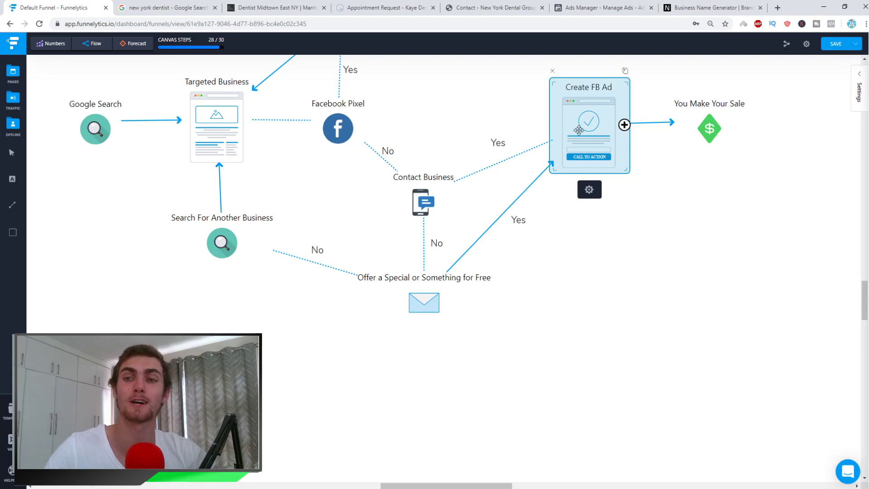
click(695, 127)
click(483, 338)
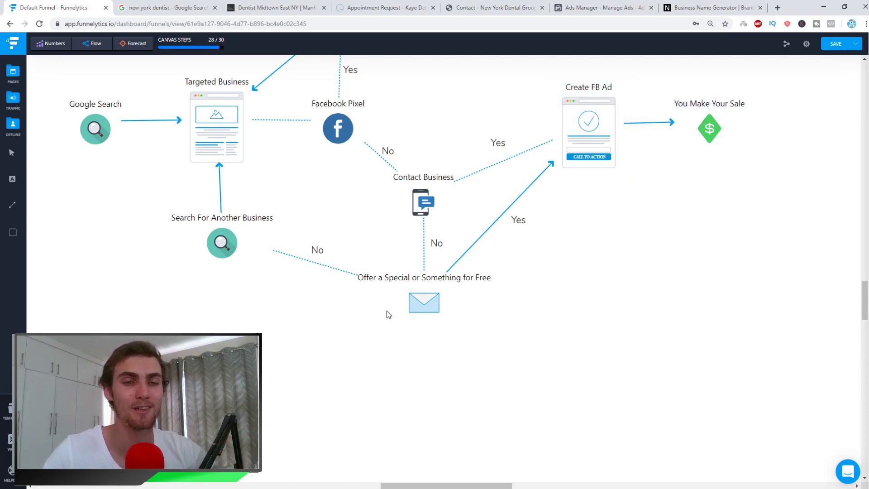
click(232, 242)
scroll(259, 195, up, 2)
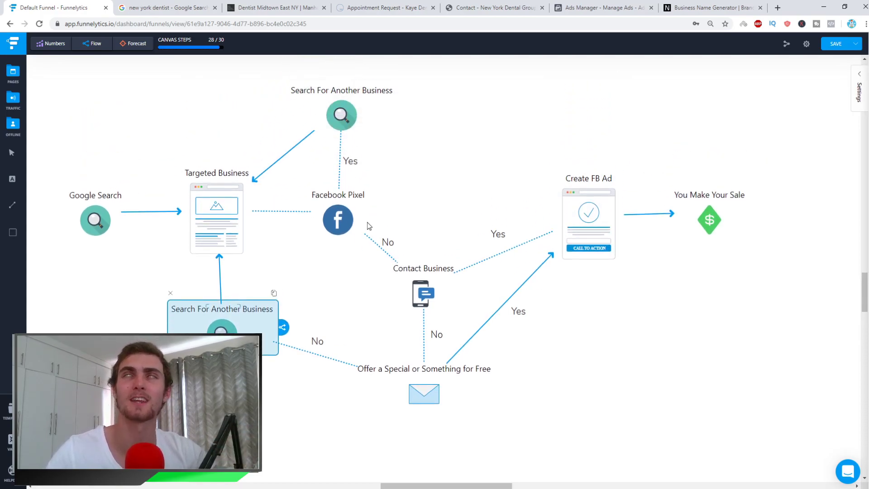